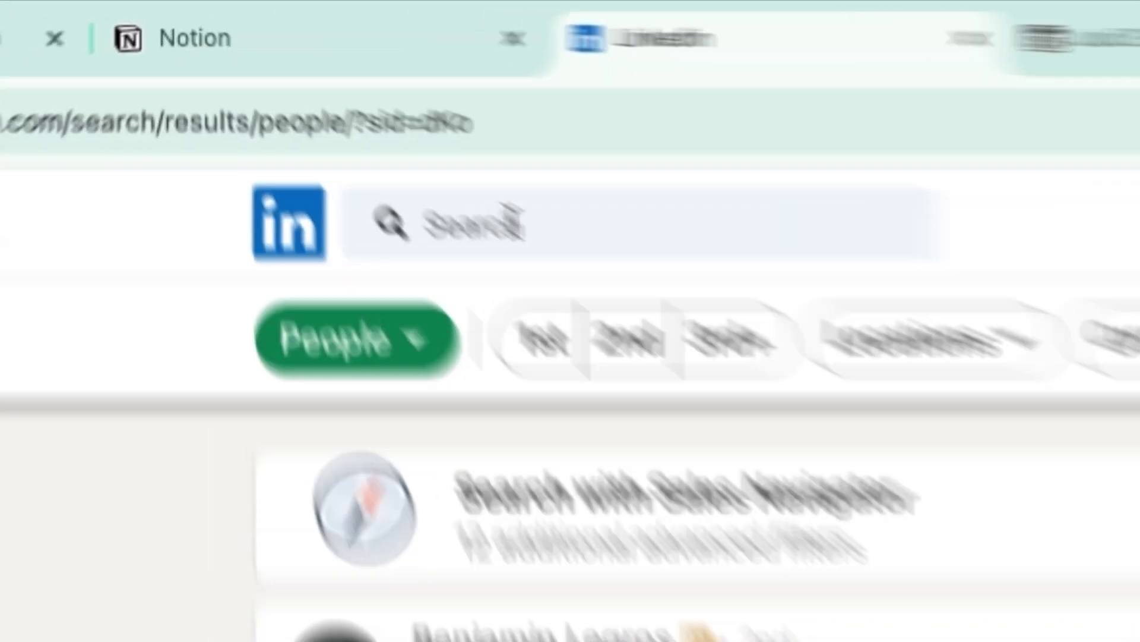
pyautogui.click(361, 73)
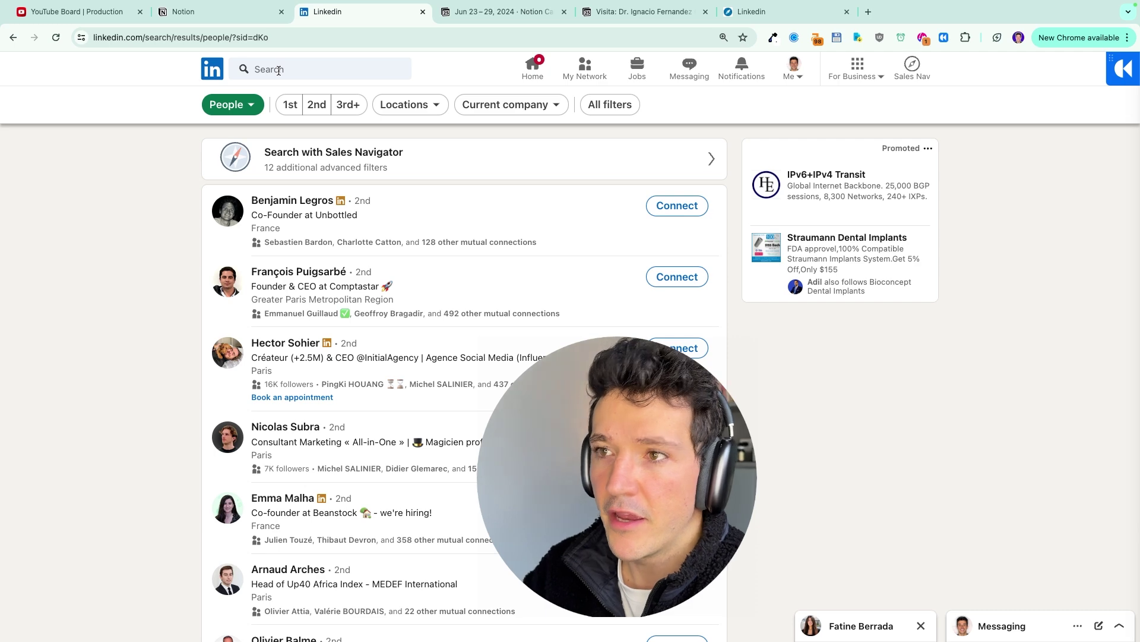
pyautogui.click(278, 71)
pyautogui.click(169, 150)
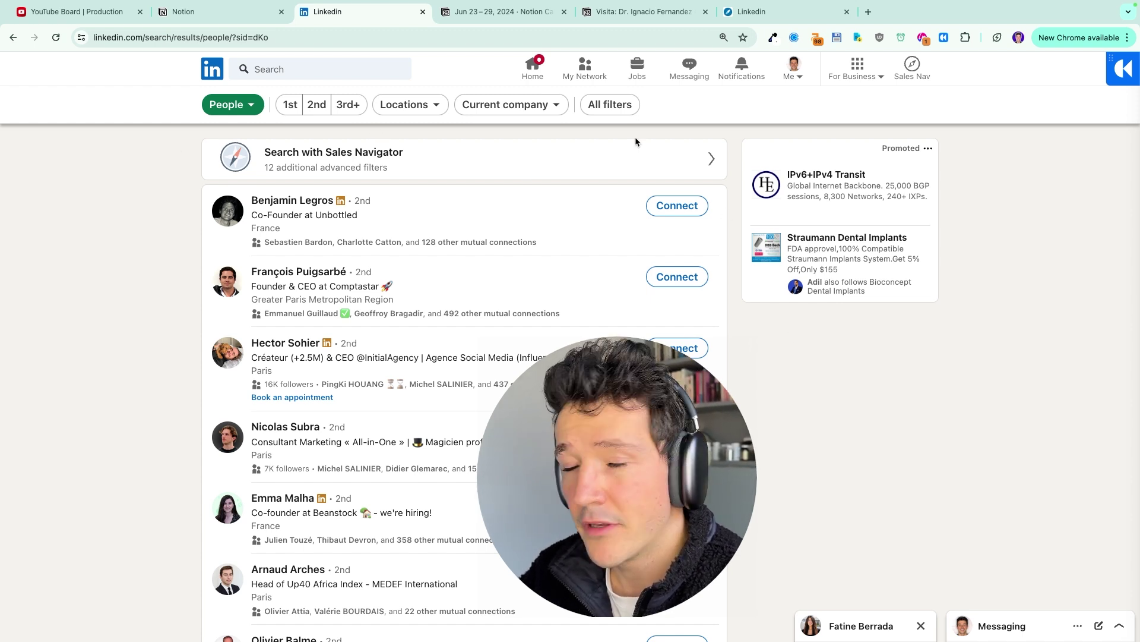
# Filter the people search by the exact title keyword "Head of Sales" in quotation marks and show the results
pyautogui.click(612, 107)
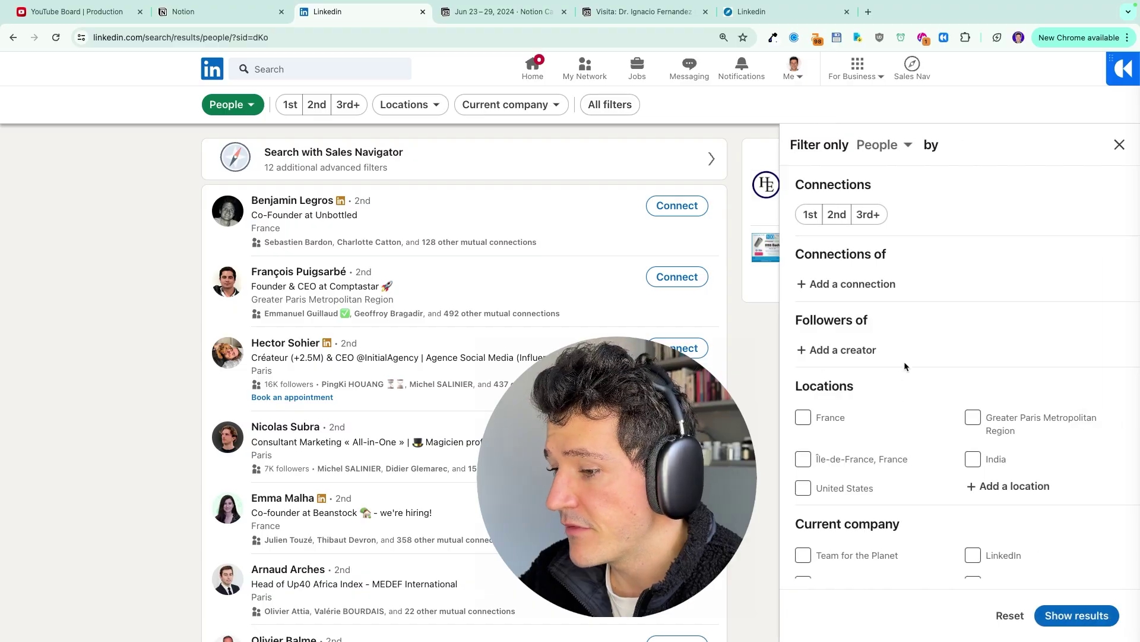
pyautogui.scroll(-10, 904, 362)
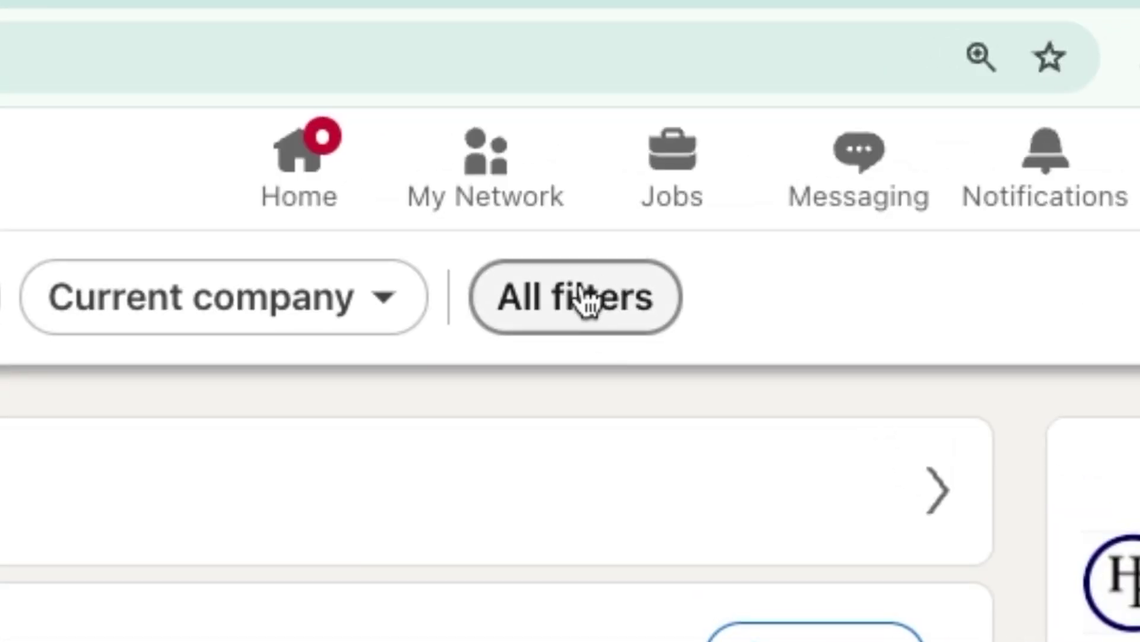
pyautogui.click(588, 300)
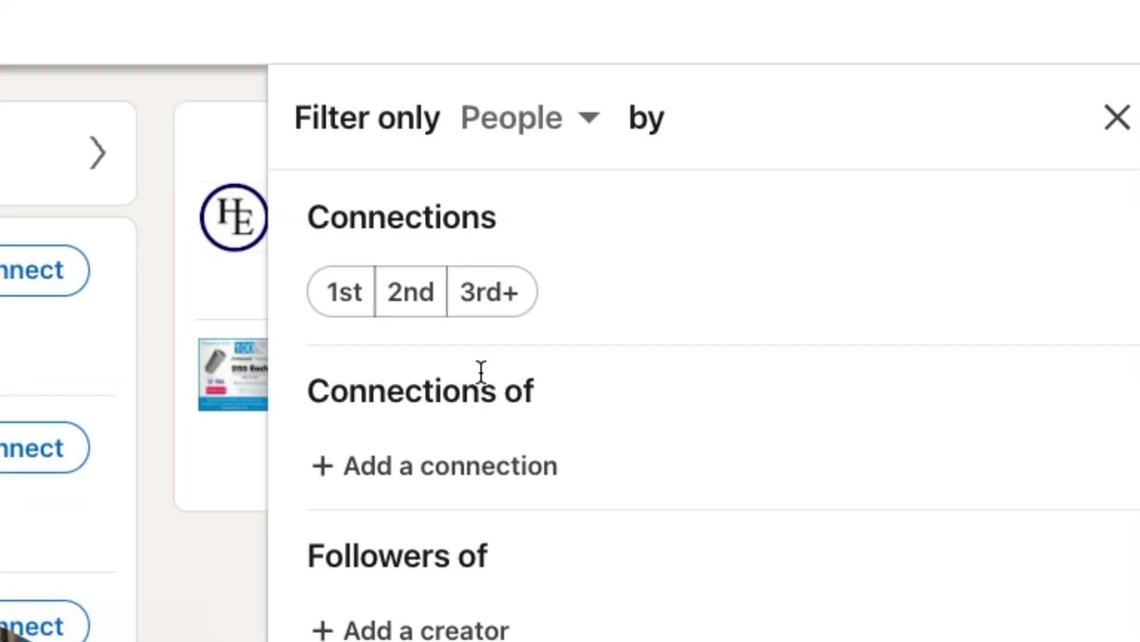
pyautogui.scroll(-10, 479, 372)
pyautogui.click(403, 346)
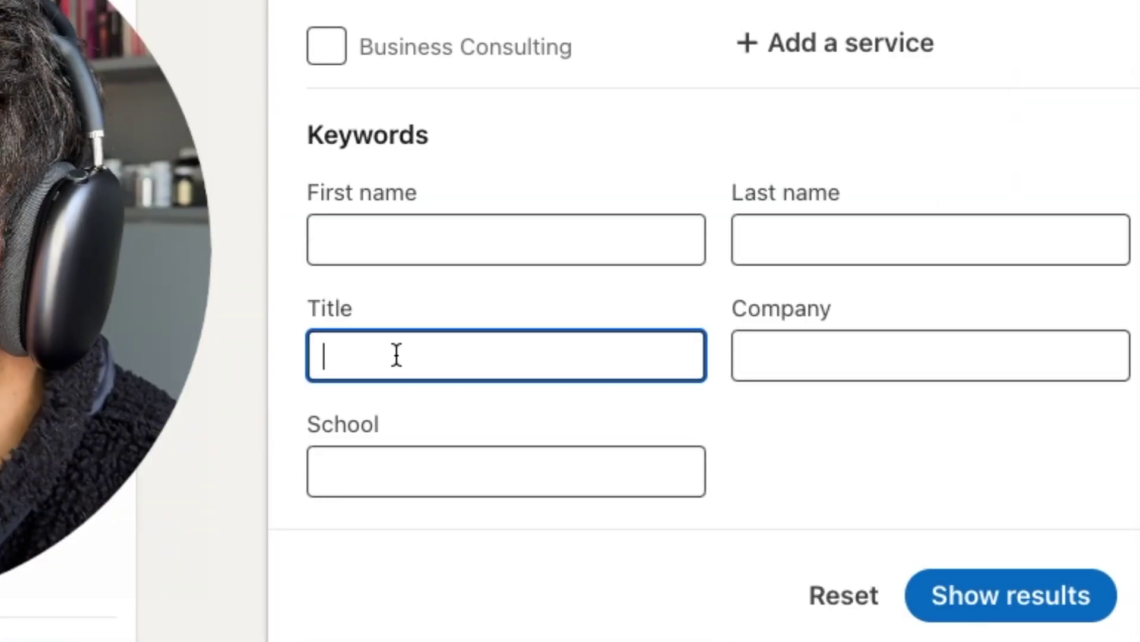
pyautogui.write('"')
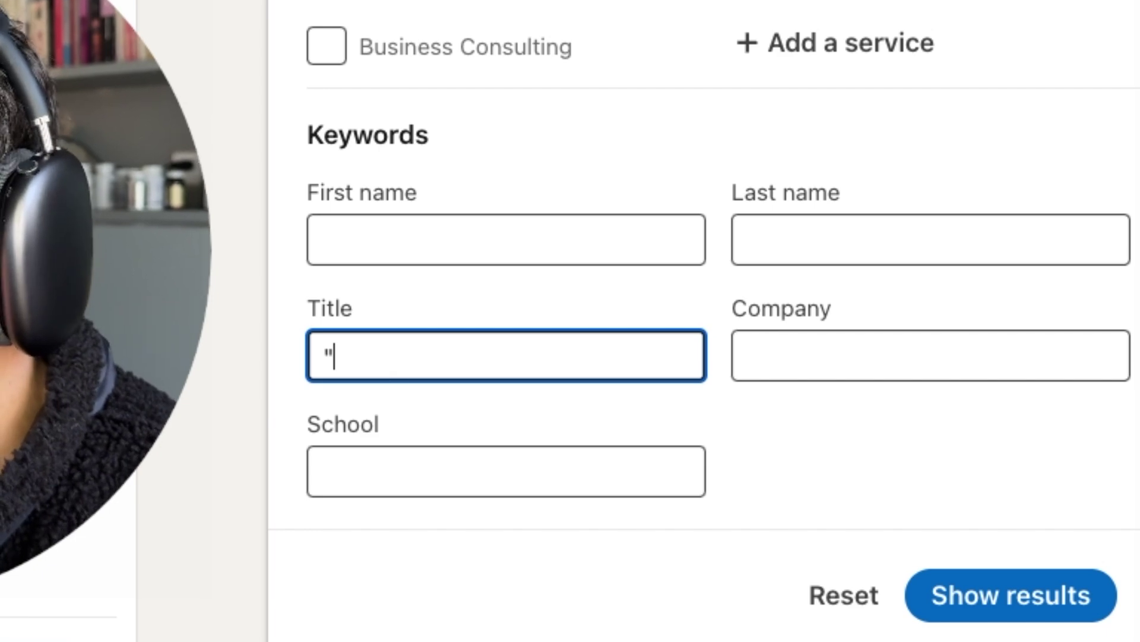
pyautogui.write('Head of Sales"')
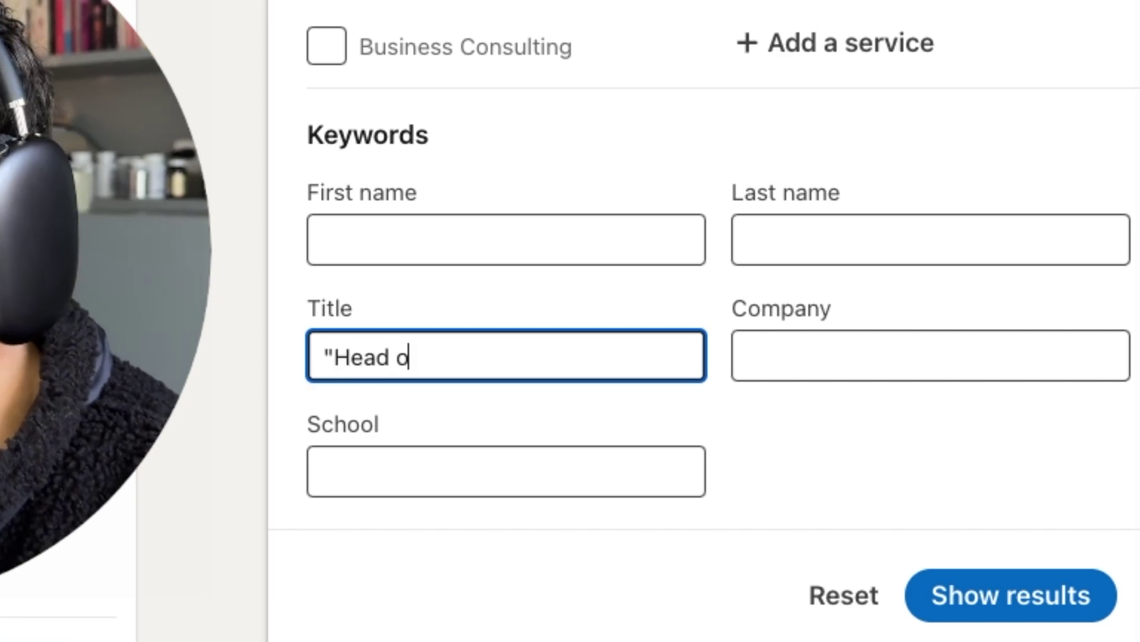
pyautogui.click(1009, 595)
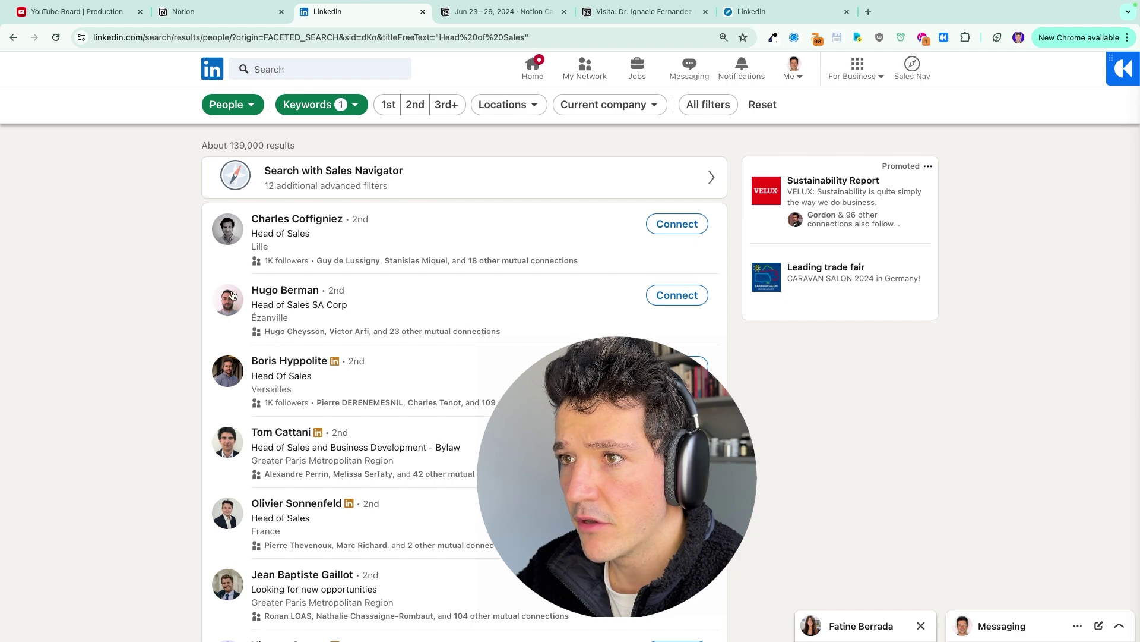
# Extend the title keyword to "Head of Sales" OR "Head of Marketing" and apply it to the people search
pyautogui.scroll(-1, 369, 450)
pyautogui.scroll(1, 367, 316)
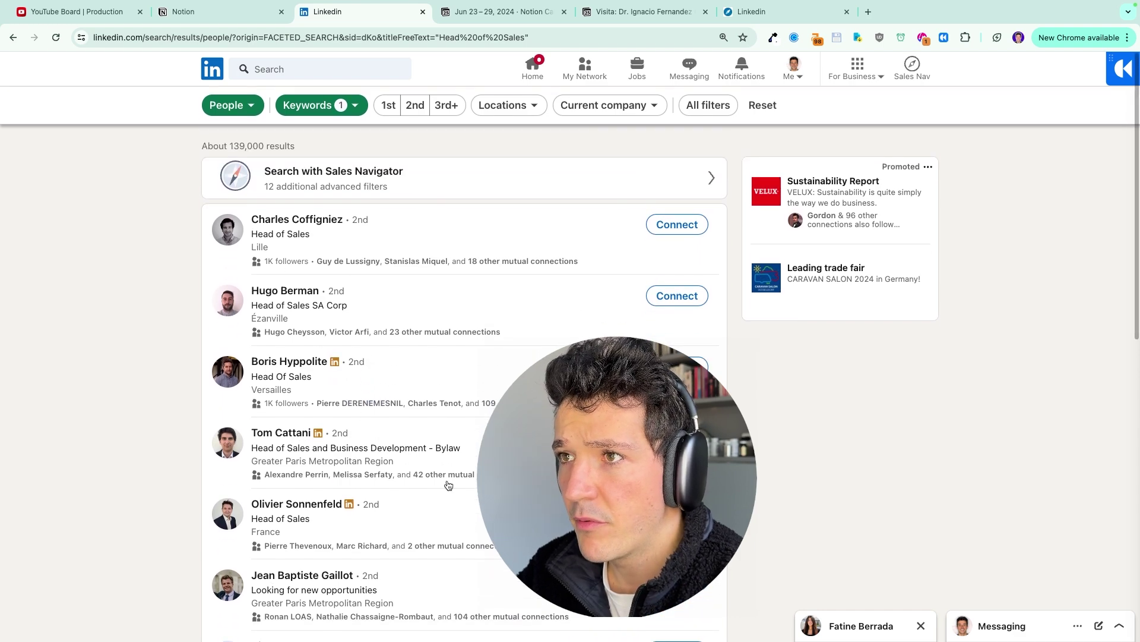
pyautogui.click(321, 104)
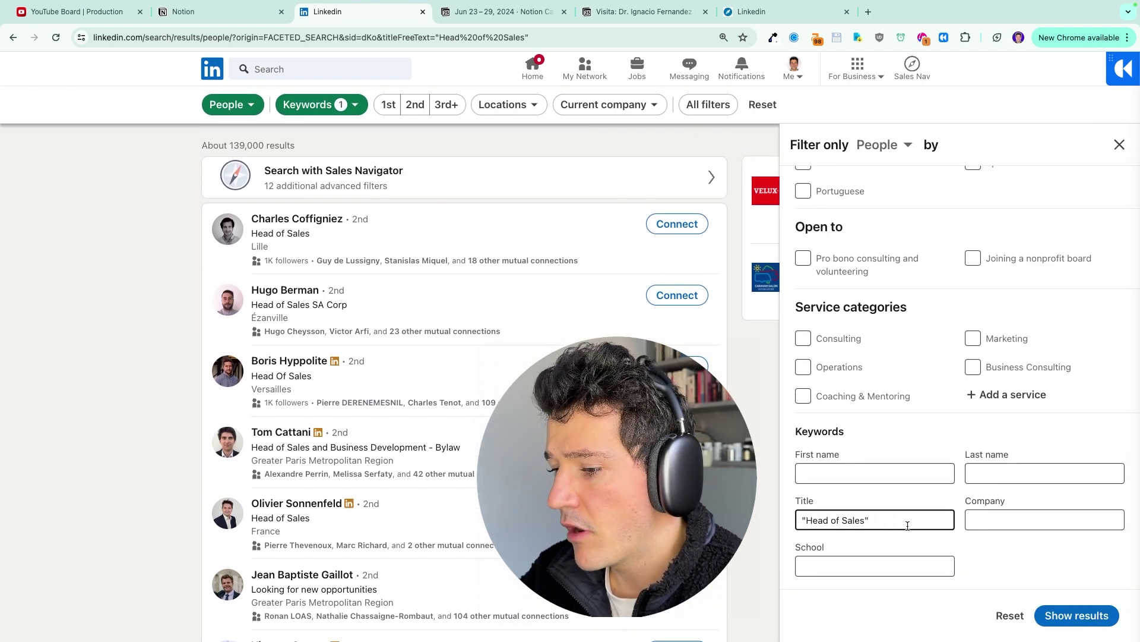
pyautogui.write('OR "')
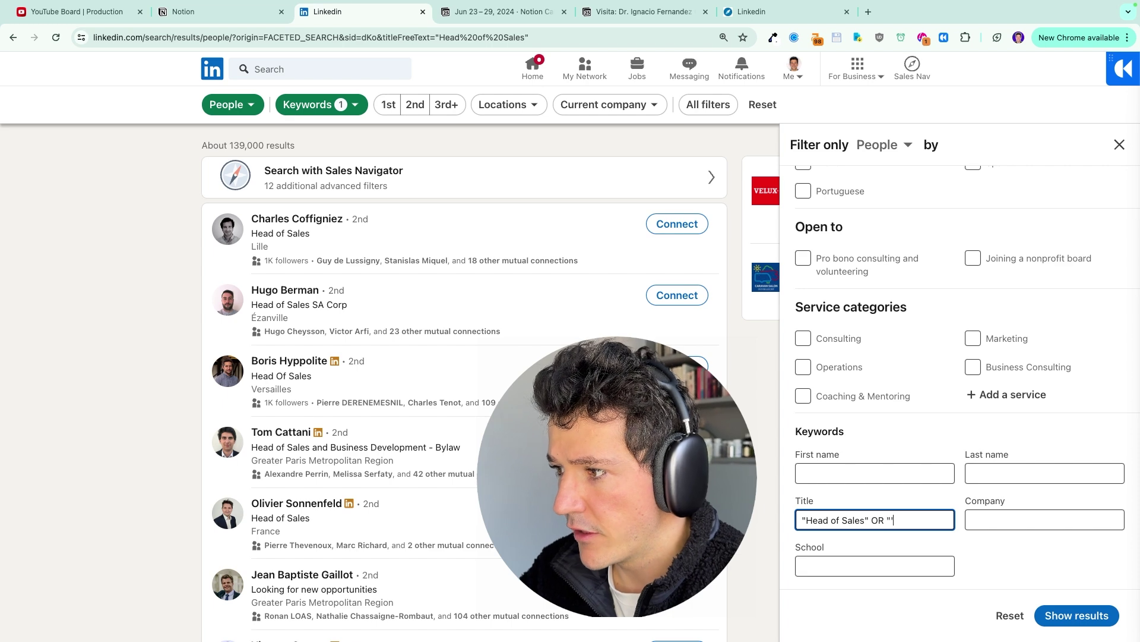
pyautogui.write('Head of')
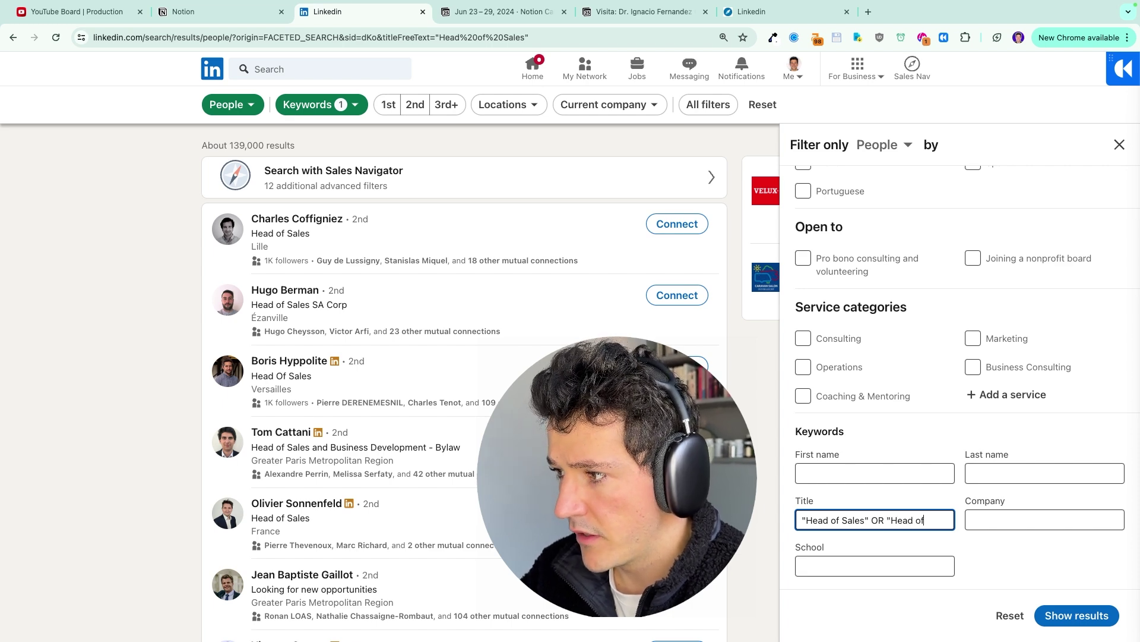
pyautogui.write(' Marketing')
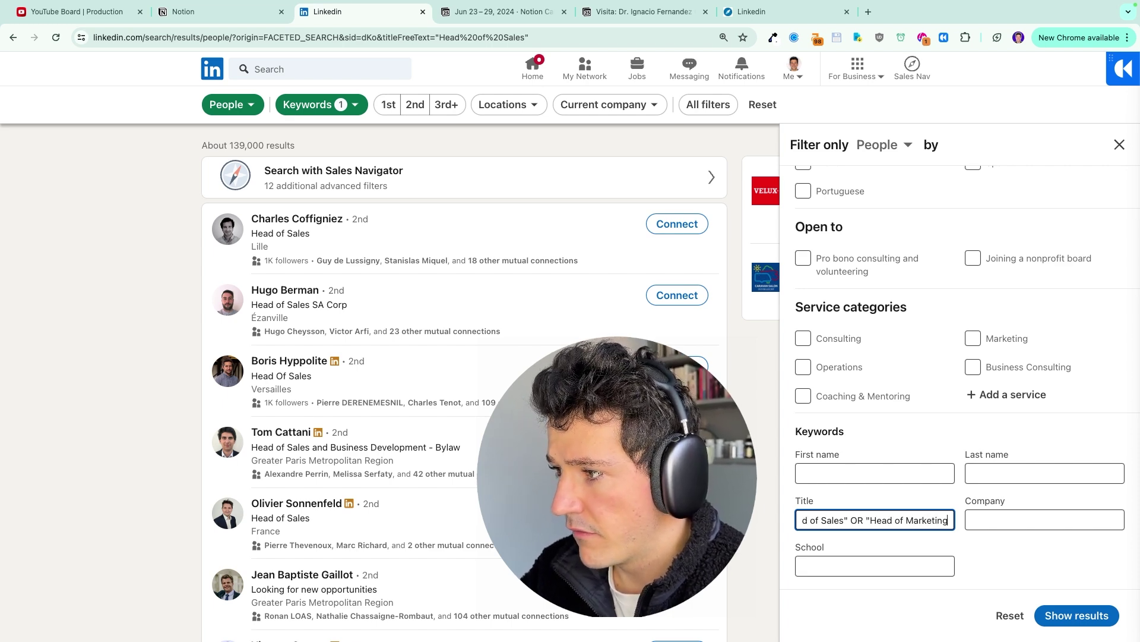
pyautogui.write('"')
pyautogui.press('Return')
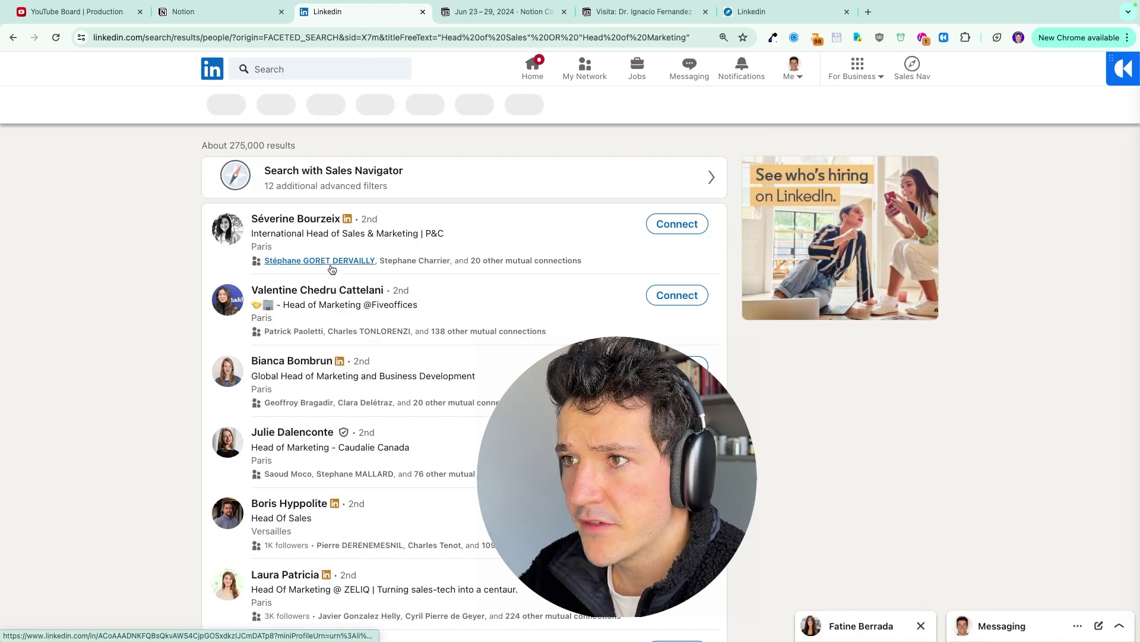
# Review the job titles of the listed people and the OR operator in the title keyword
pyautogui.scroll(-1, 398, 260)
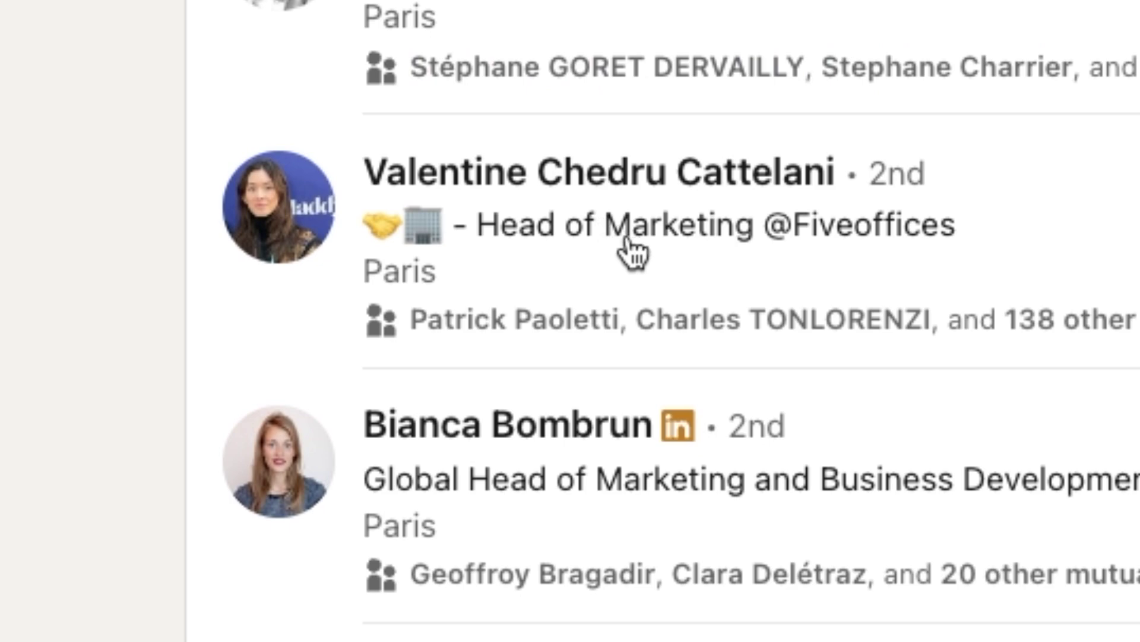
pyautogui.scroll(-7, 633, 253)
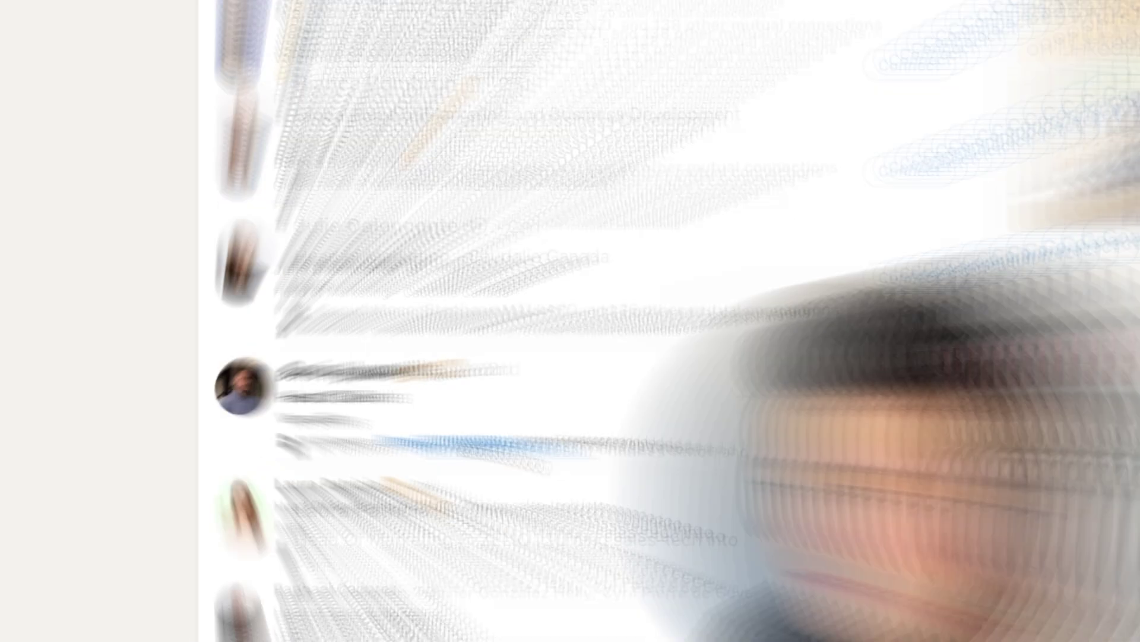
pyautogui.doubleClick(878, 520)
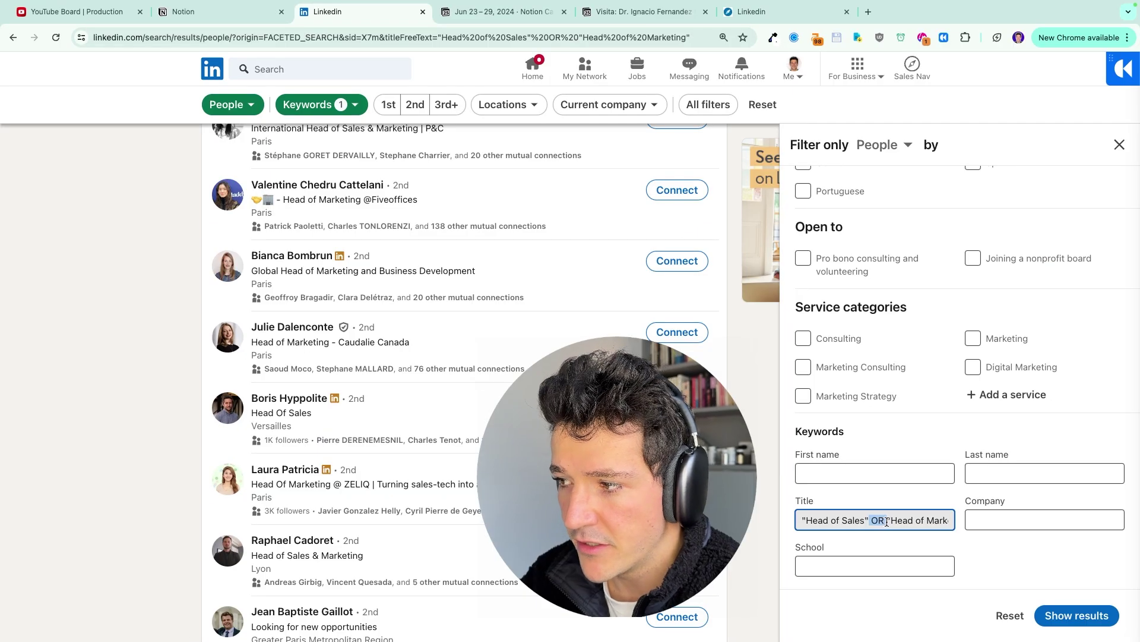
pyautogui.click(909, 448)
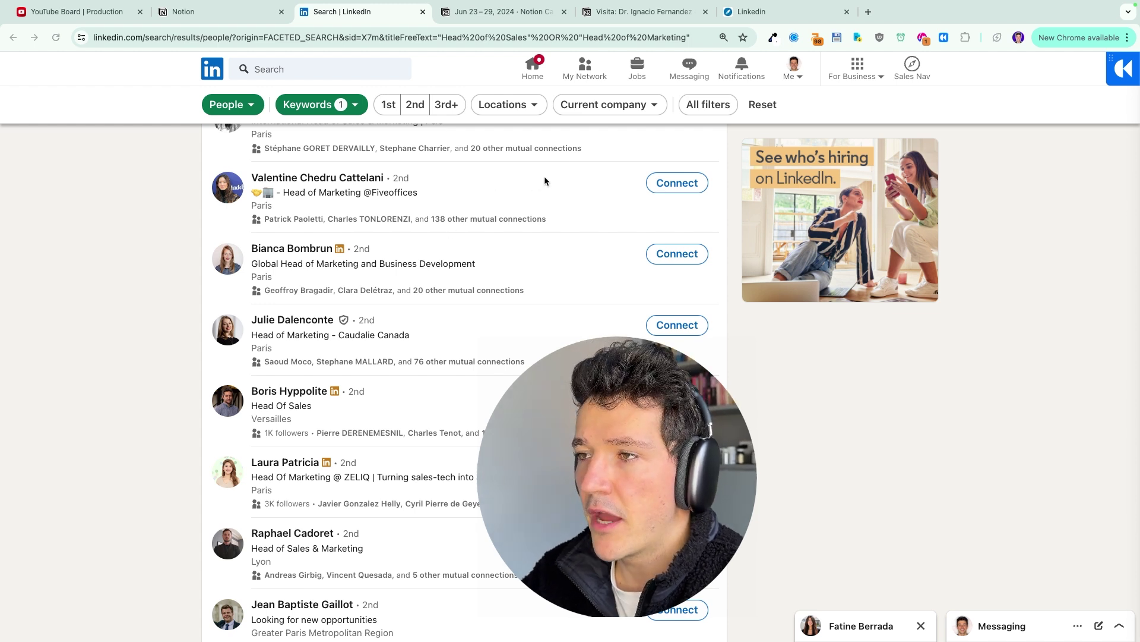
pyautogui.scroll(2, 544, 176)
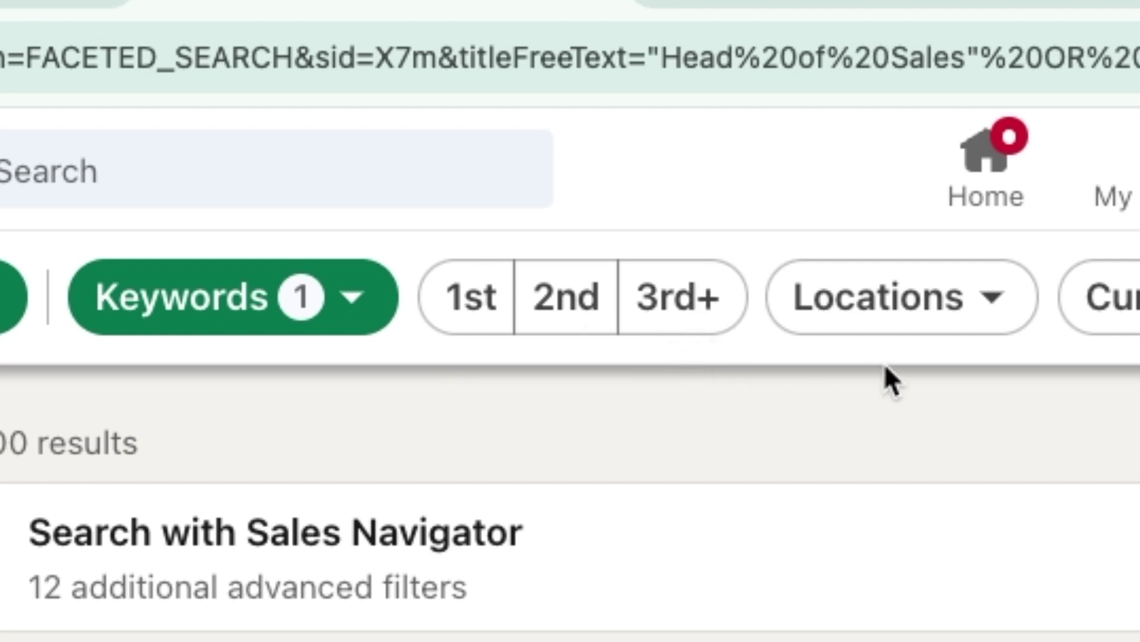
# Restrict the people results to the current company Apple and show the results
pyautogui.click(596, 290)
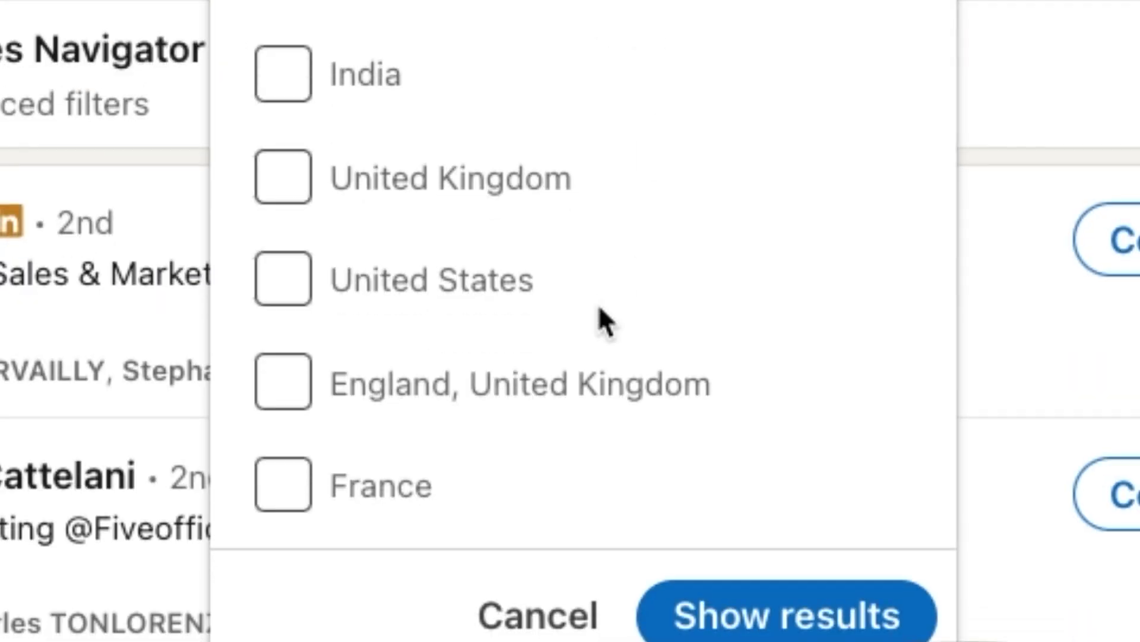
pyautogui.click(642, 309)
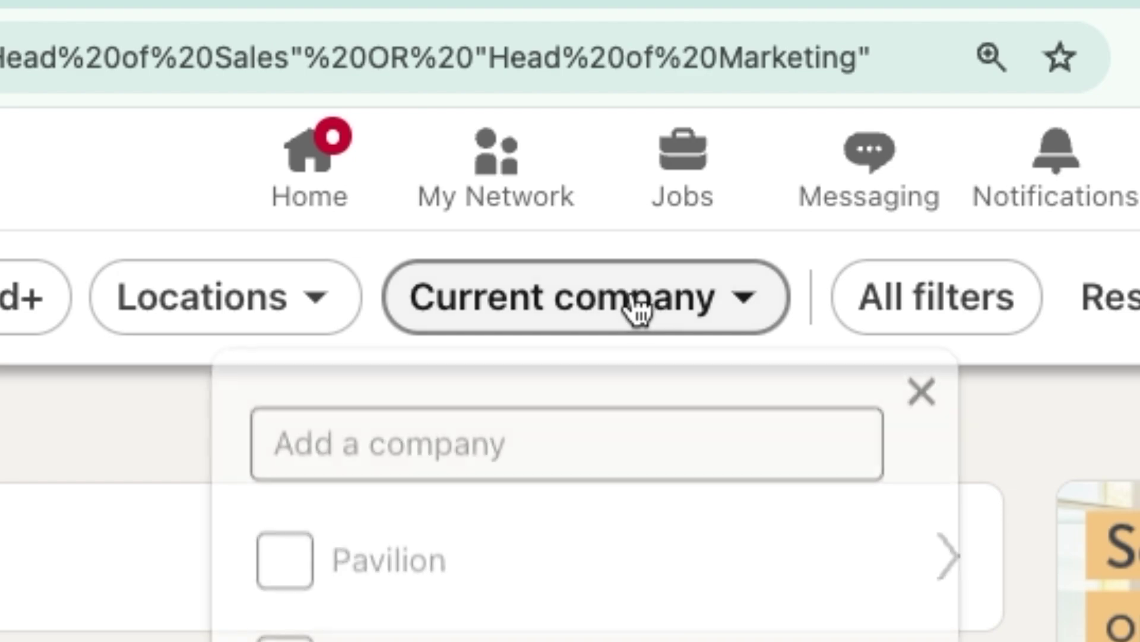
pyautogui.click(541, 456)
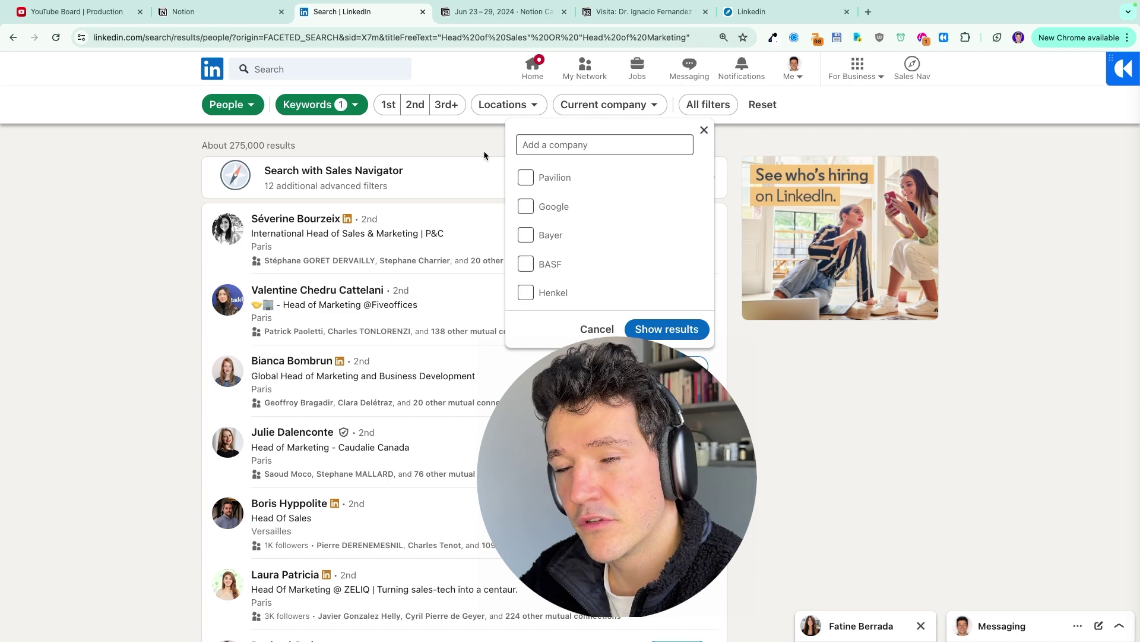
pyautogui.click(534, 143)
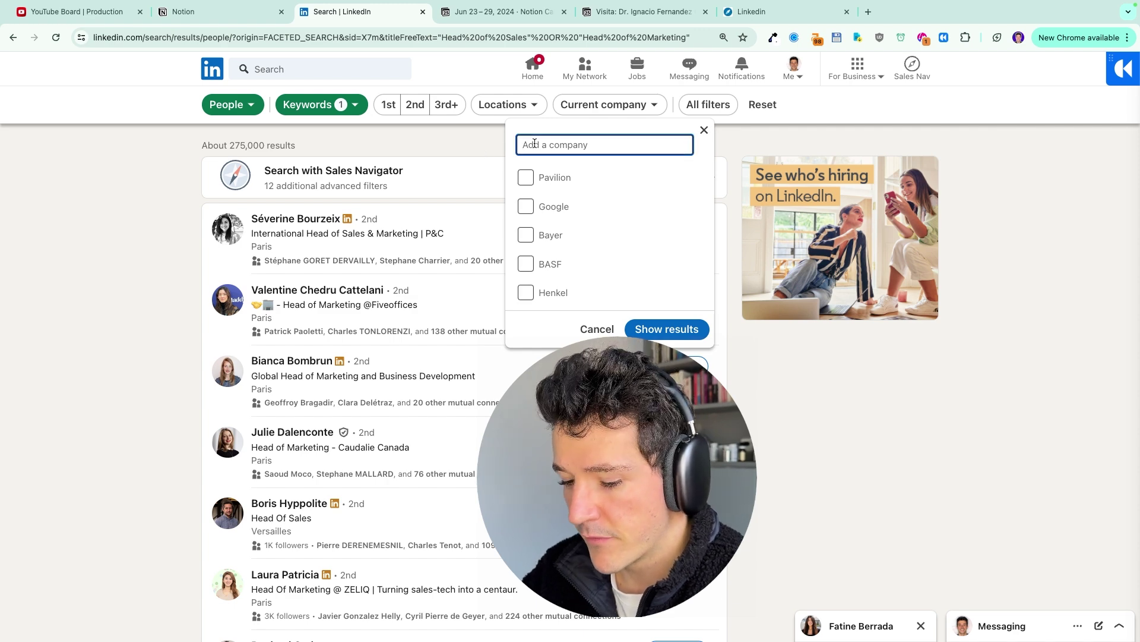
pyautogui.write('app;e$')
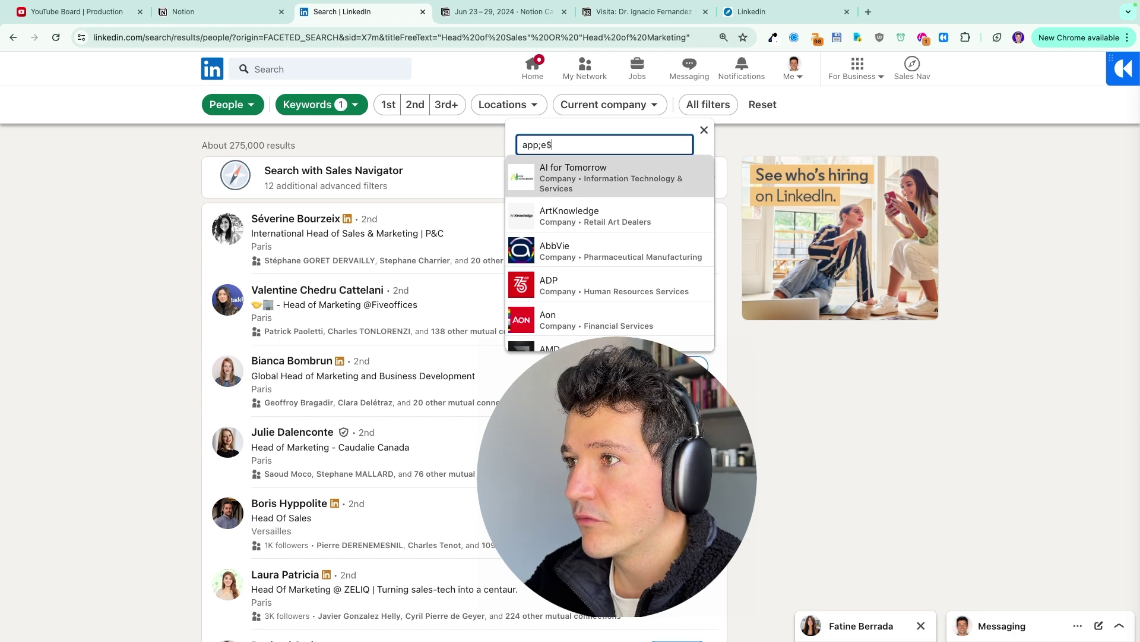
pyautogui.press('BackSpace')
pyautogui.press('BackSpace')
pyautogui.write('le')
pyautogui.press('Return')
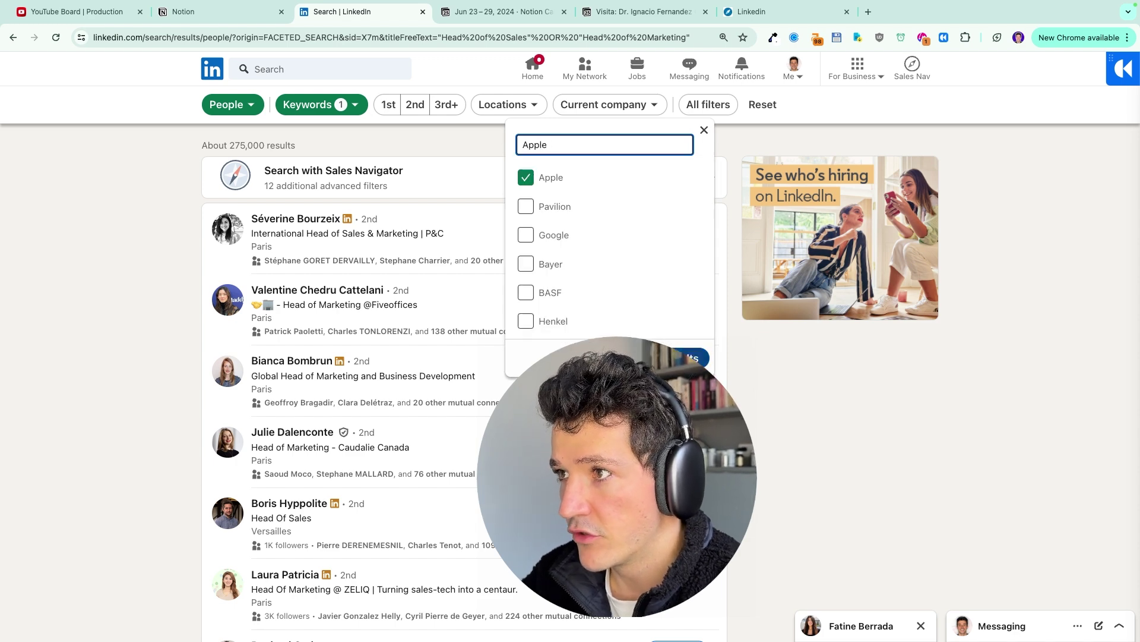
pyautogui.click(683, 355)
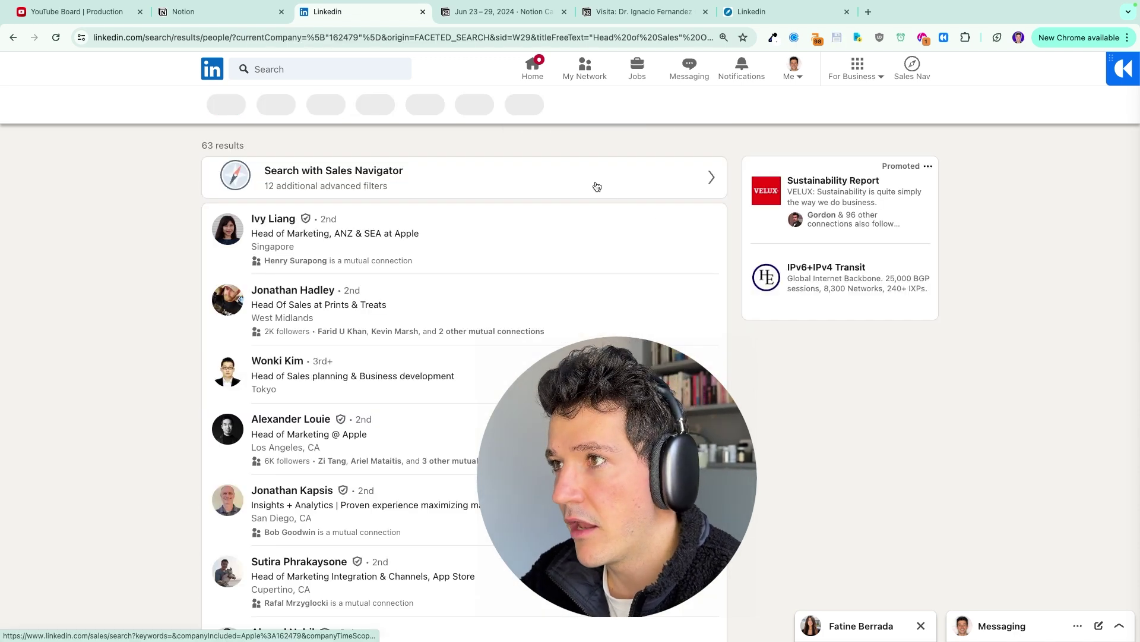
# Remove the Apple current-company filter and refresh the people results
pyautogui.click(417, 111)
pyautogui.click(335, 106)
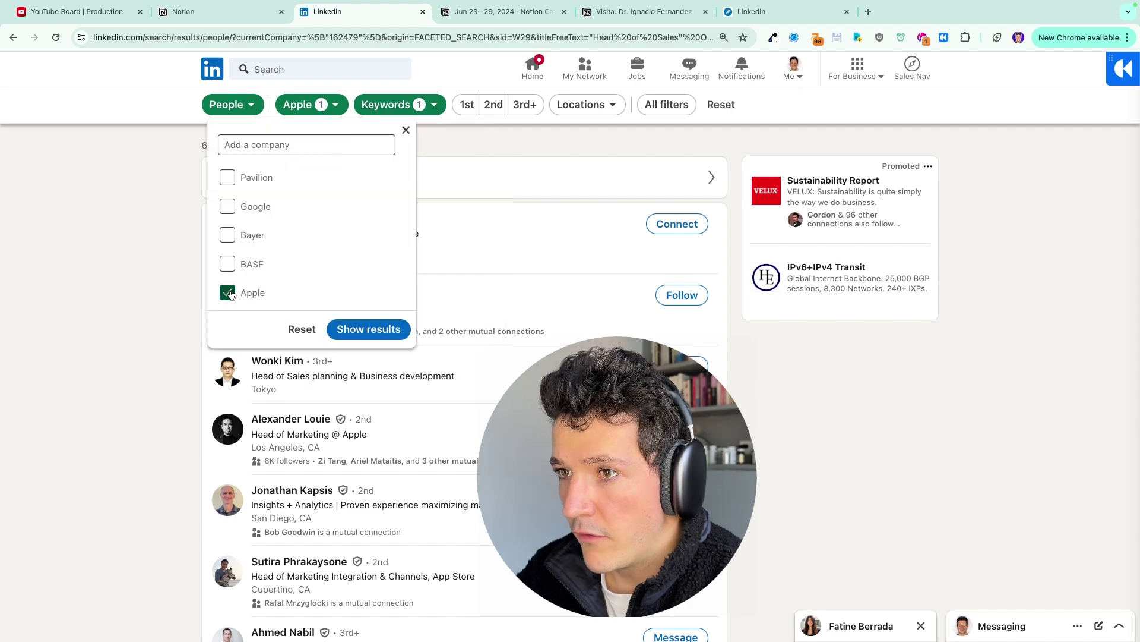
pyautogui.click(385, 336)
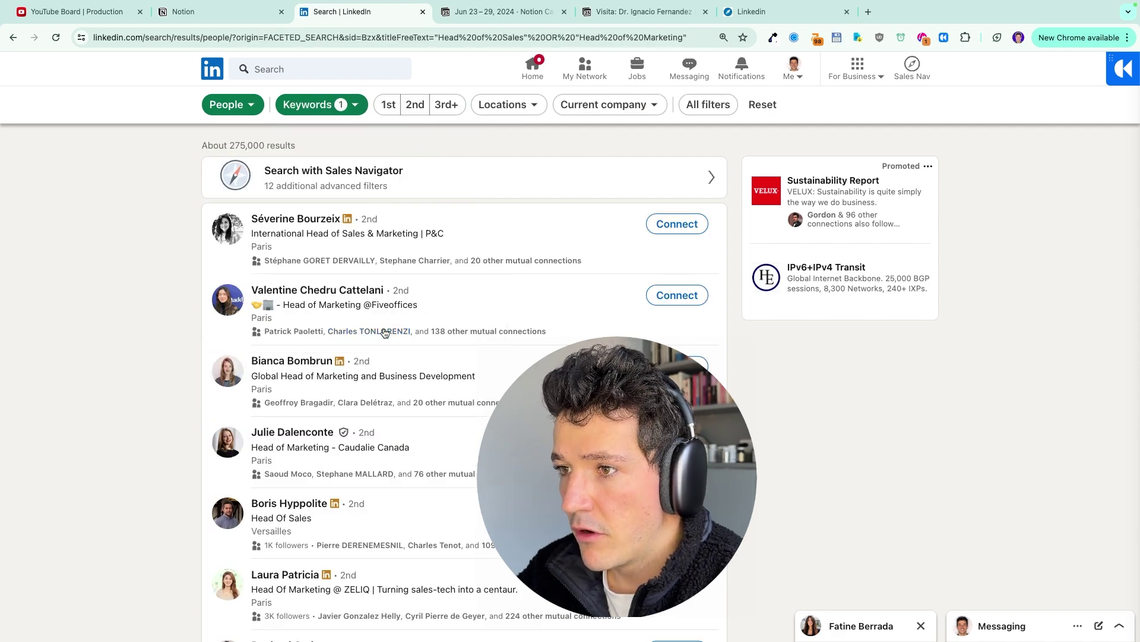
# Set the company keyword to Apple OR Amazon OR Microsoft and show the matching people results
pyautogui.click(697, 107)
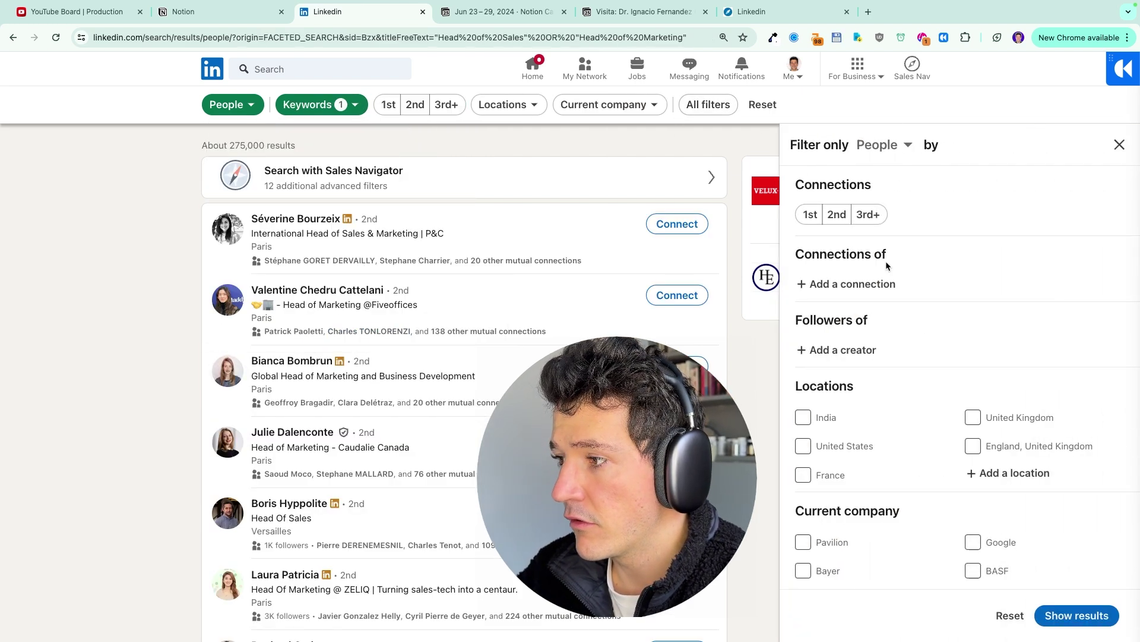
pyautogui.scroll(-15, 886, 262)
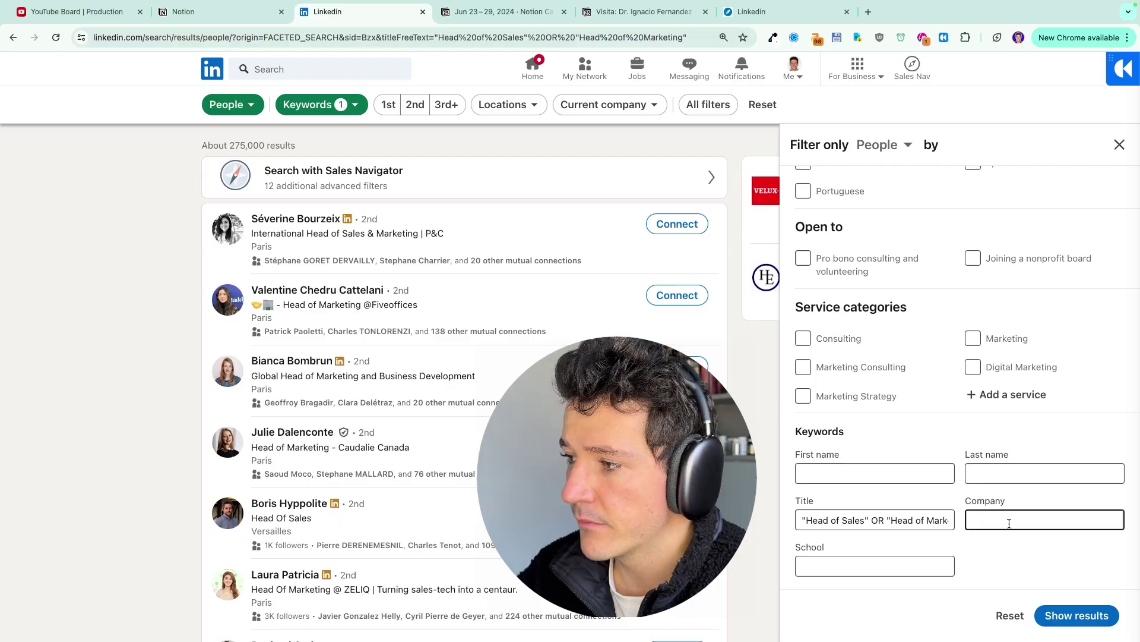
pyautogui.click(1009, 523)
pyautogui.press('Escape')
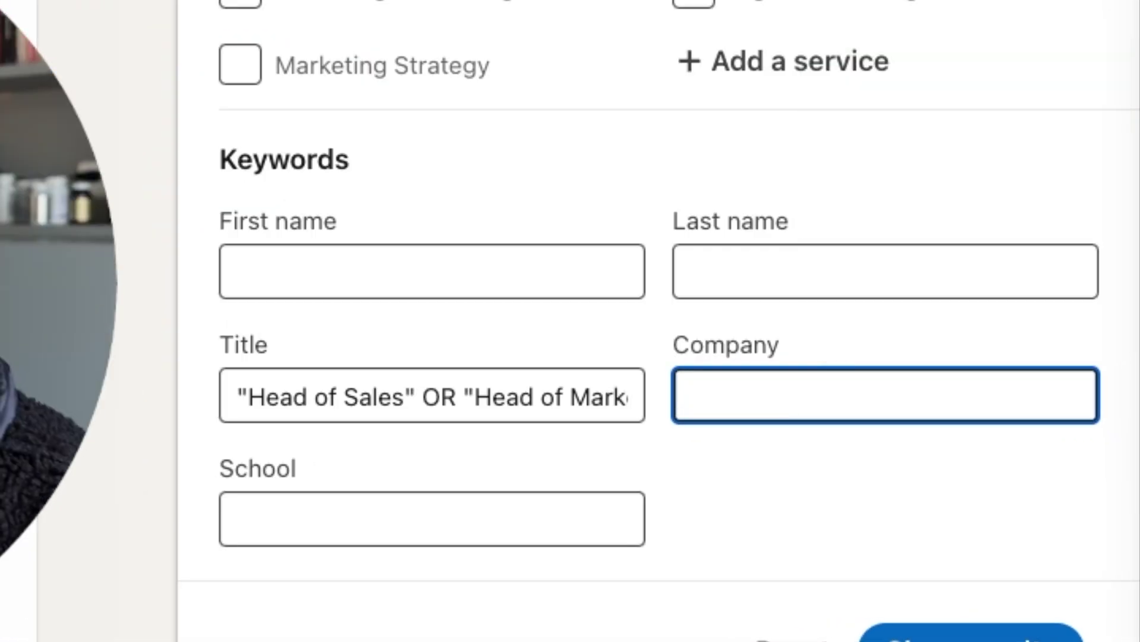
pyautogui.write('App')
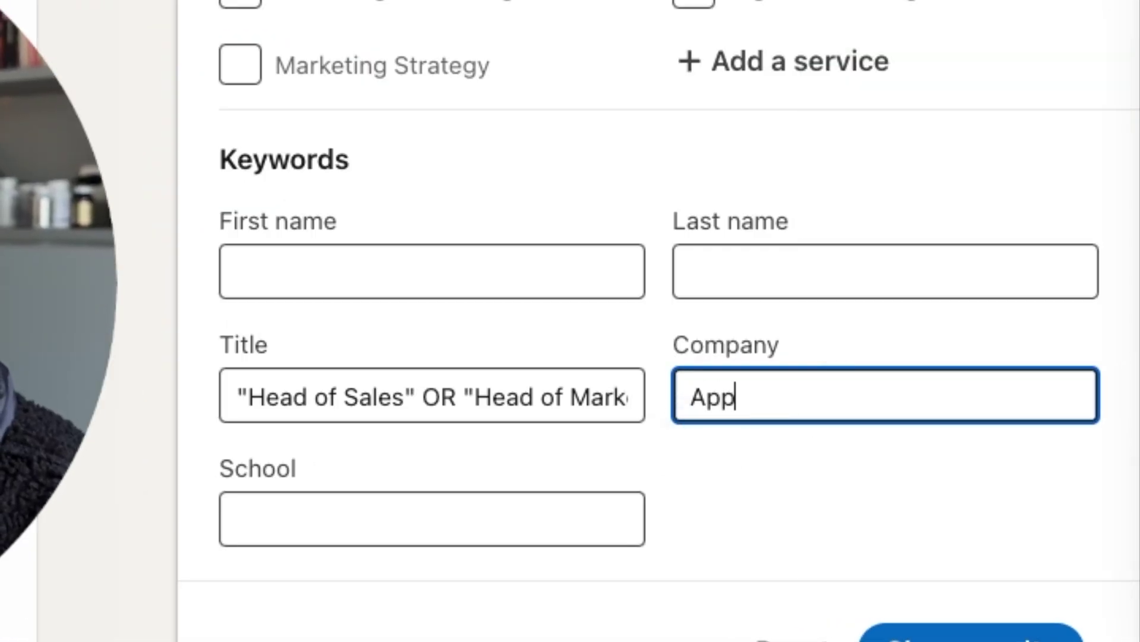
pyautogui.write('le OR Amazon')
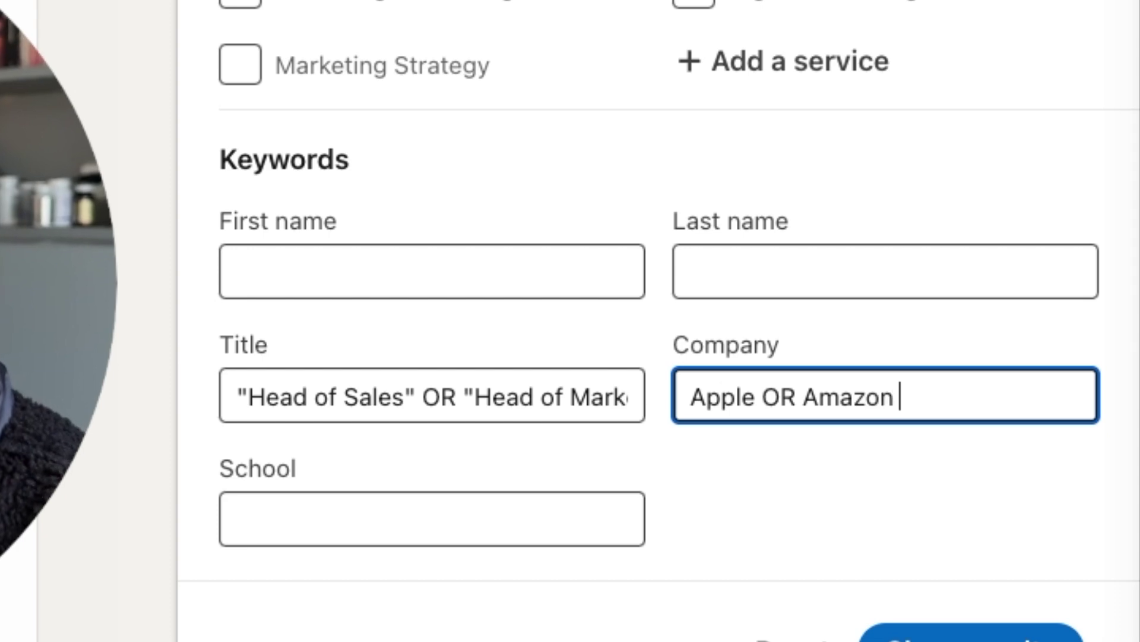
pyautogui.write(' OR Microsoft')
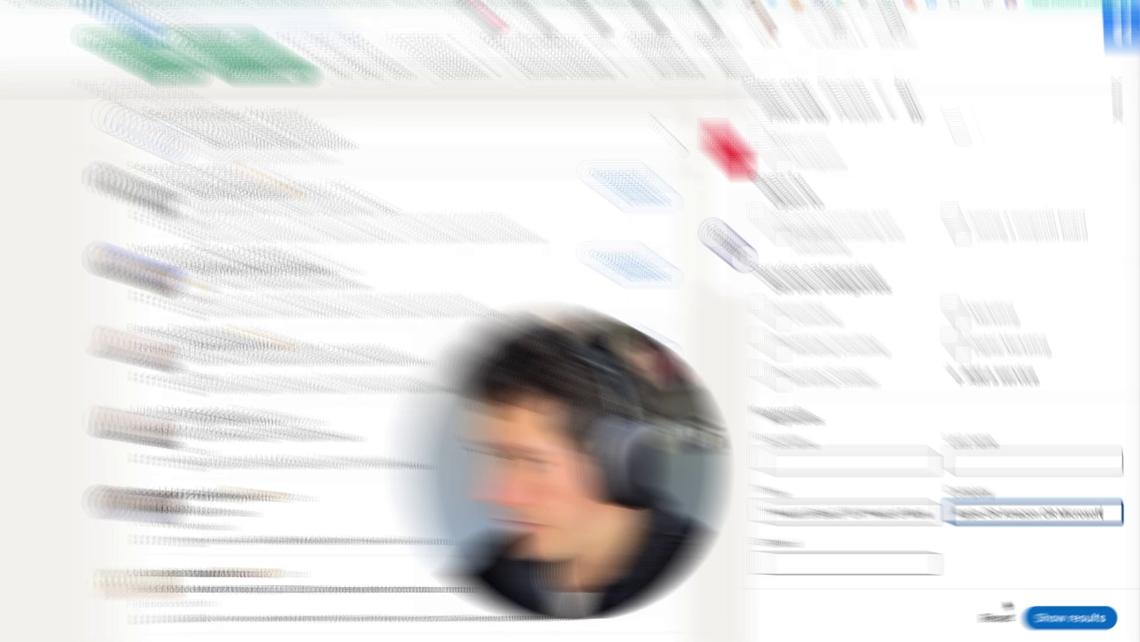
pyautogui.click(1063, 615)
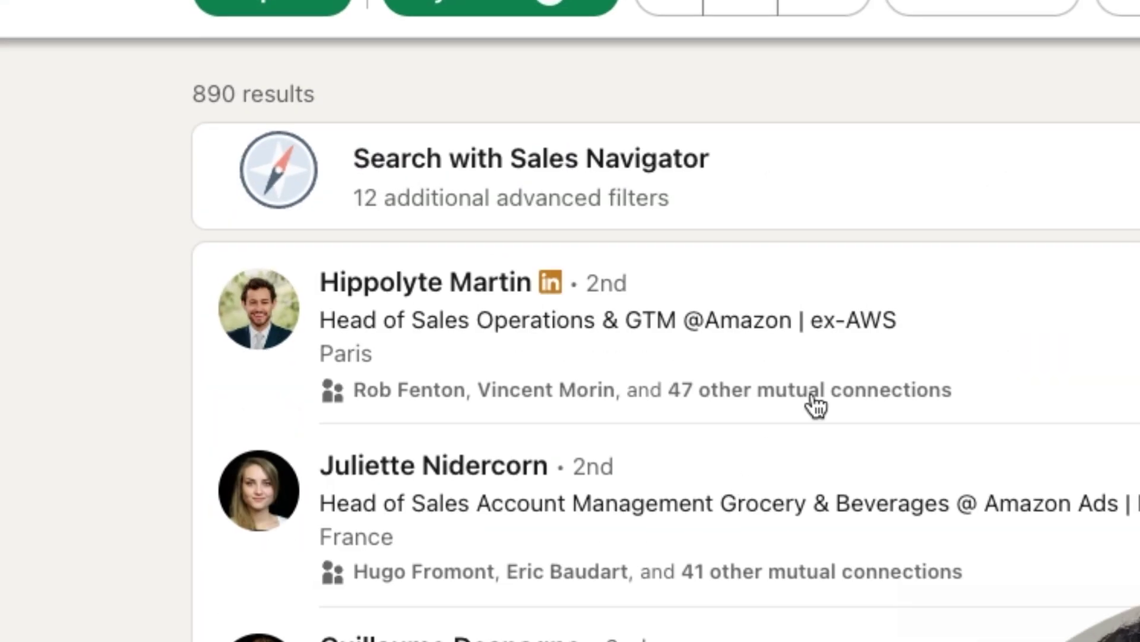
# Review the job titles and companies of the listed people, and the title and company keywords in the filters
pyautogui.scroll(-15, 708, 309)
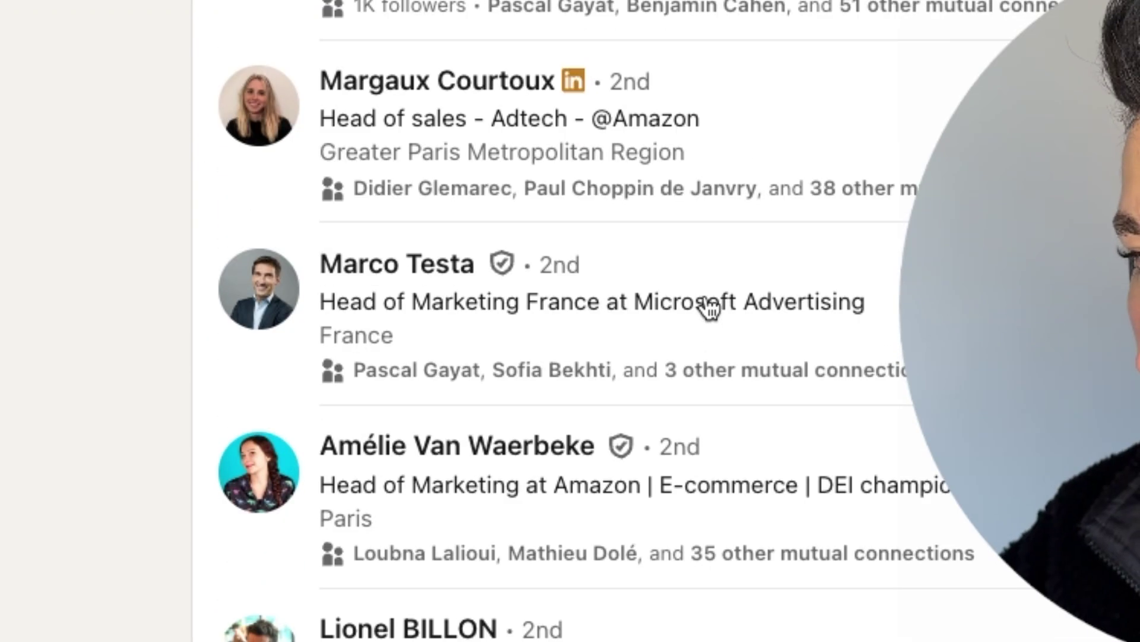
pyautogui.scroll(-3, 708, 317)
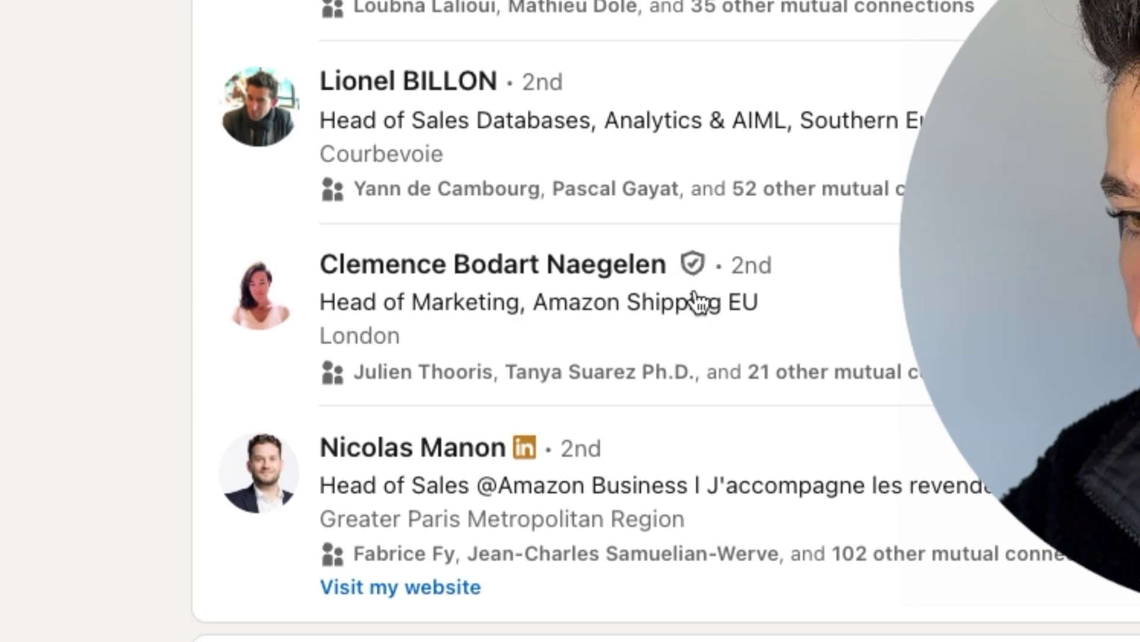
pyautogui.scroll(-3, 687, 301)
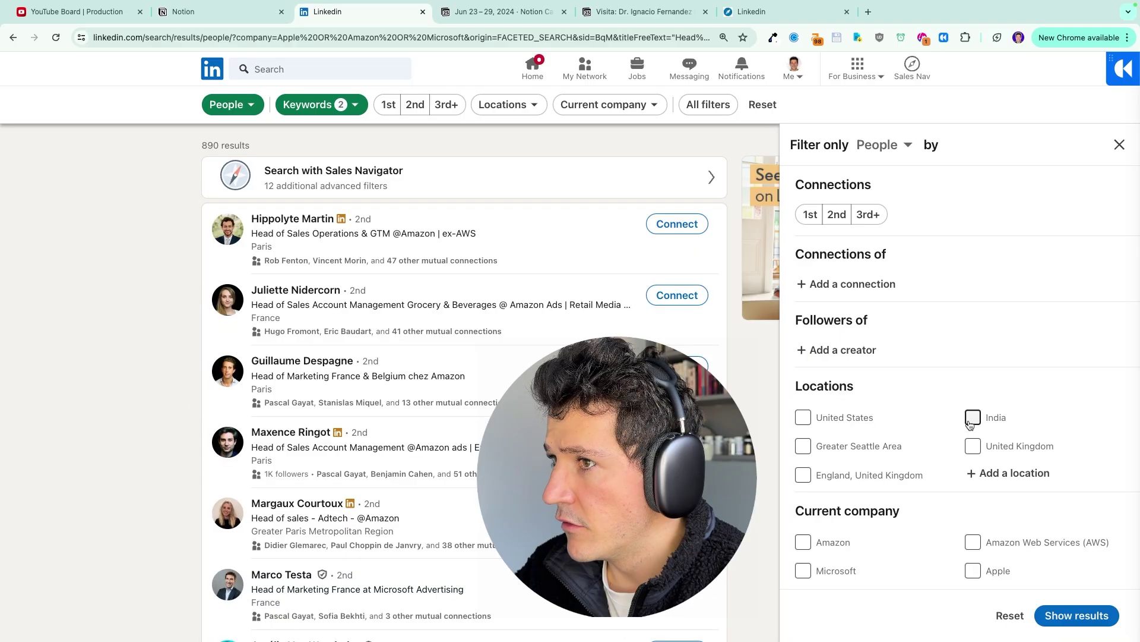
pyautogui.scroll(-6, 969, 418)
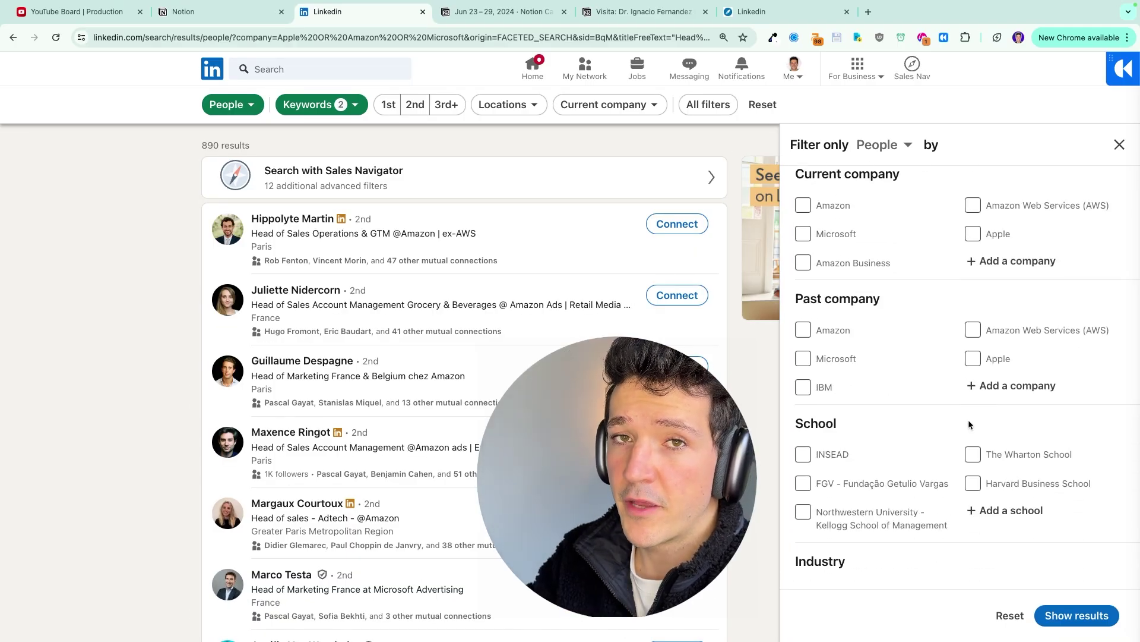
pyautogui.scroll(-10, 968, 419)
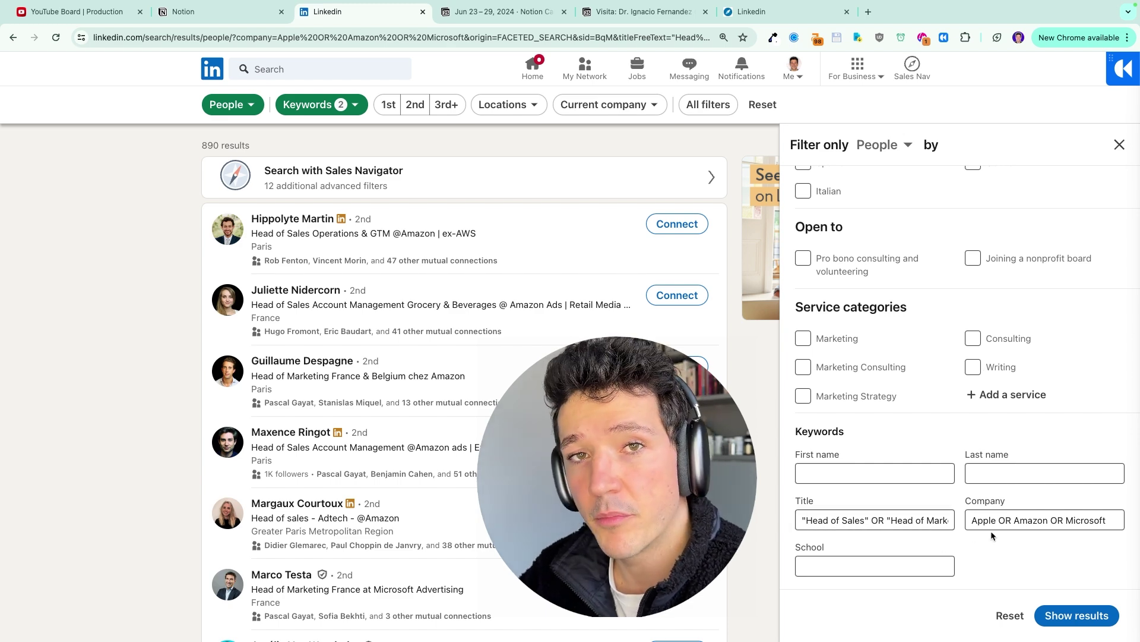
# Restrict the people results to the IT Services and IT Consulting industry
pyautogui.scroll(10, 991, 530)
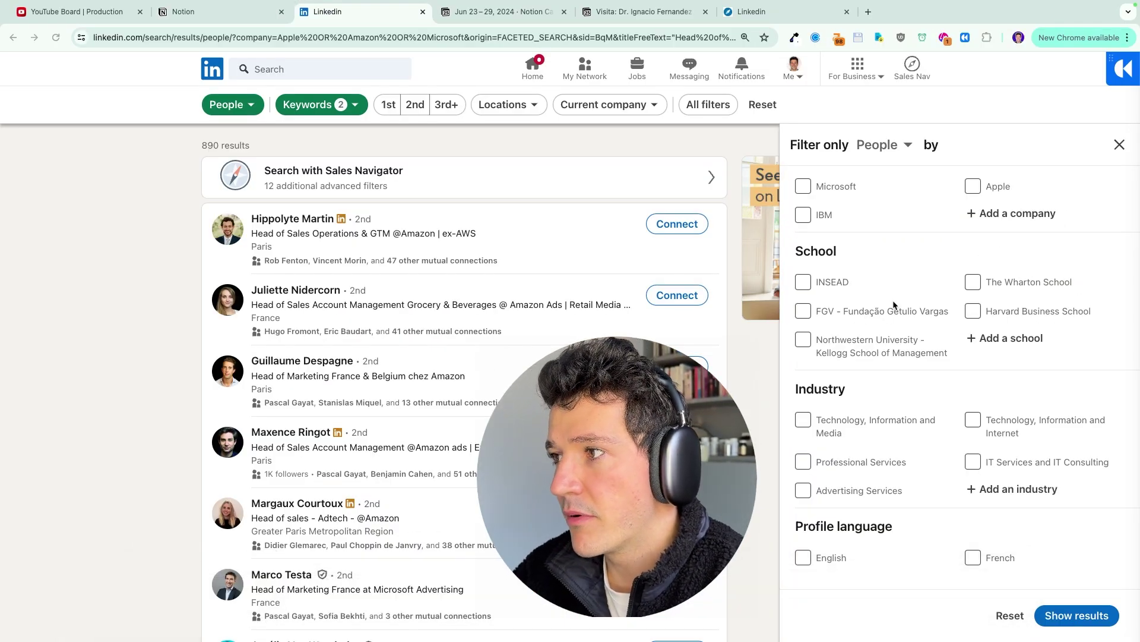
pyautogui.scroll(5, 891, 306)
pyautogui.scroll(3, 892, 302)
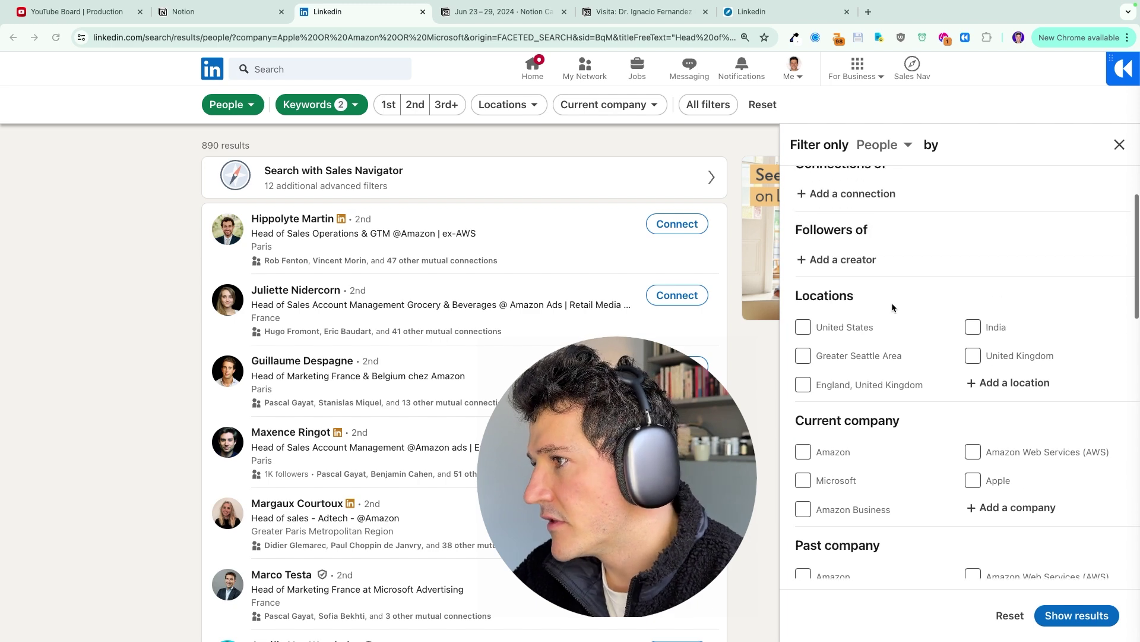
pyautogui.scroll(-14, 892, 301)
pyautogui.scroll(3, 892, 302)
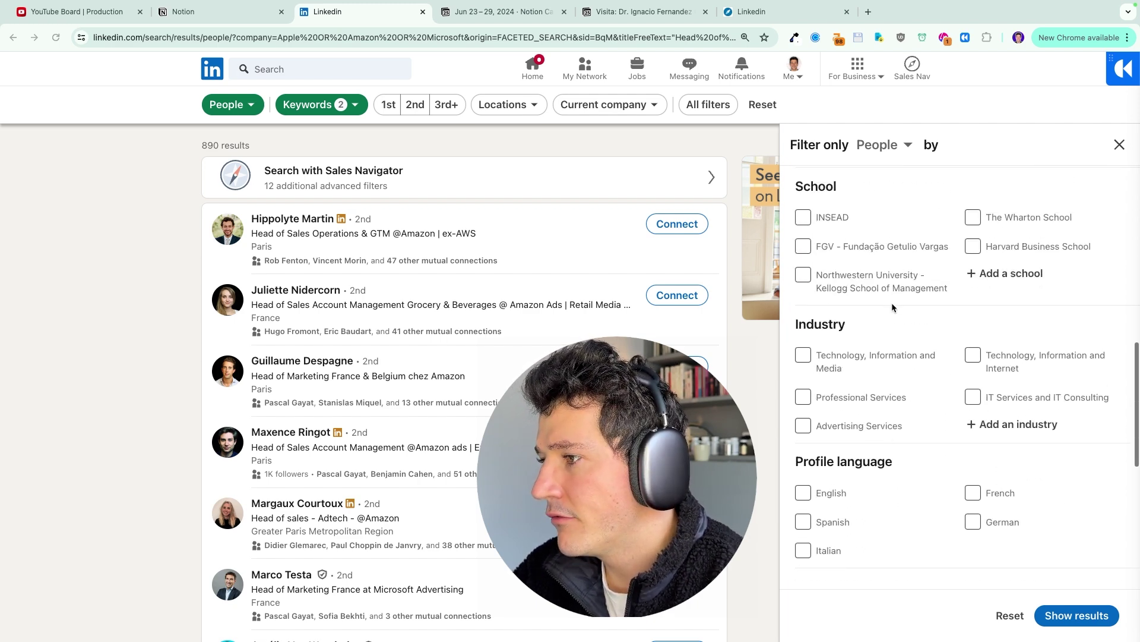
pyautogui.scroll(-1, 892, 304)
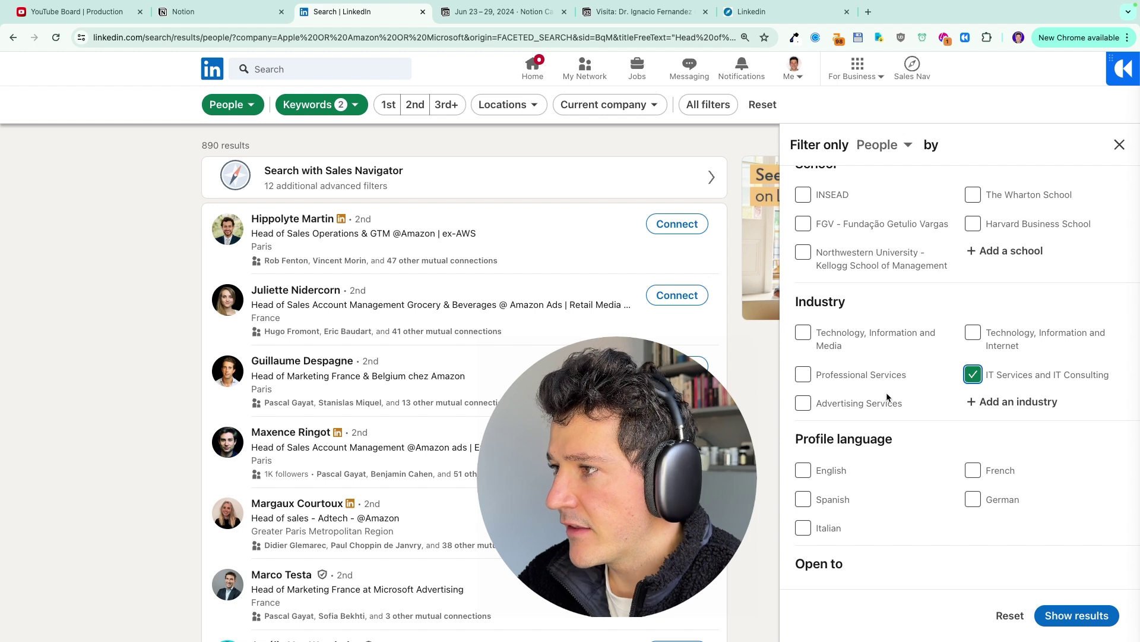
pyautogui.moveTo(795, 302); pyautogui.dragTo(847, 301)
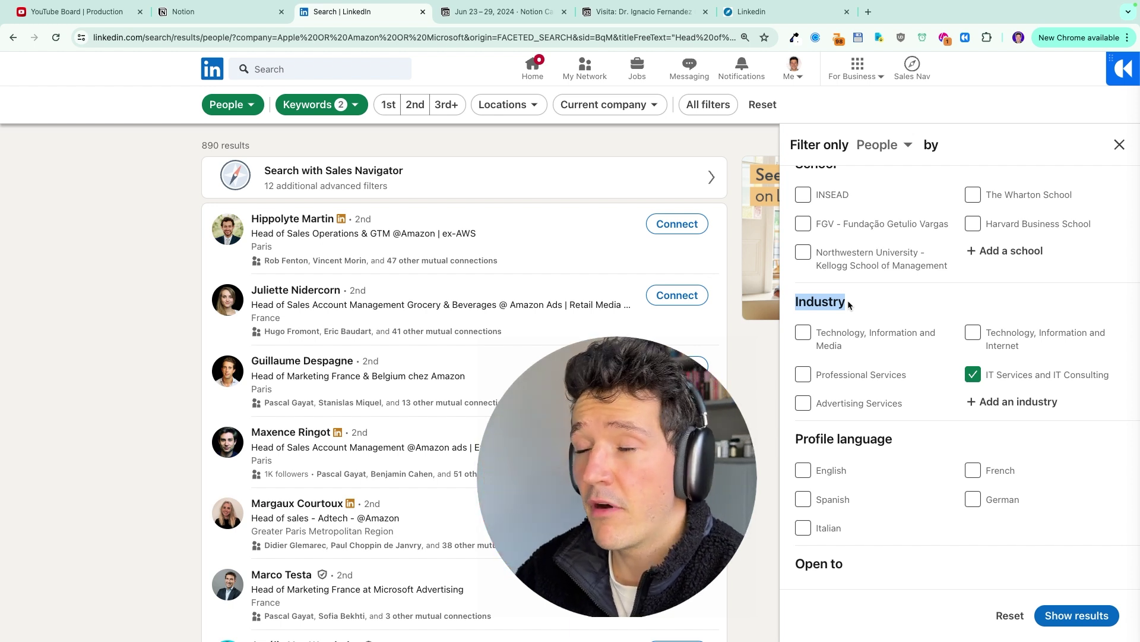
# Check the Industry field in the intro of your own profile and return to the people search results
pyautogui.click(795, 79)
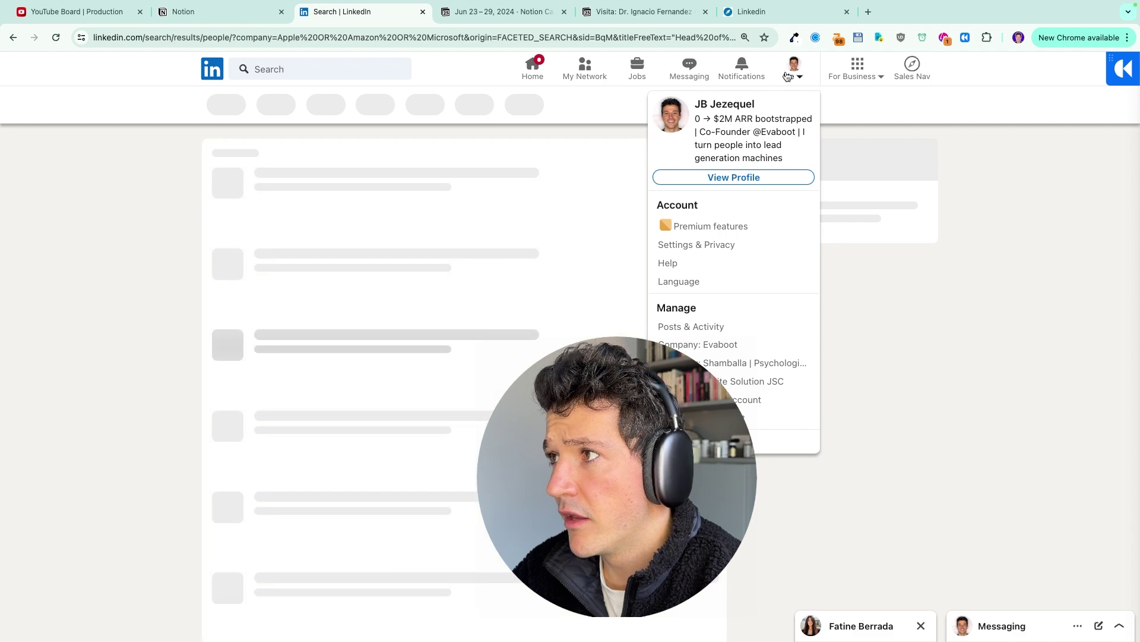
pyautogui.click(734, 177)
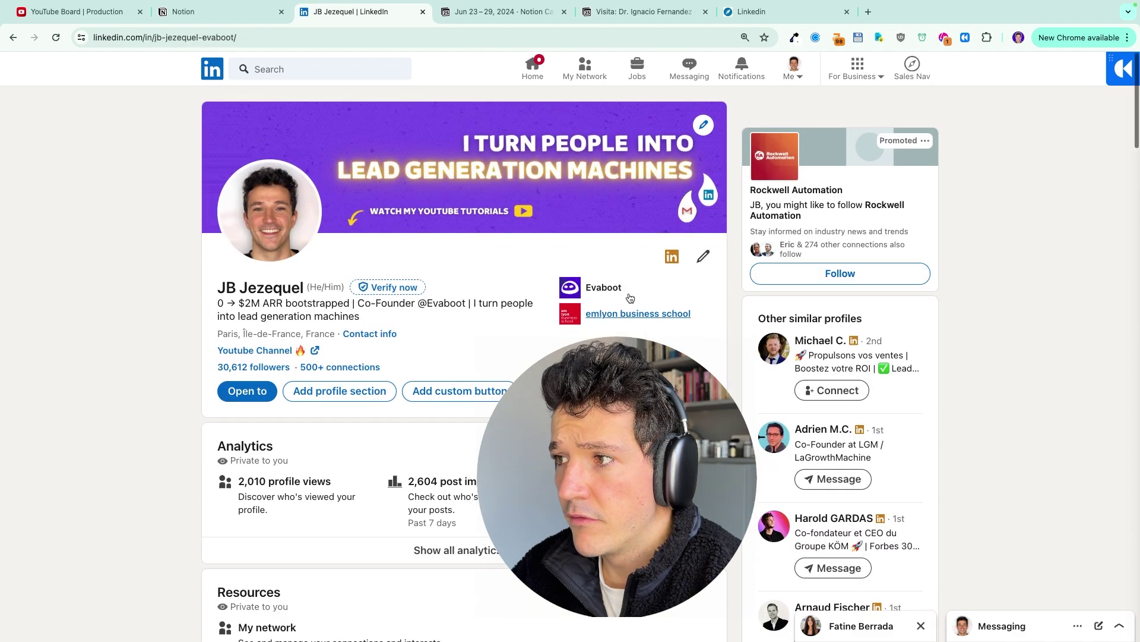
pyautogui.click(705, 259)
pyautogui.scroll(-5, 534, 361)
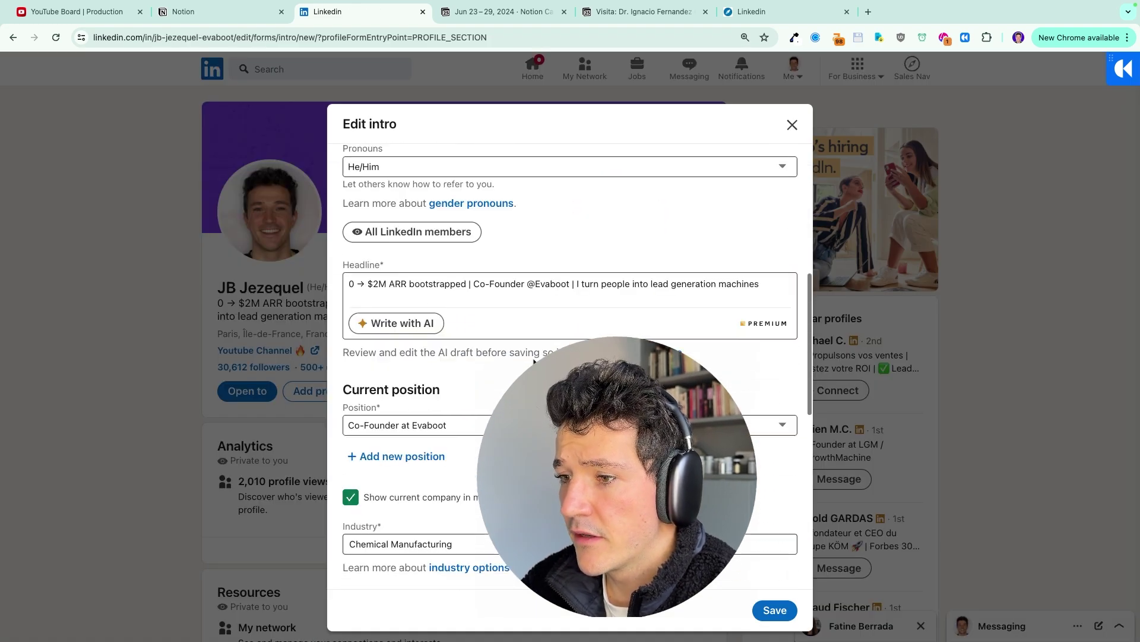
pyautogui.scroll(-3, 534, 360)
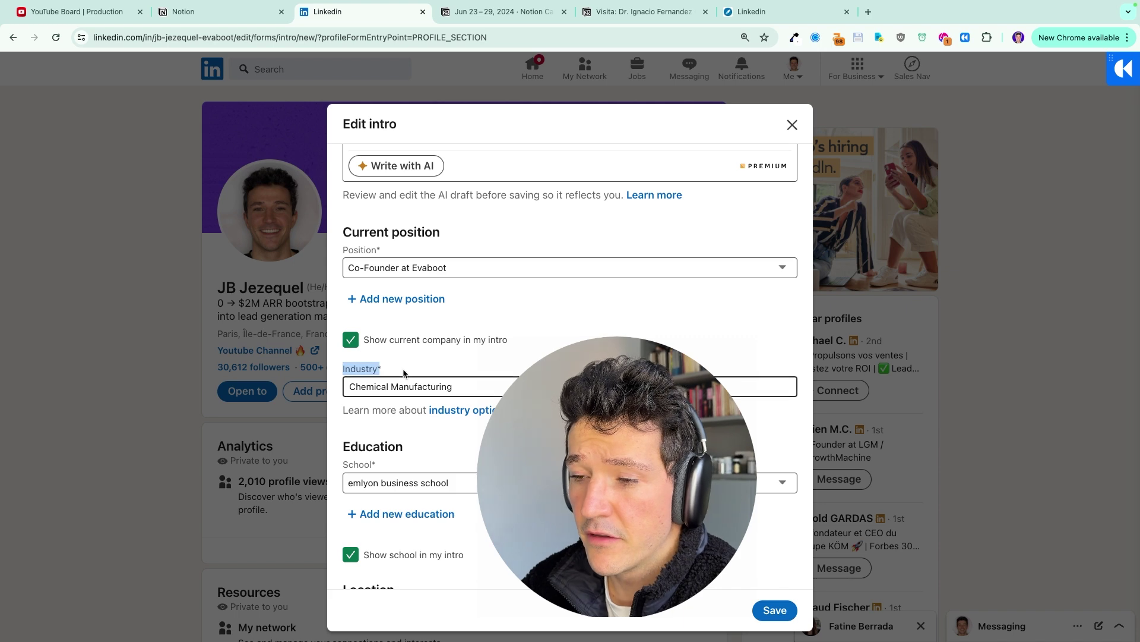
pyautogui.scroll(-2, 443, 374)
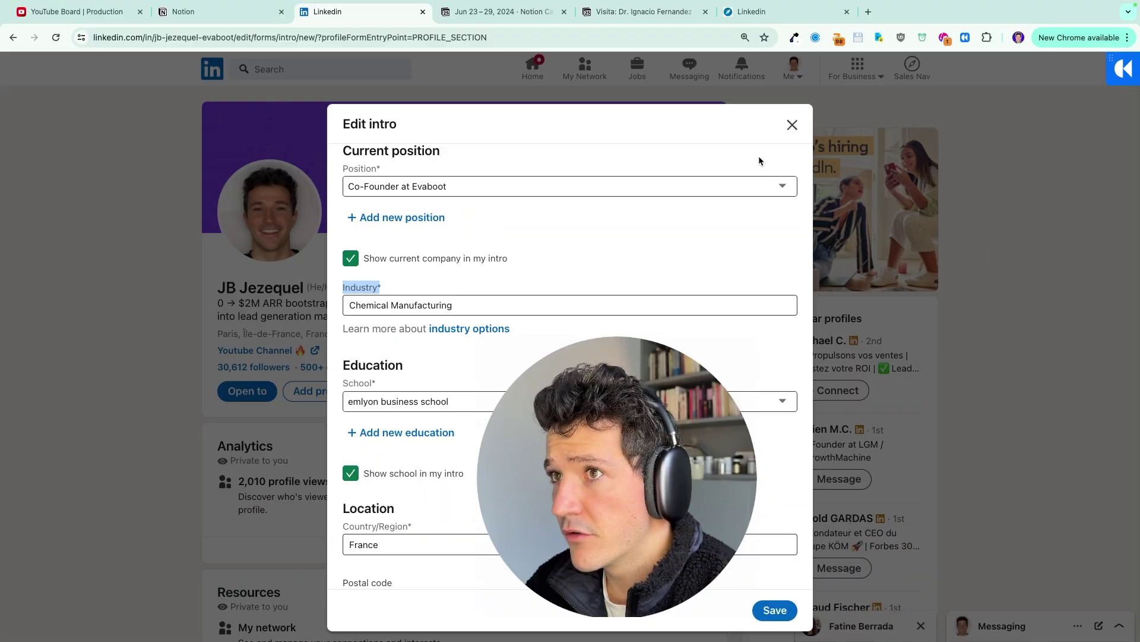
pyautogui.click(792, 124)
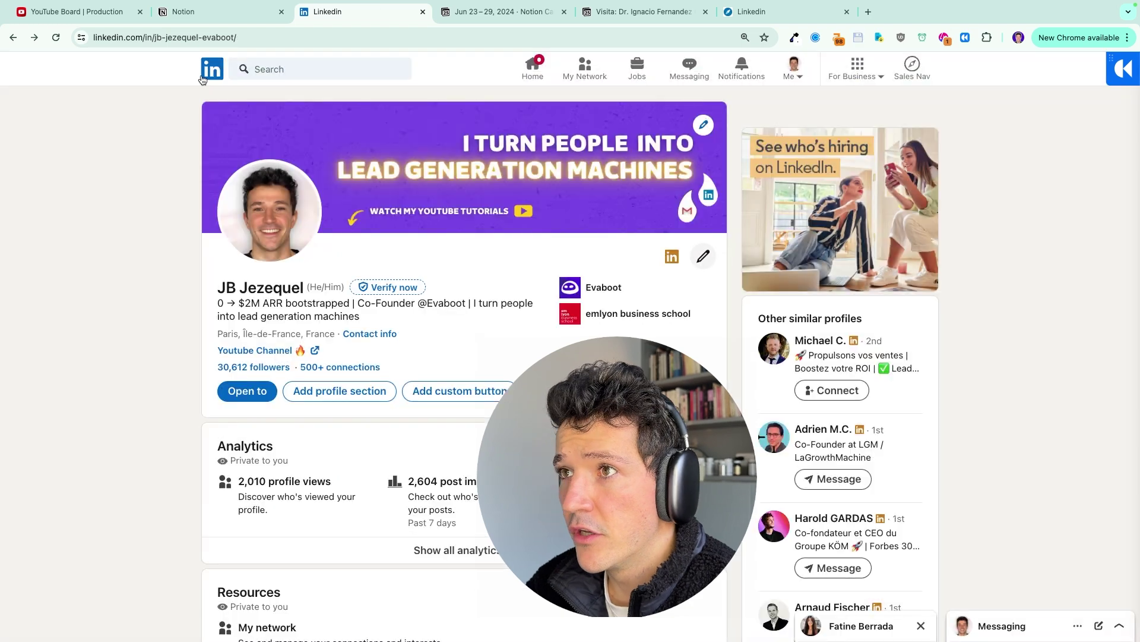
pyautogui.click(14, 39)
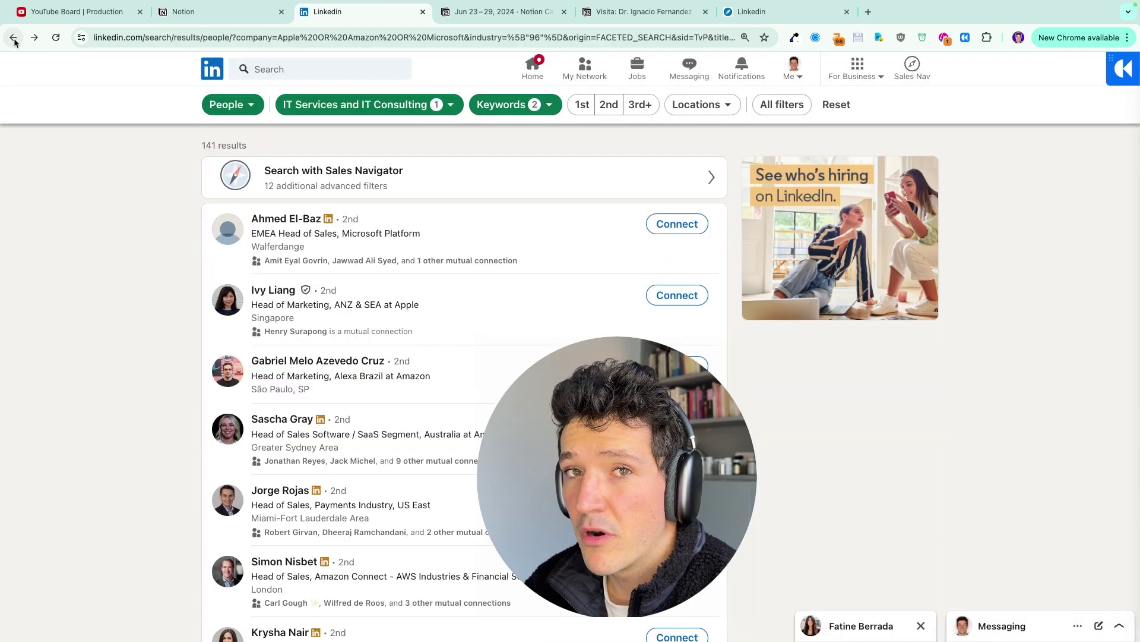
# Examine the keyword, service, language, school and past company filters available for the people search
pyautogui.click(515, 104)
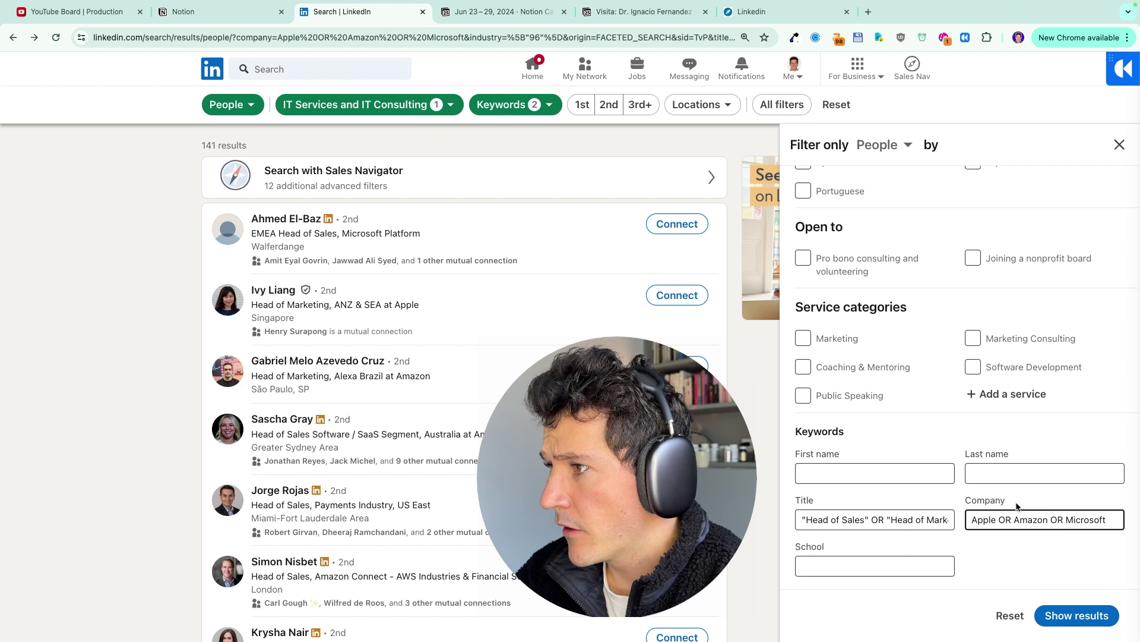
pyautogui.scroll(3, 966, 452)
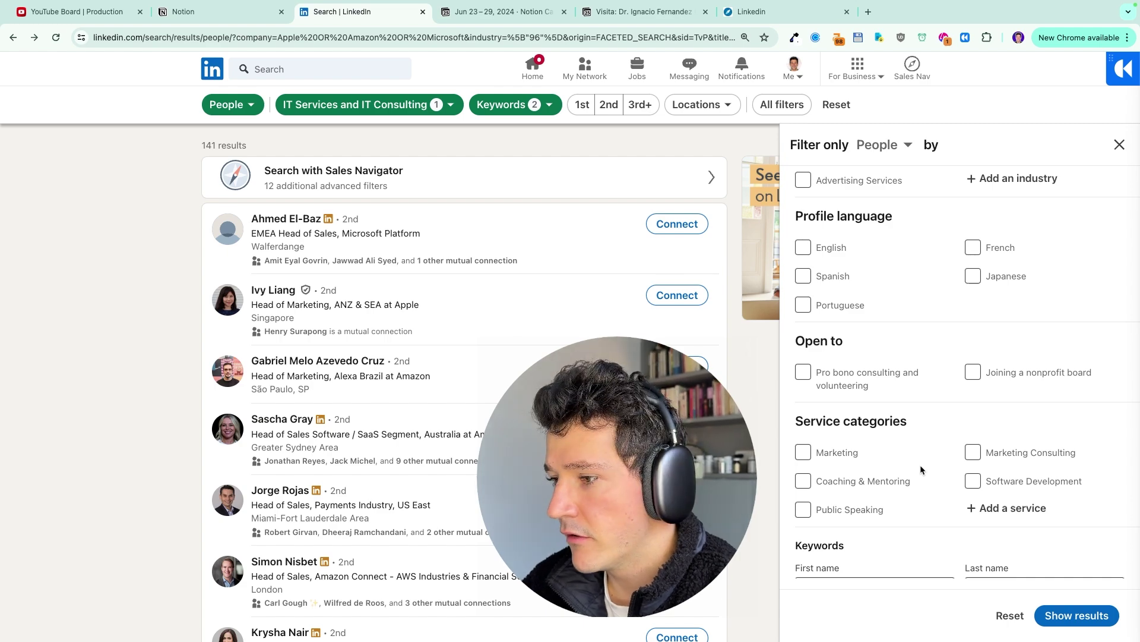
pyautogui.scroll(5, 922, 458)
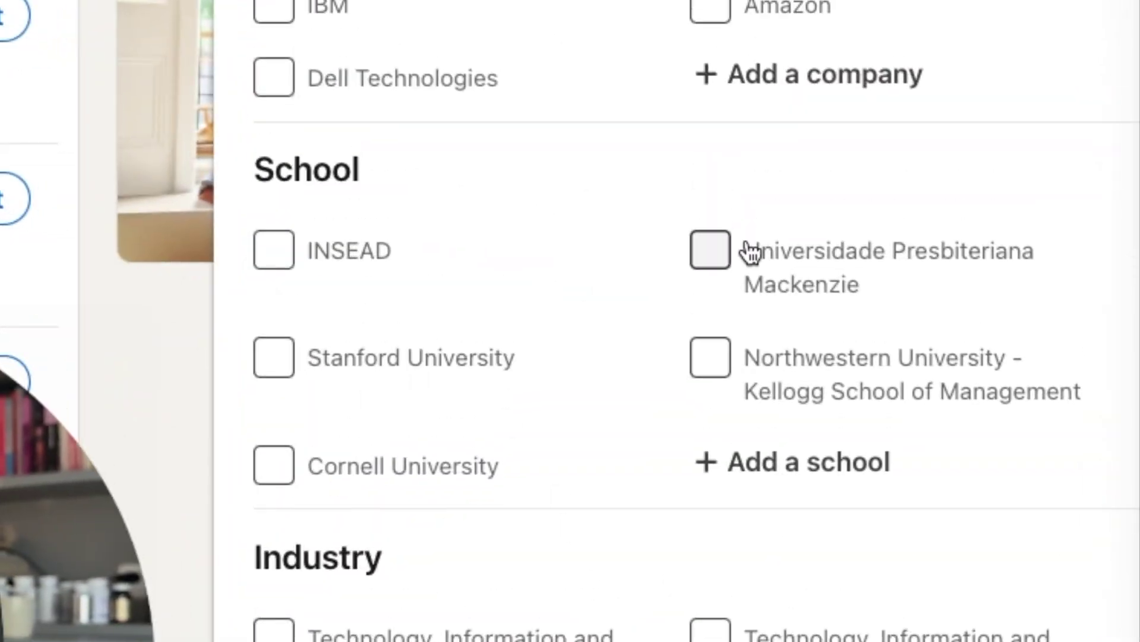
pyautogui.scroll(1, 590, 345)
pyautogui.scroll(10, 587, 337)
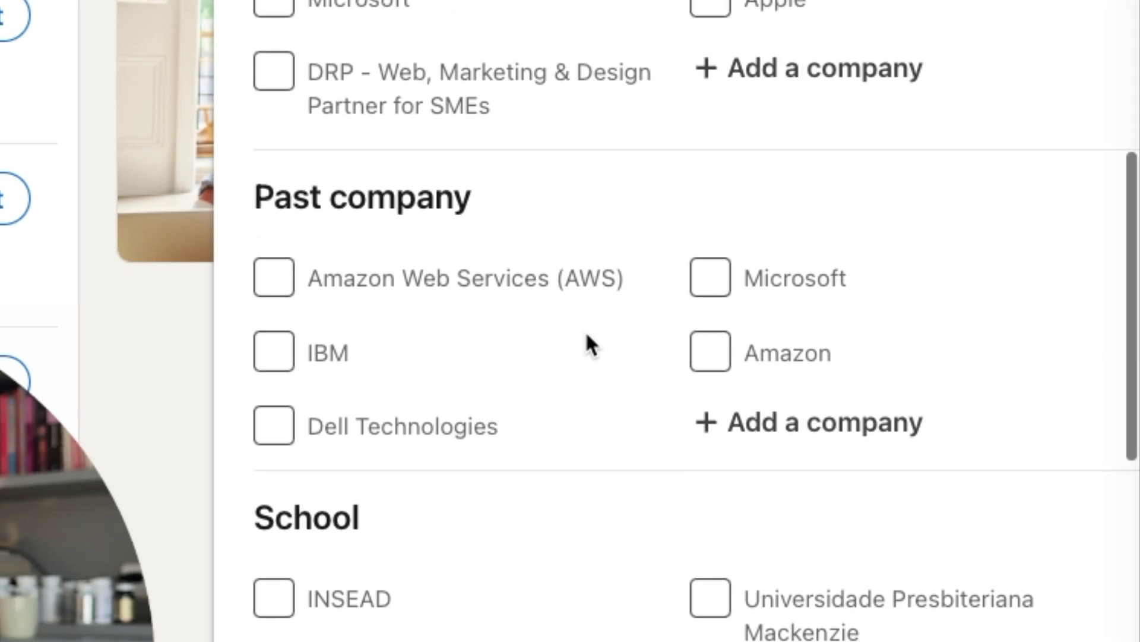
pyautogui.scroll(-3, 535, 344)
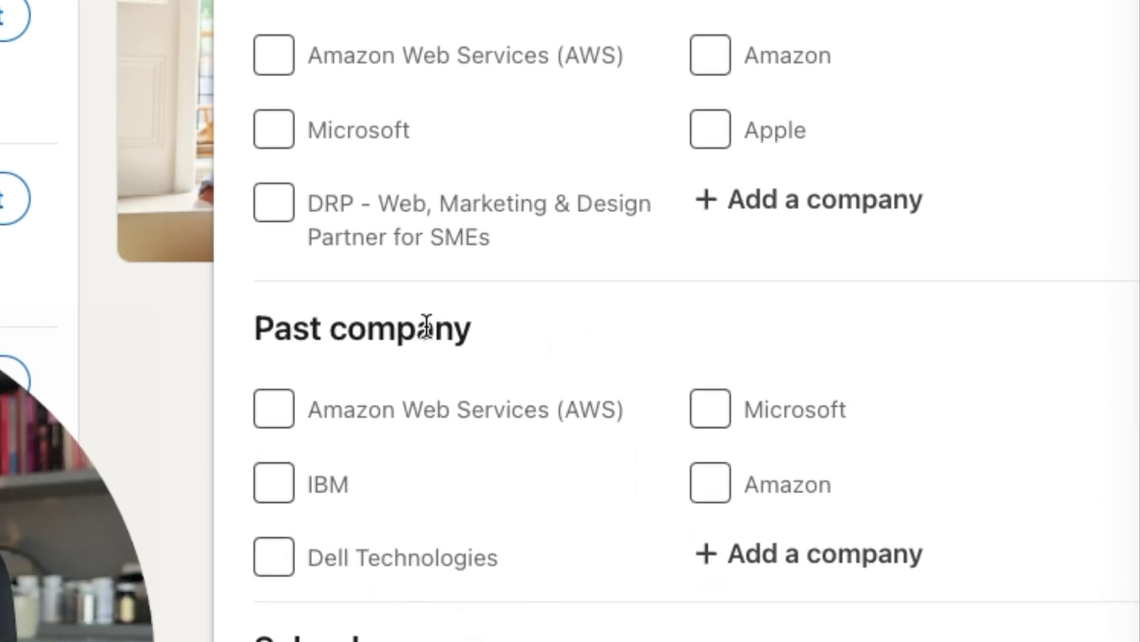
# Try the United States location filter for the people search and clear it again
pyautogui.scroll(10, 416, 332)
pyautogui.click(273, 250)
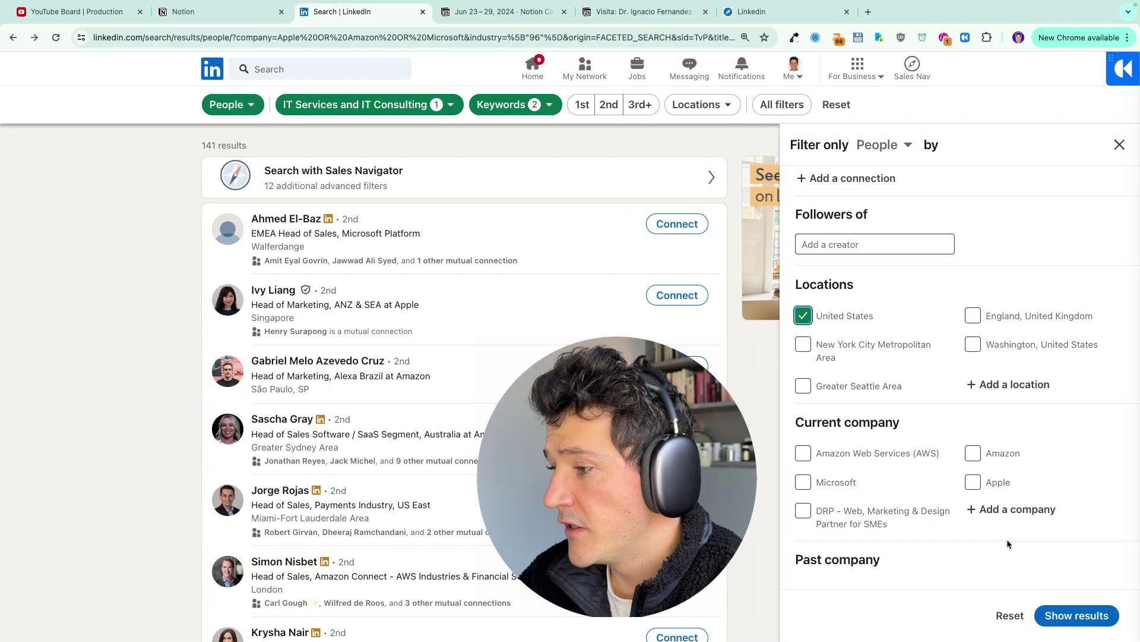
pyautogui.click(803, 316)
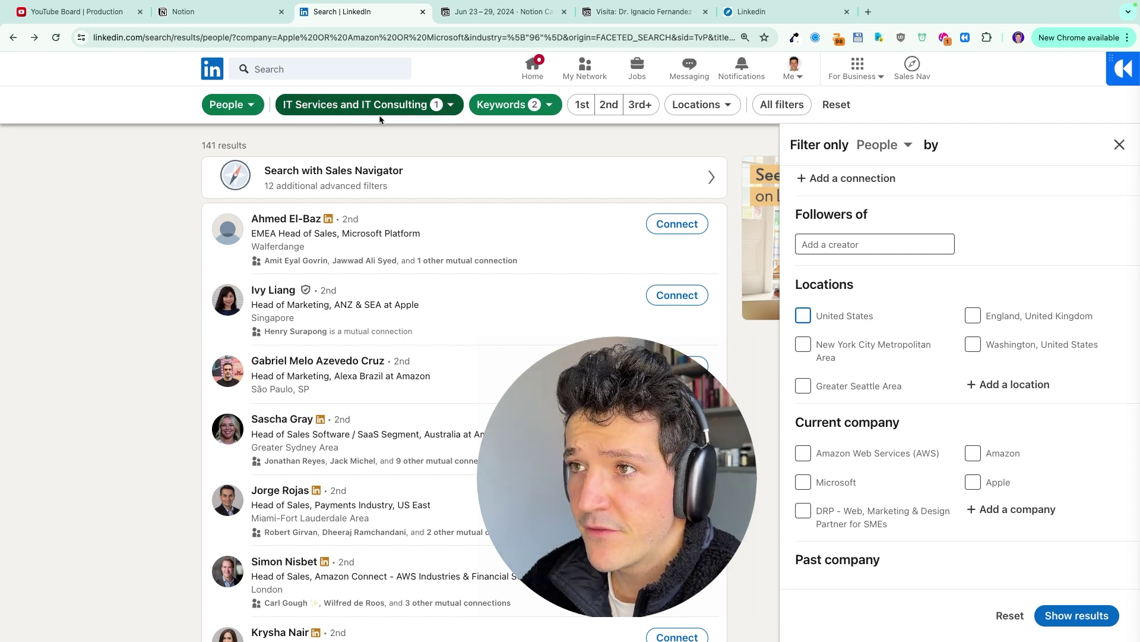
pyautogui.click(803, 315)
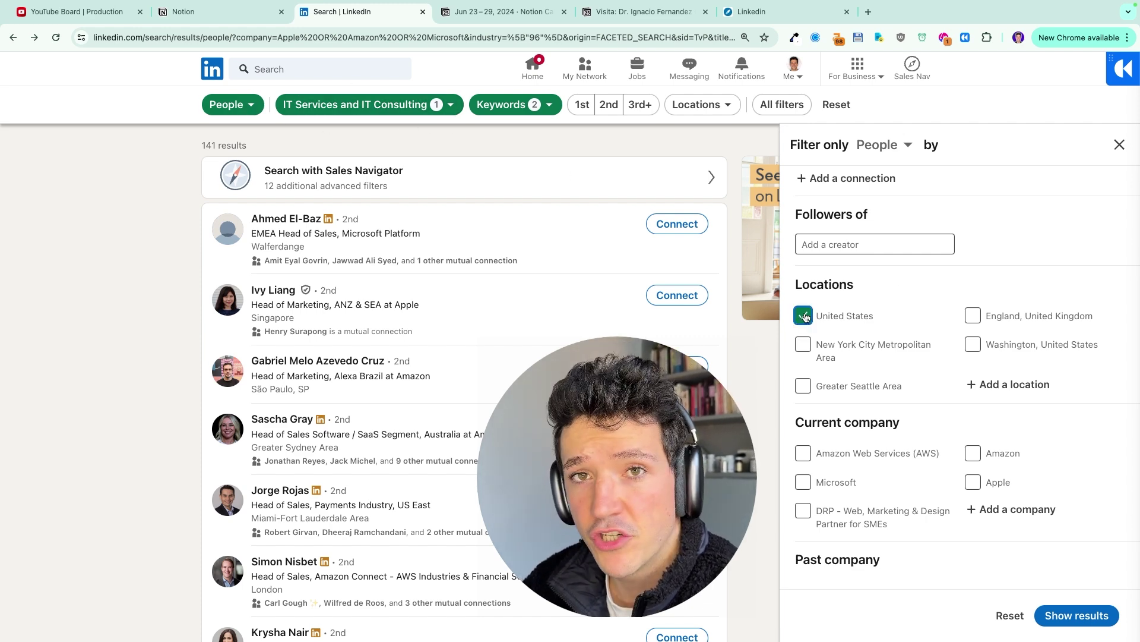
pyautogui.click(803, 315)
# Check the title and company keywords once more and close the filters without applying changes
pyautogui.scroll(-10, 889, 433)
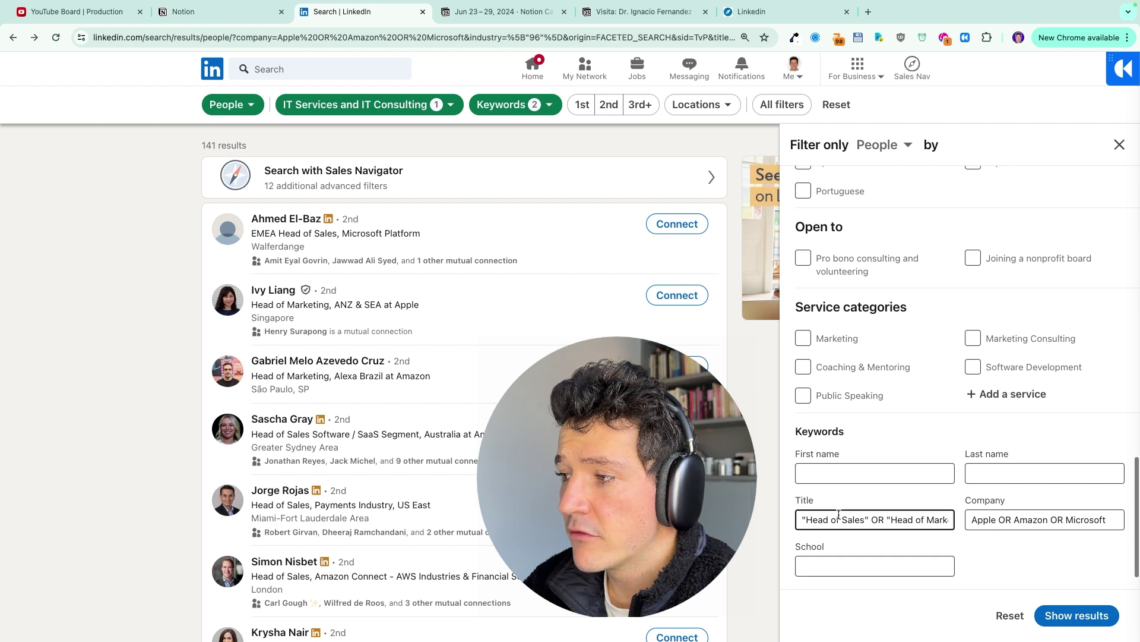
pyautogui.click(1033, 527)
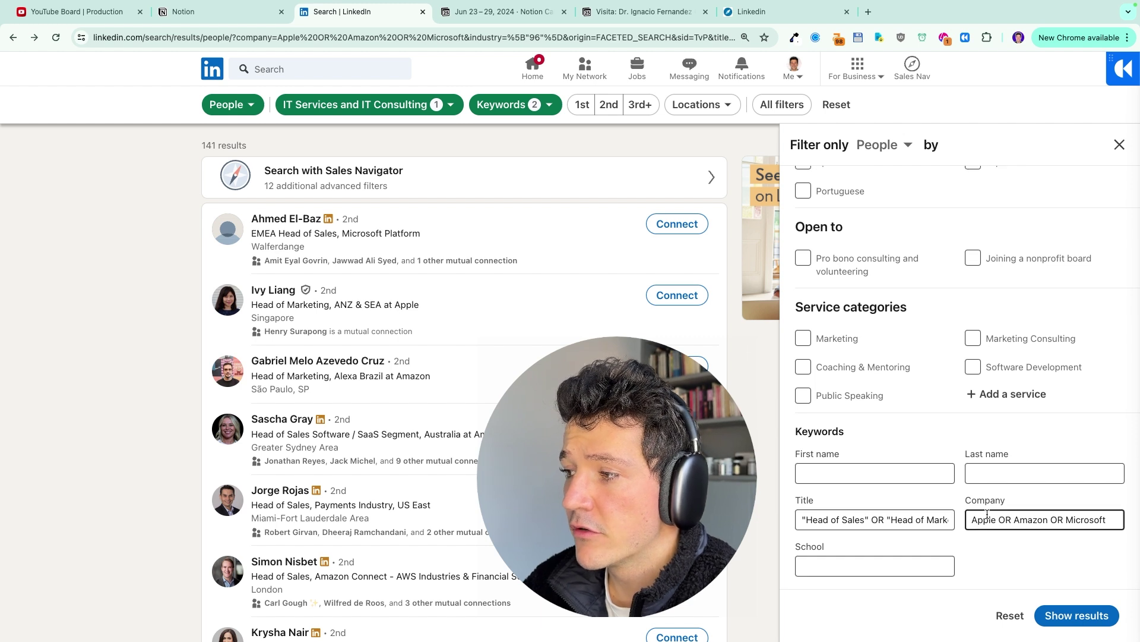
pyautogui.click(1119, 147)
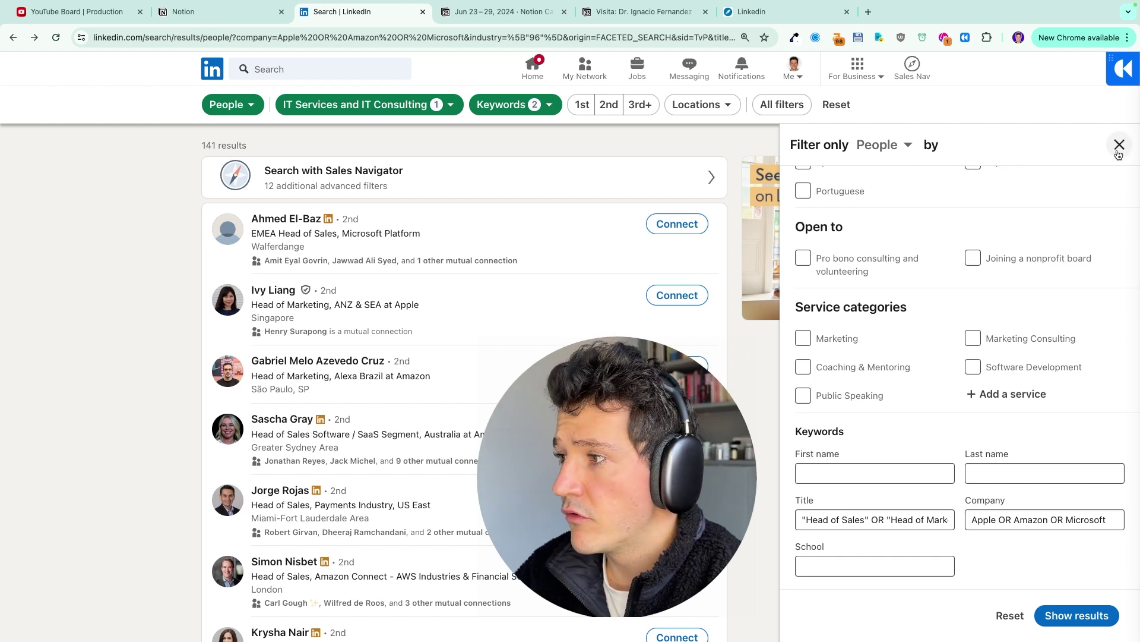
# Close the filters and look through the first page of people search results
pyautogui.click(1118, 147)
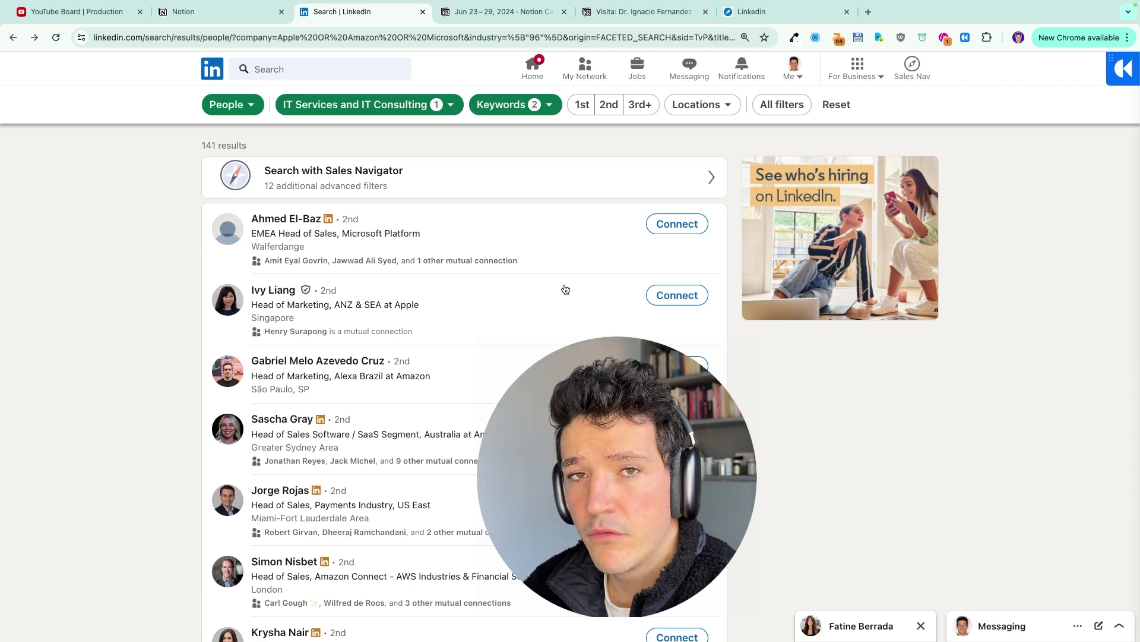
pyautogui.scroll(-15, 565, 289)
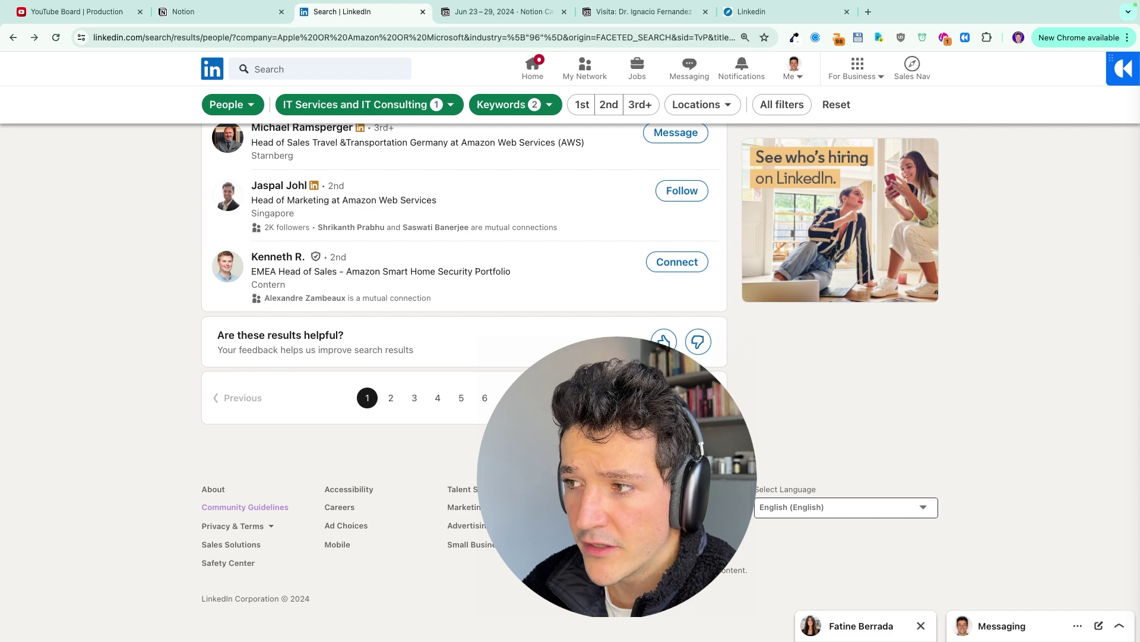
pyautogui.scroll(15, 526, 313)
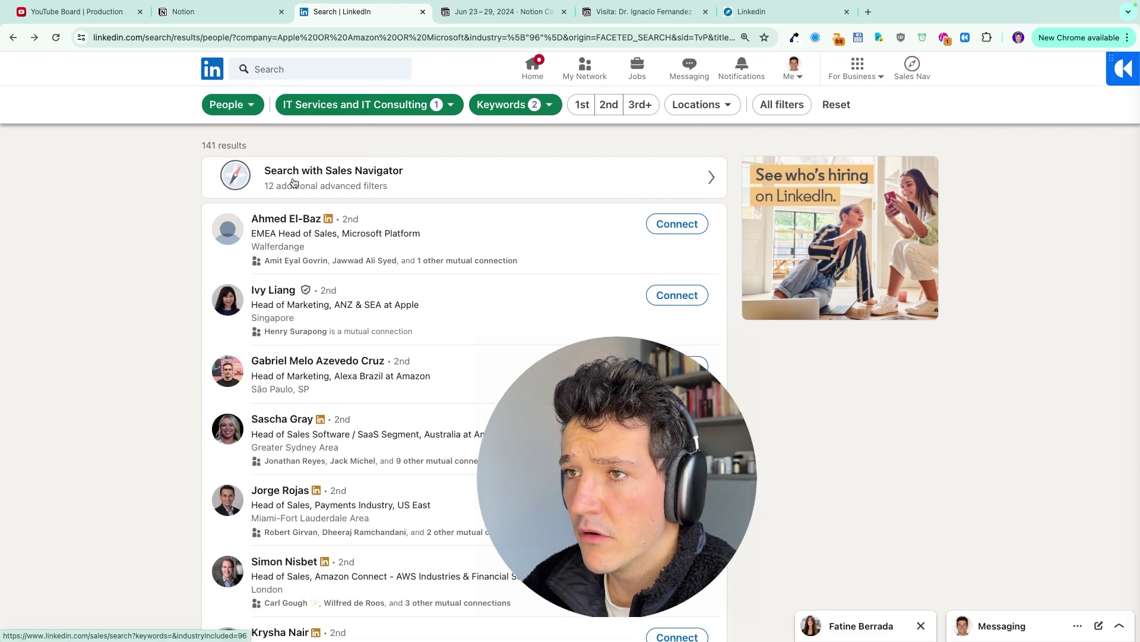
# Remove the company keywords from the people search, keeping the title keywords, and look through the broader results
pyautogui.click(507, 117)
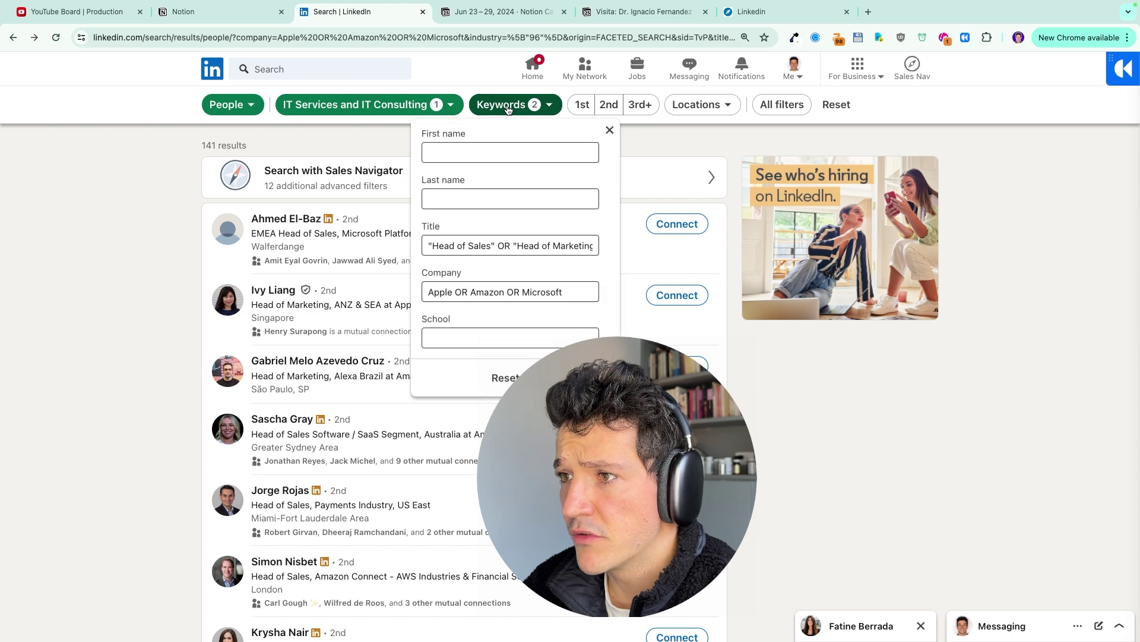
pyautogui.tripleClick(535, 291)
pyautogui.press('BackSpace')
pyautogui.press('Return')
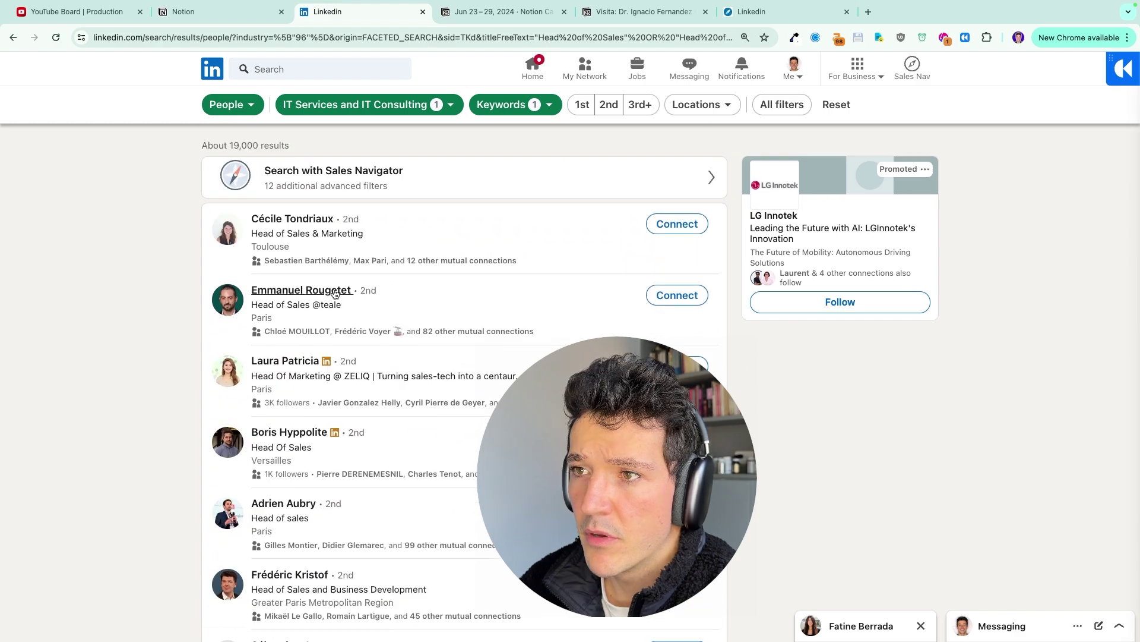
pyautogui.scroll(-6, 334, 293)
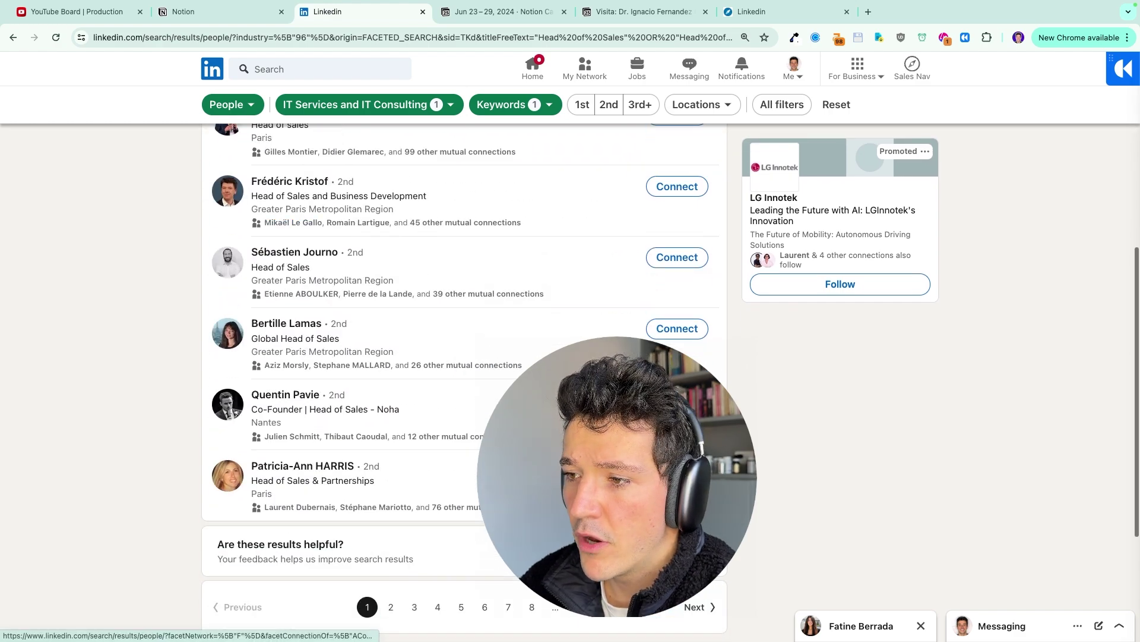
pyautogui.scroll(5, 479, 202)
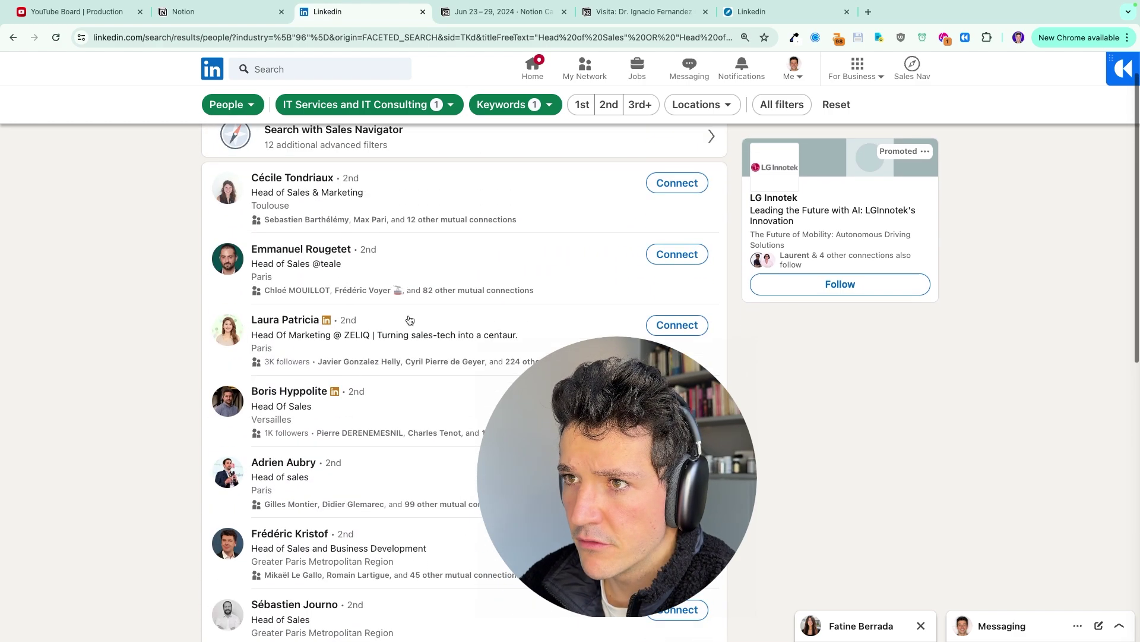
pyautogui.scroll(-10, 480, 201)
pyautogui.click(390, 327)
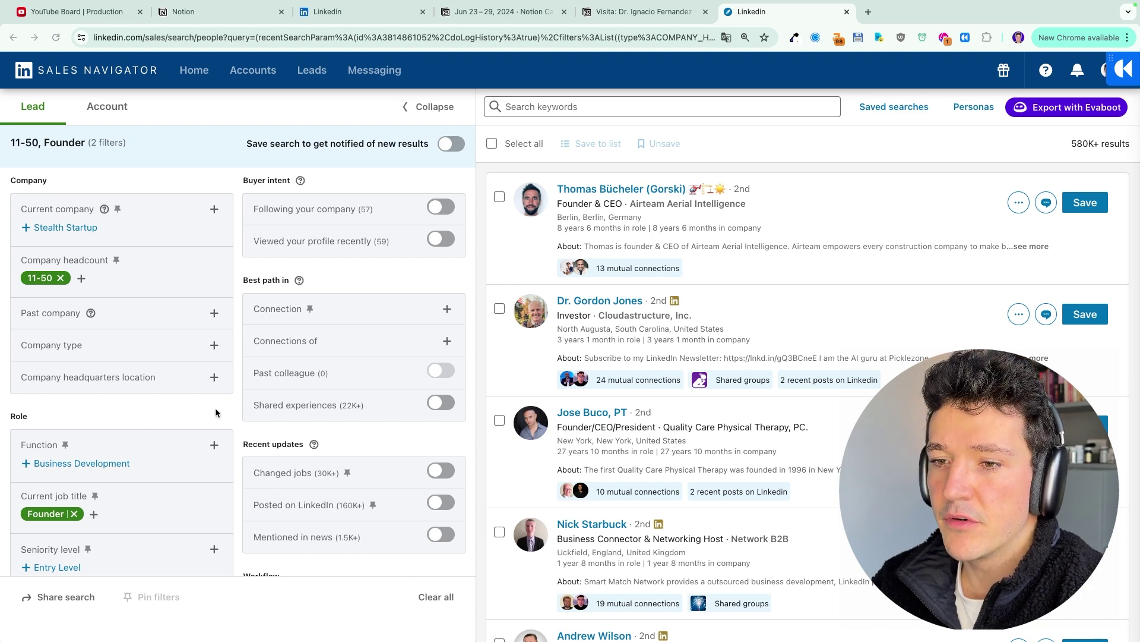
# Examine the company, role and personal filters available for the lead search in Sales Navigator
pyautogui.scroll(-3, 230, 467)
pyautogui.scroll(-4, 215, 411)
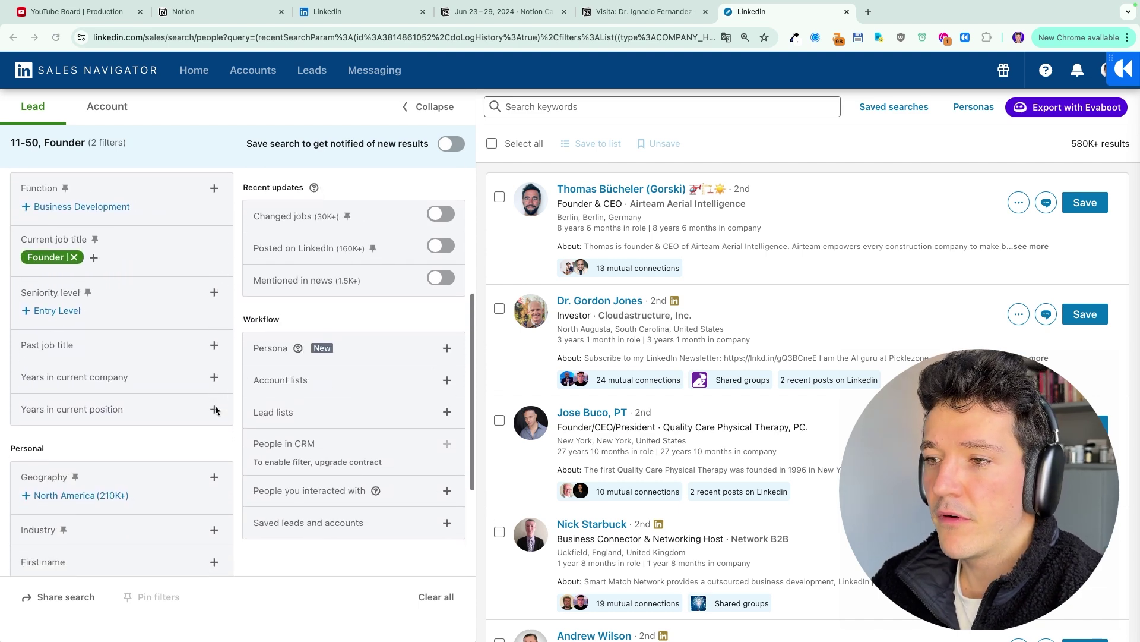
pyautogui.scroll(7, 216, 410)
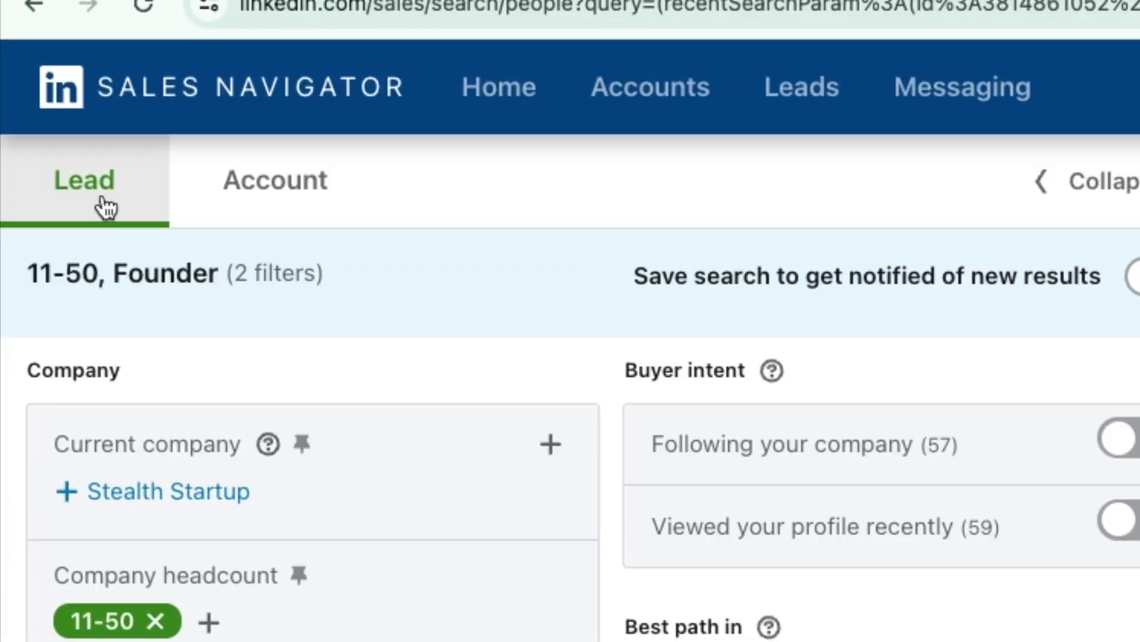
# Open the account search filters from the Sales Navigator home page and look at the annual revenue options
pyautogui.click(257, 203)
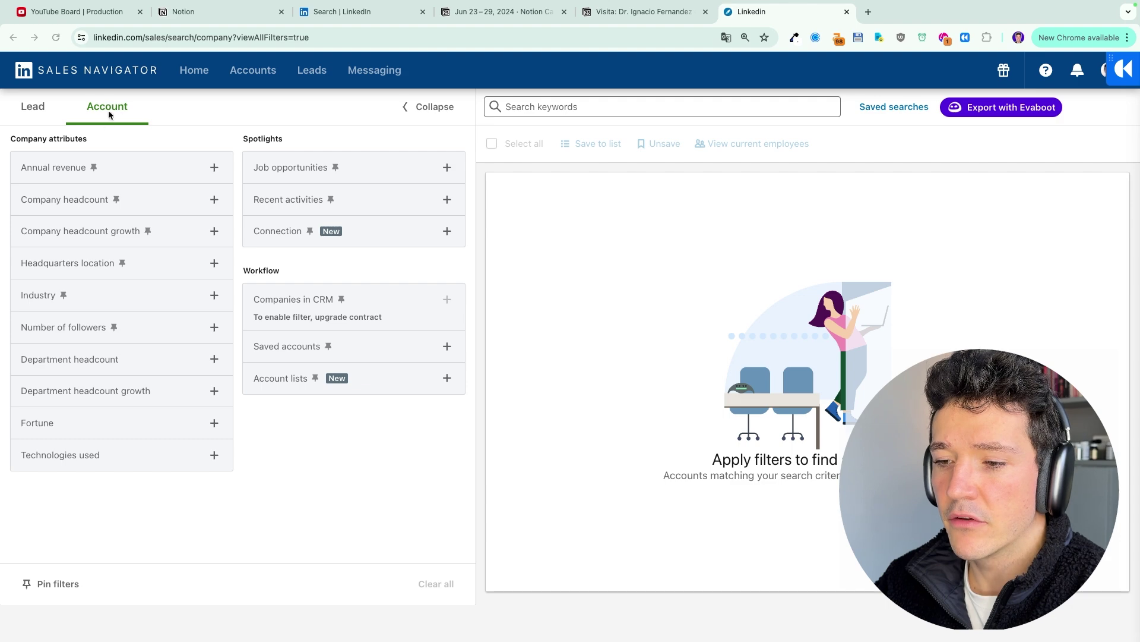
pyautogui.click(121, 72)
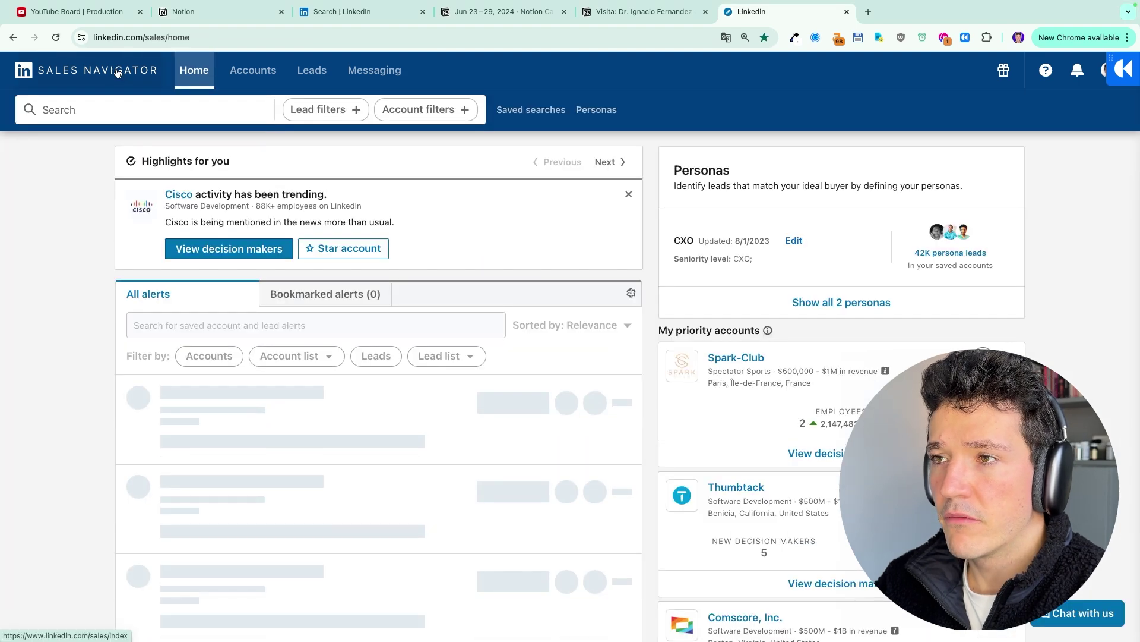
pyautogui.click(422, 115)
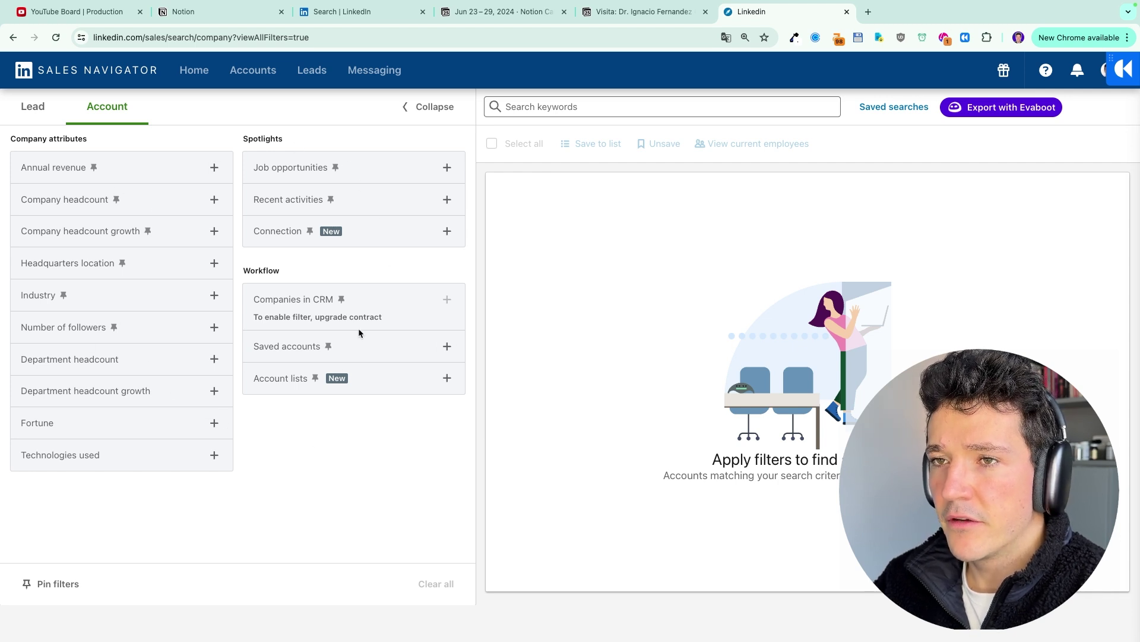
pyautogui.click(179, 173)
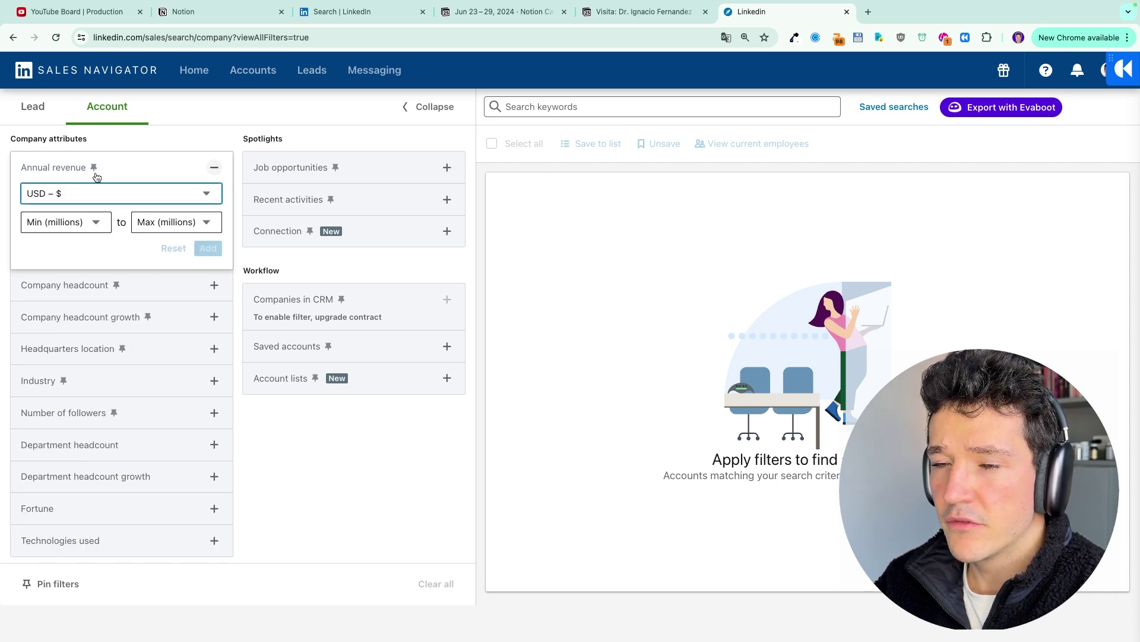
pyautogui.click(218, 172)
# Filter the accounts by a company headcount of 11-50
pyautogui.click(158, 202)
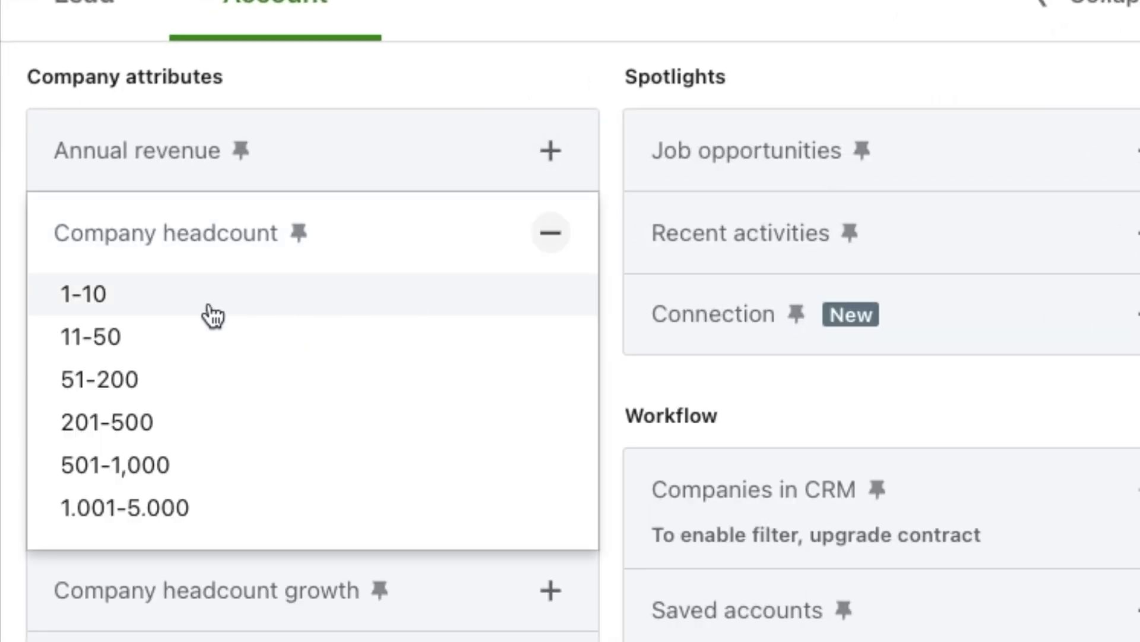
pyautogui.click(181, 335)
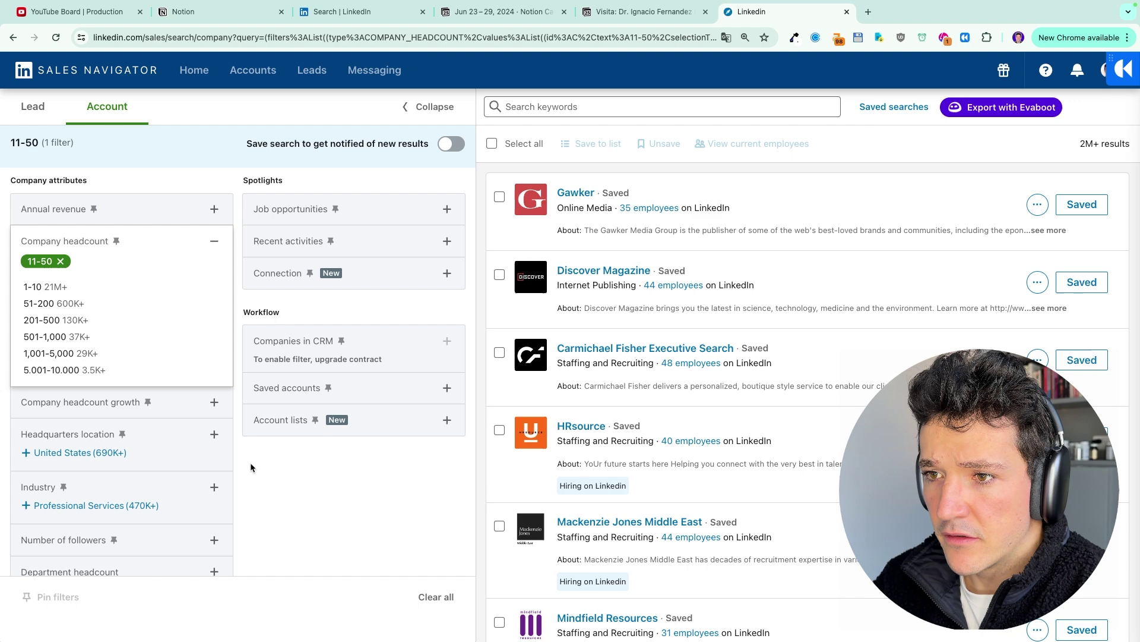
pyautogui.click(251, 465)
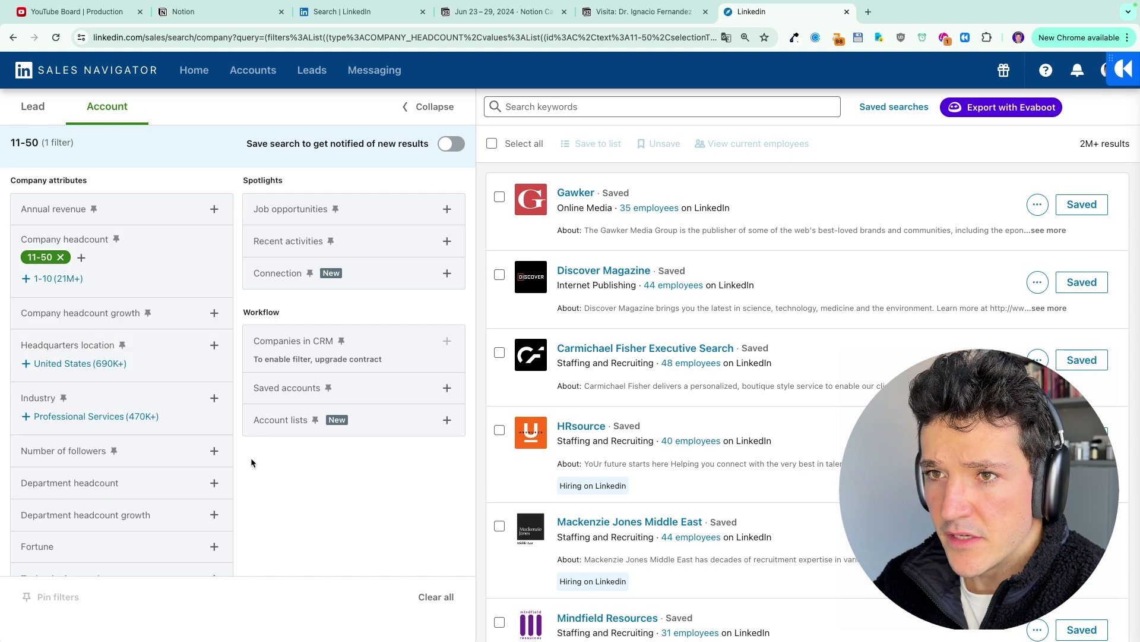
# Add a company headcount growth filter of 10% to 20% to the account search
pyautogui.click(89, 314)
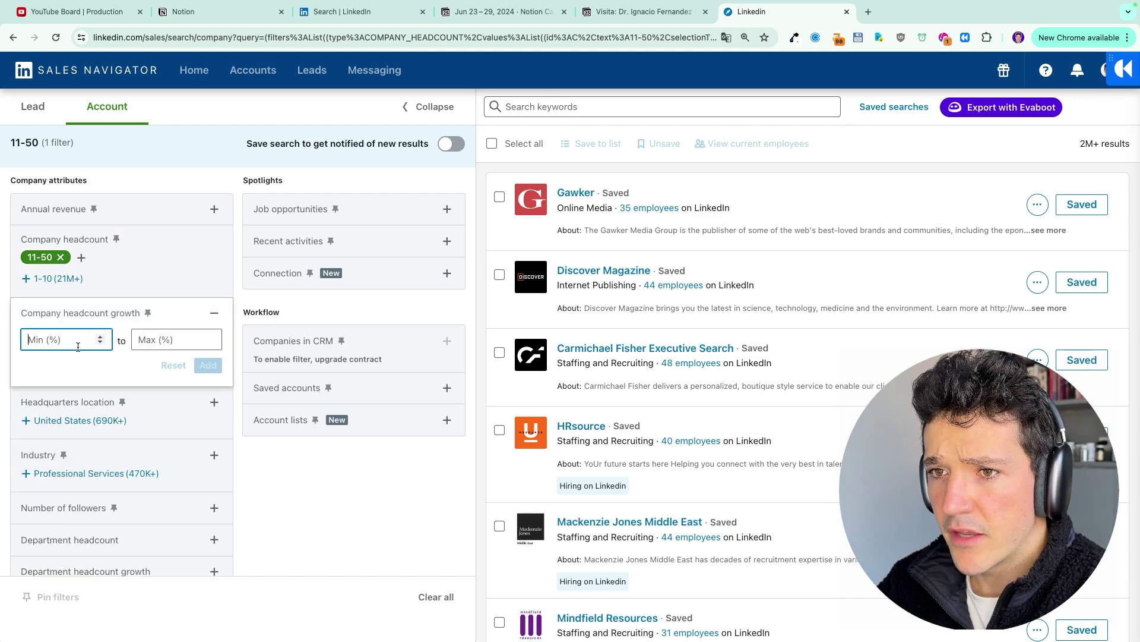
pyautogui.write('10')
pyautogui.click(155, 338)
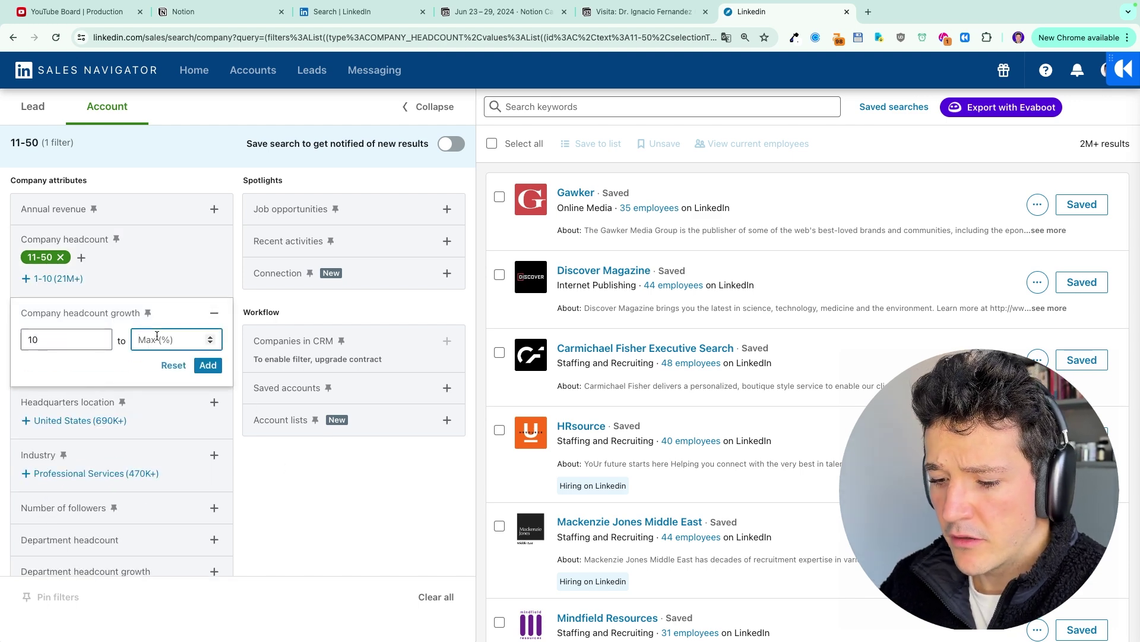
pyautogui.write('20')
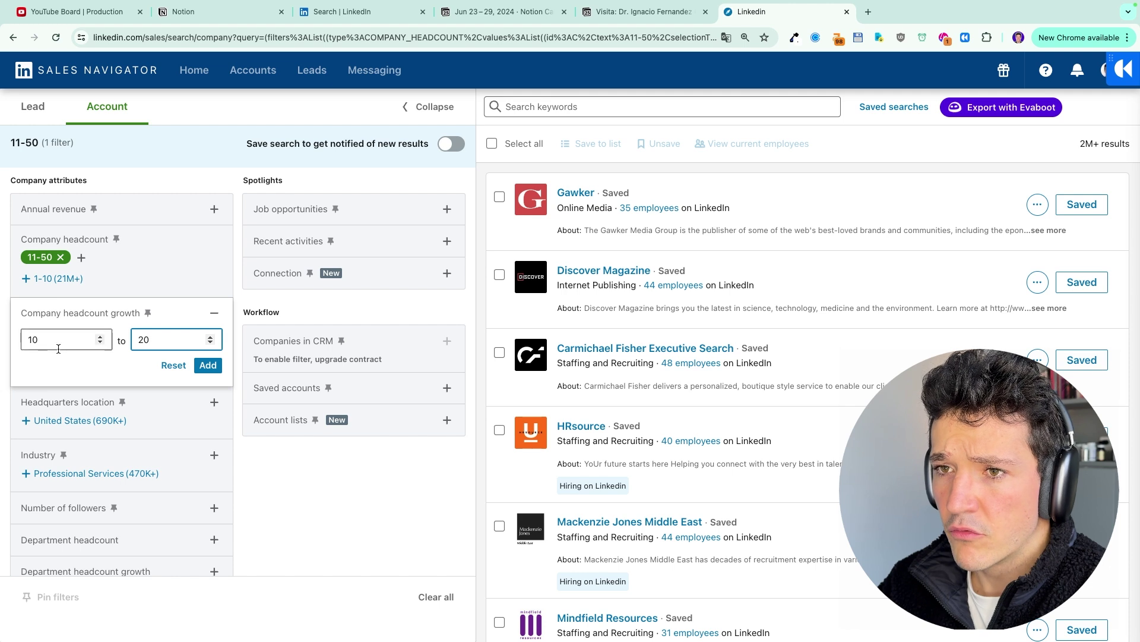
pyautogui.click(208, 365)
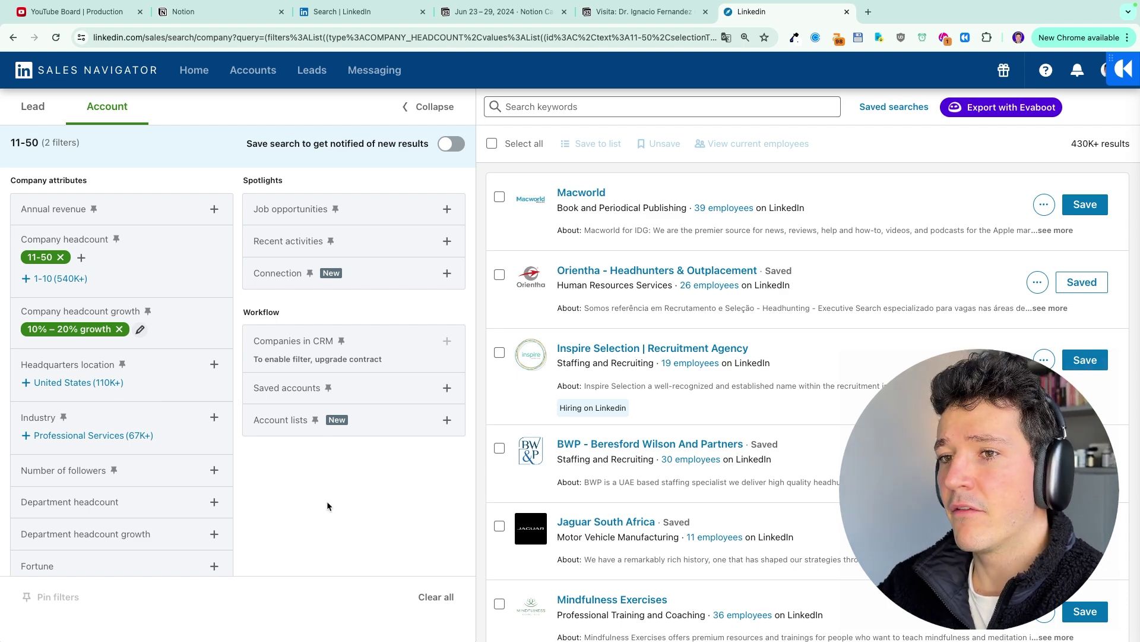
# Limit the accounts to companies with their headquarters location in the United States
pyautogui.scroll(-1, 319, 506)
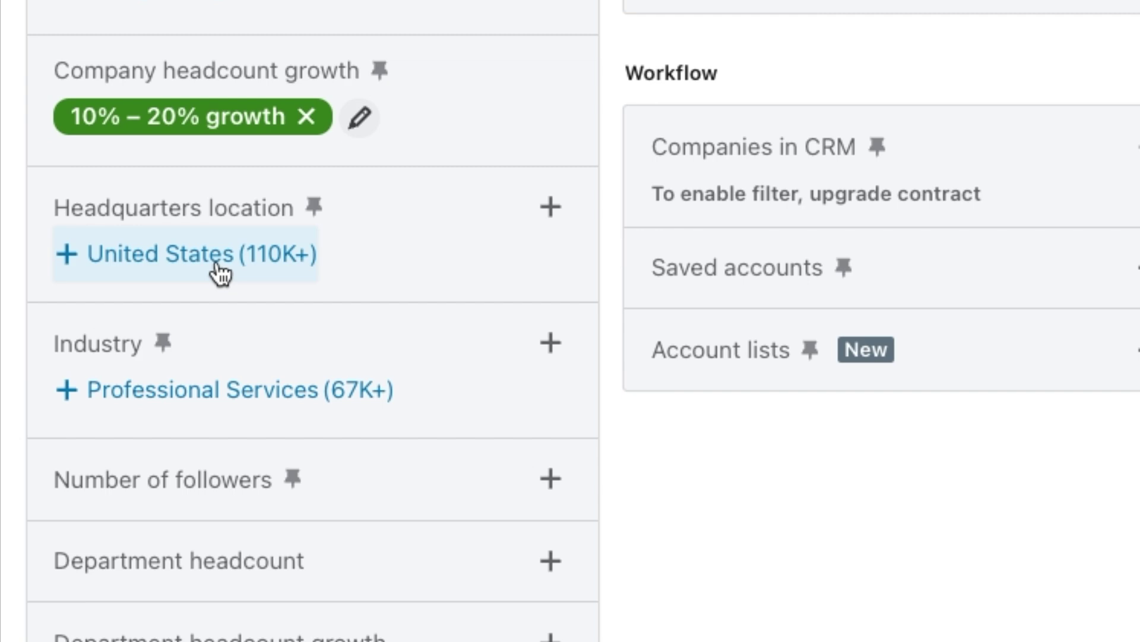
pyautogui.click(85, 354)
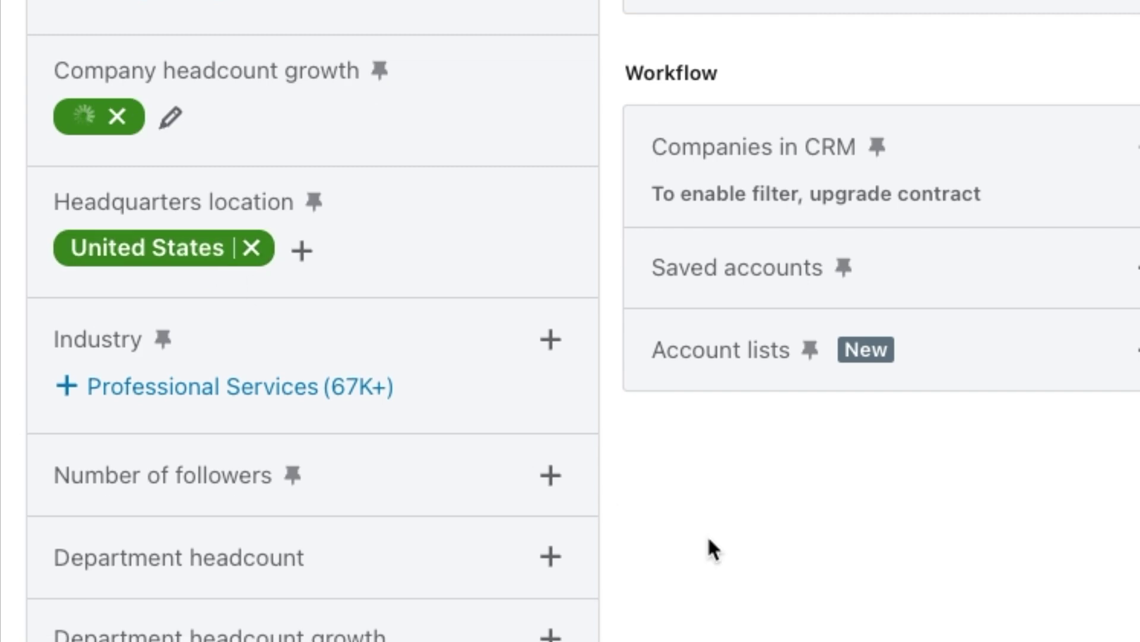
pyautogui.scroll(-1, 814, 596)
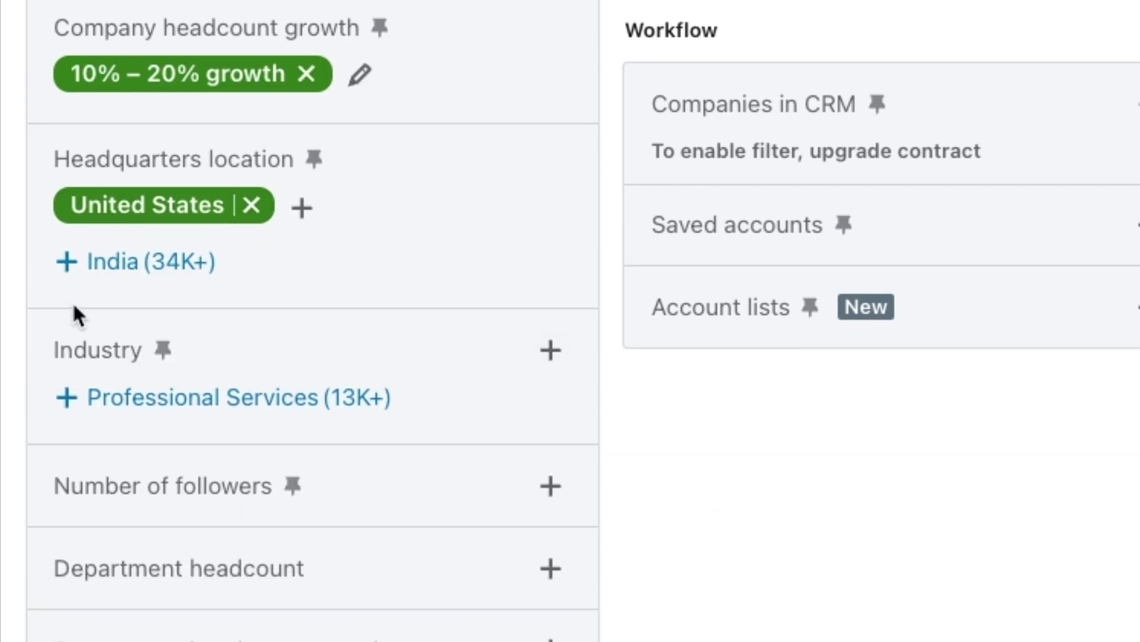
pyautogui.scroll(-1, 208, 380)
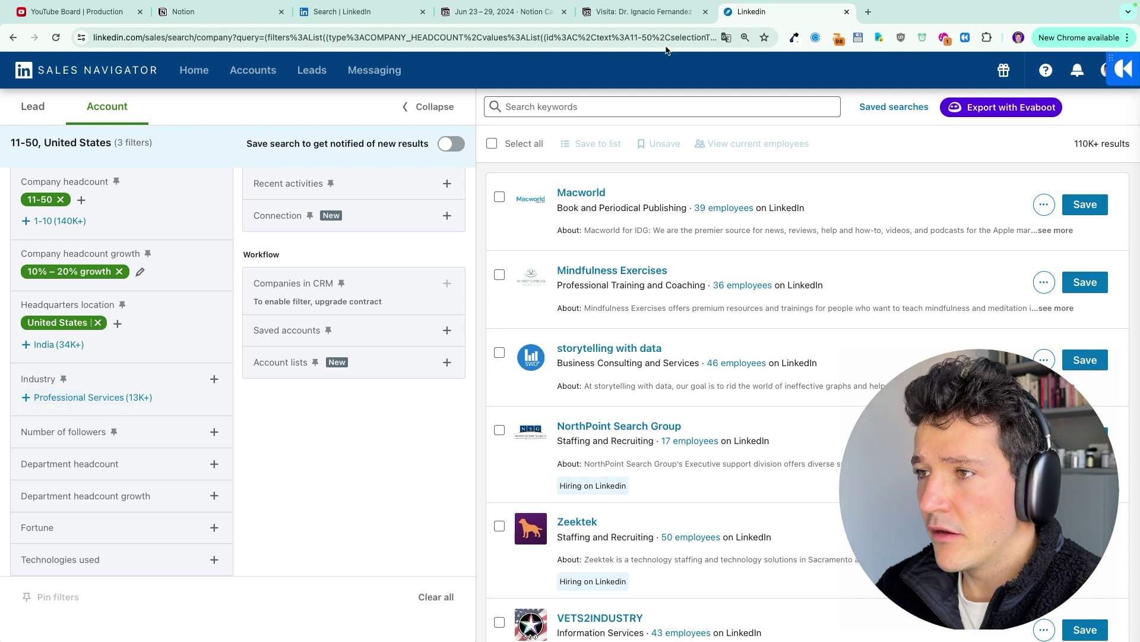
# Open the Macworld account page in a new tab, check its industry and return to the account search
pyautogui.rightClick(607, 194)
pyautogui.click(629, 203)
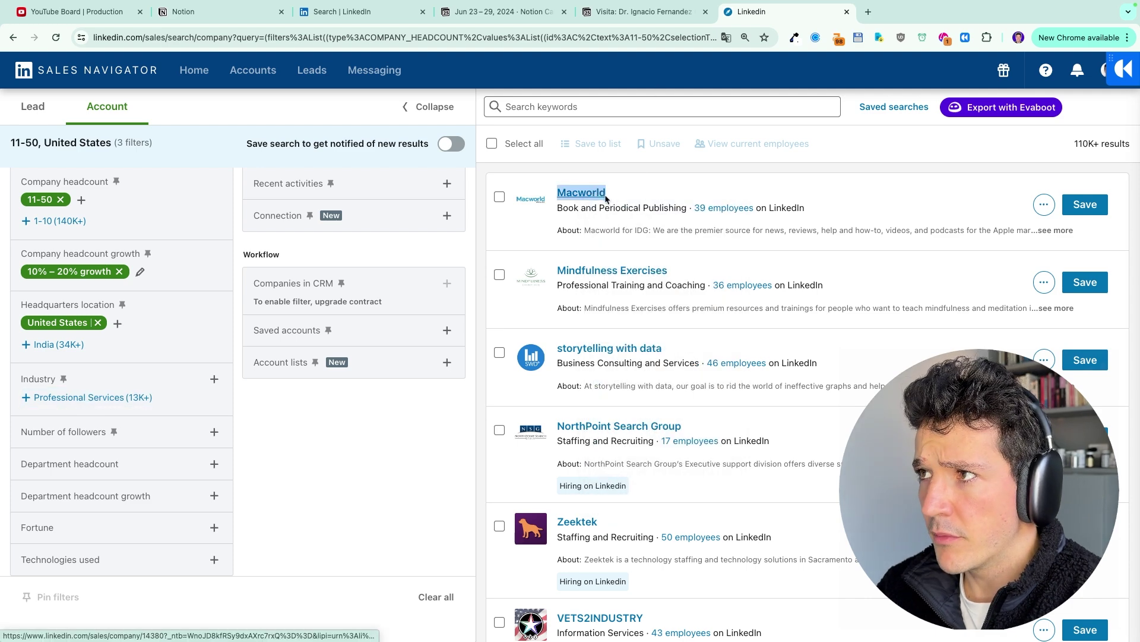
pyautogui.hotkey('ctrl', 'Tab')
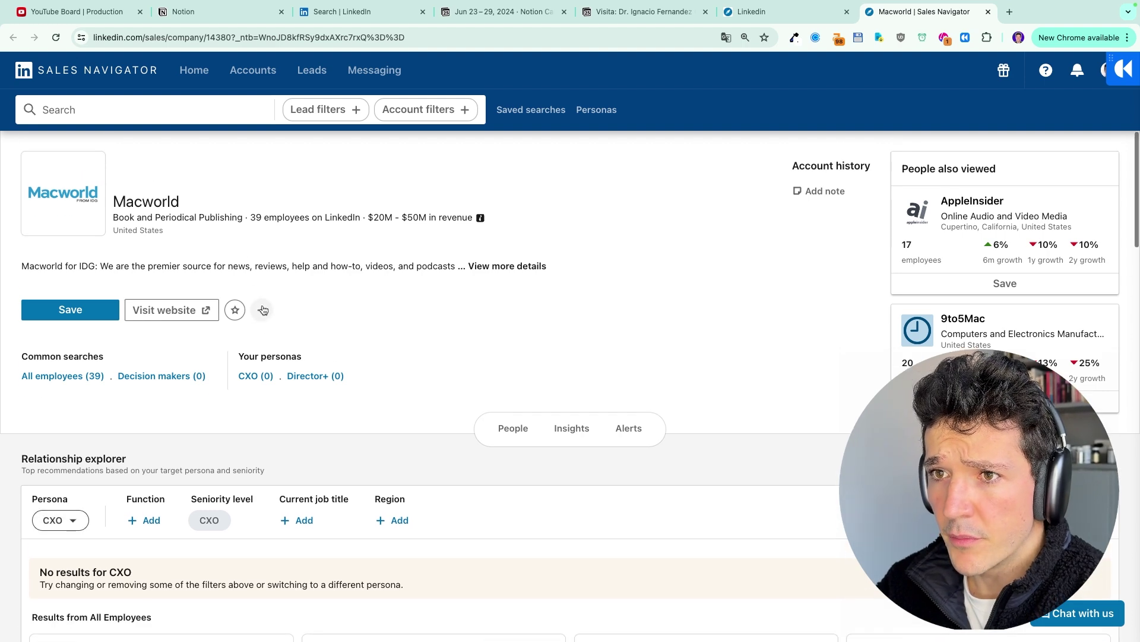
pyautogui.moveTo(113, 218); pyautogui.dragTo(243, 217)
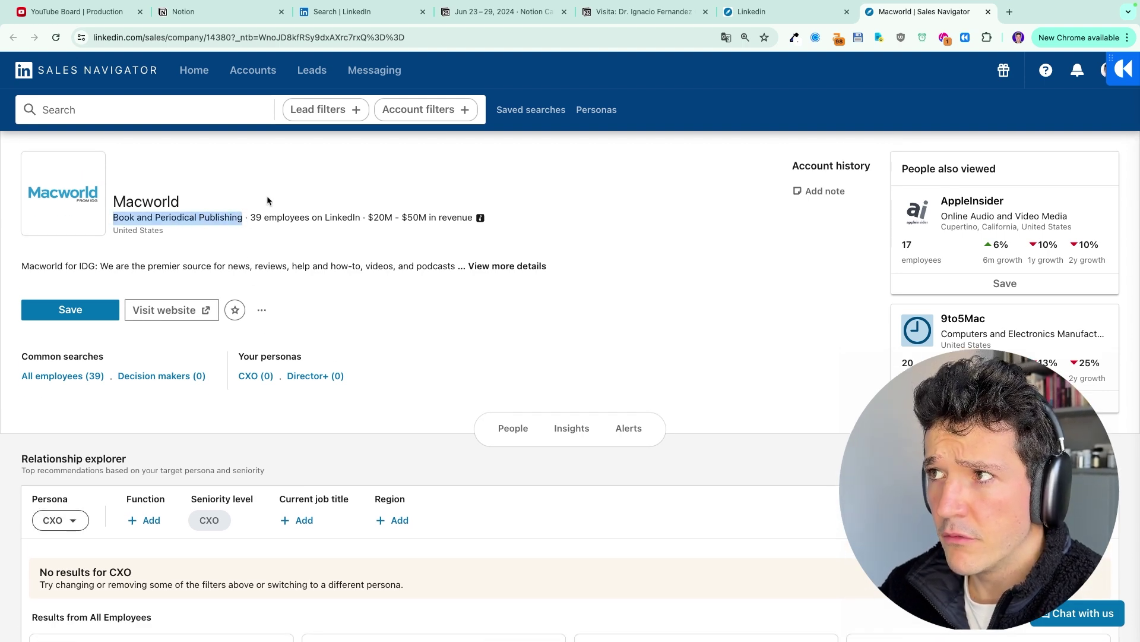
pyautogui.click(772, 12)
# Include Software Development as the industry for the account search
pyautogui.click(213, 380)
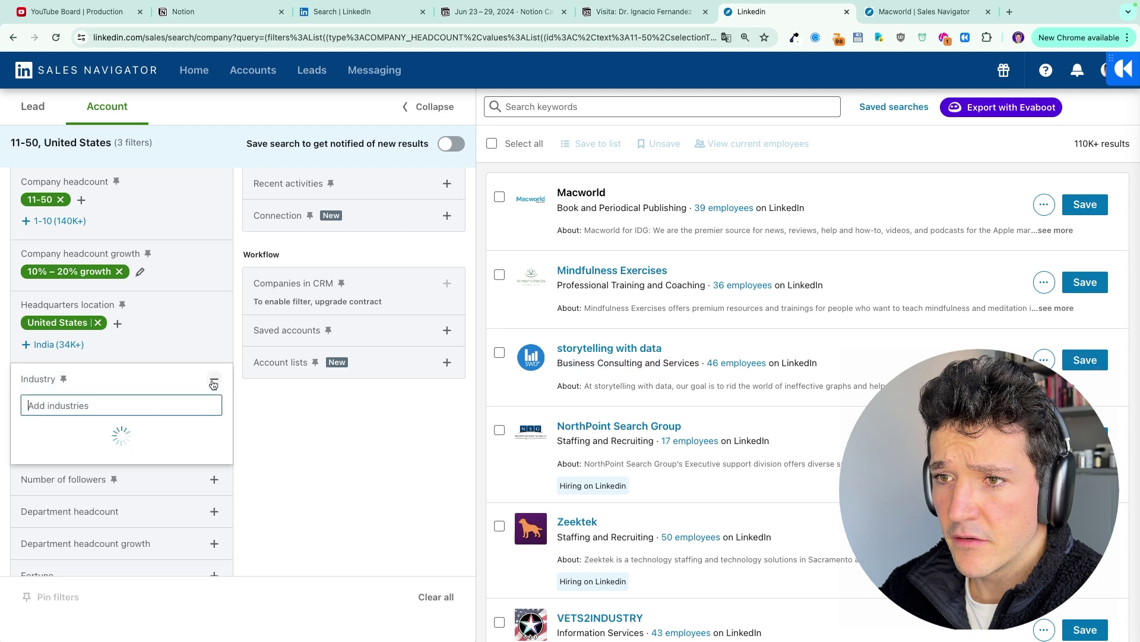
pyautogui.write('softwa')
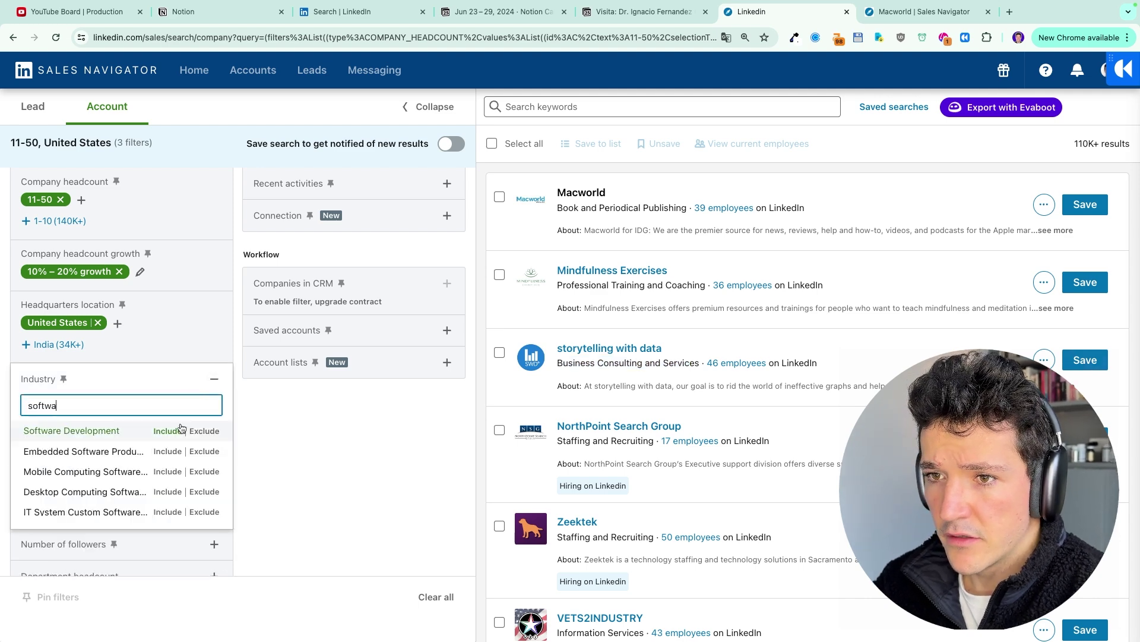
pyautogui.click(168, 431)
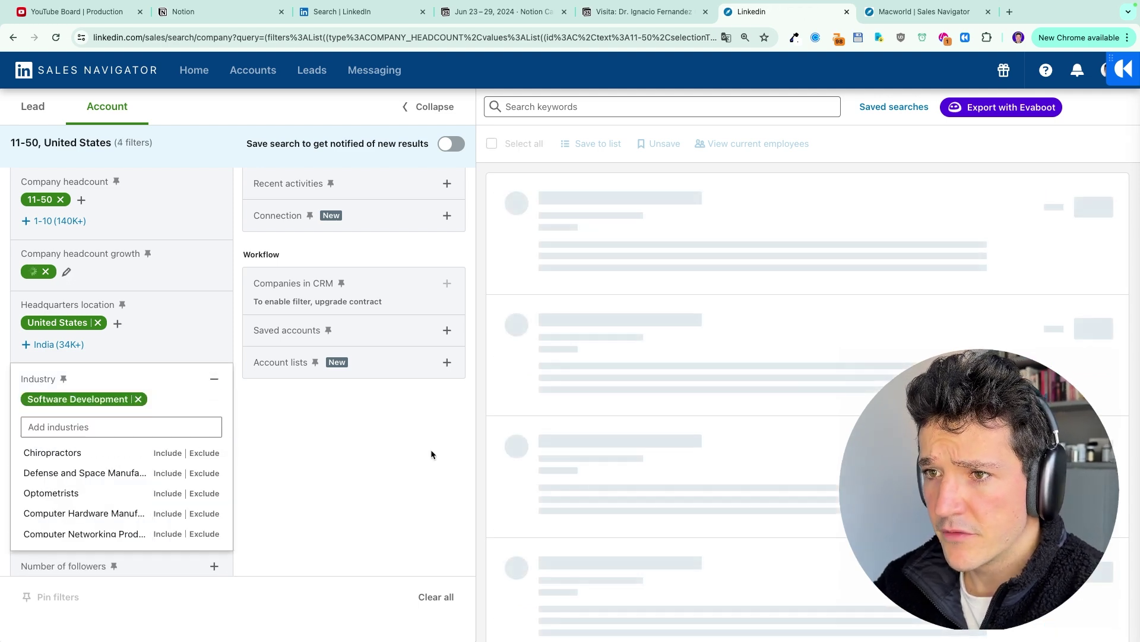
pyautogui.click(345, 451)
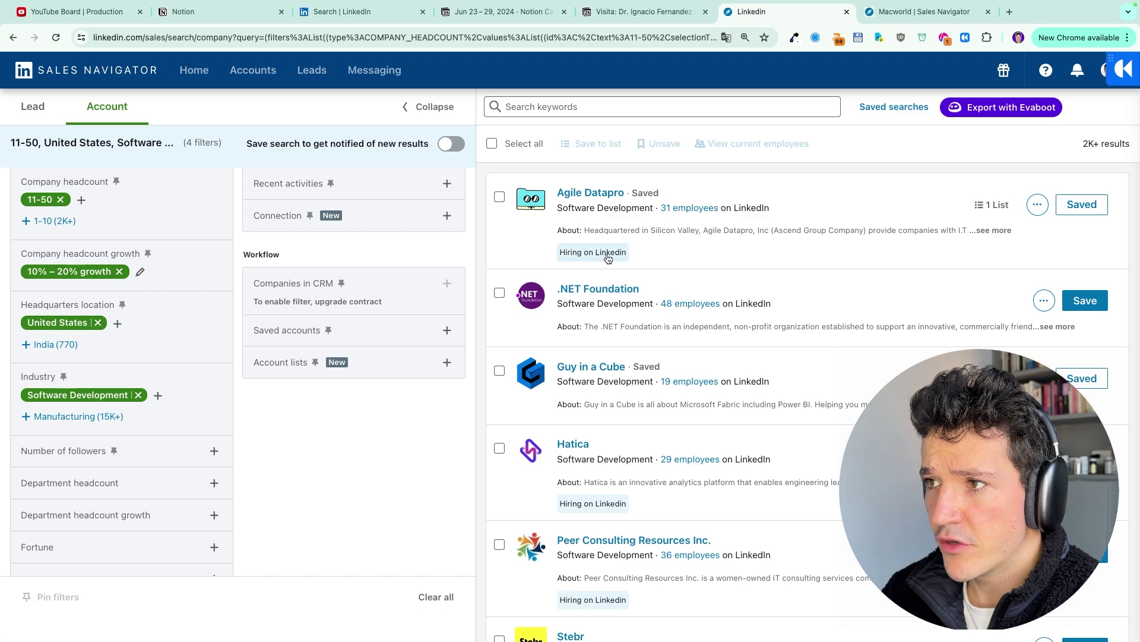
# Check the industry shown for Agile Datapro in the filtered account results
pyautogui.moveTo(560, 204); pyautogui.dragTo(652, 205)
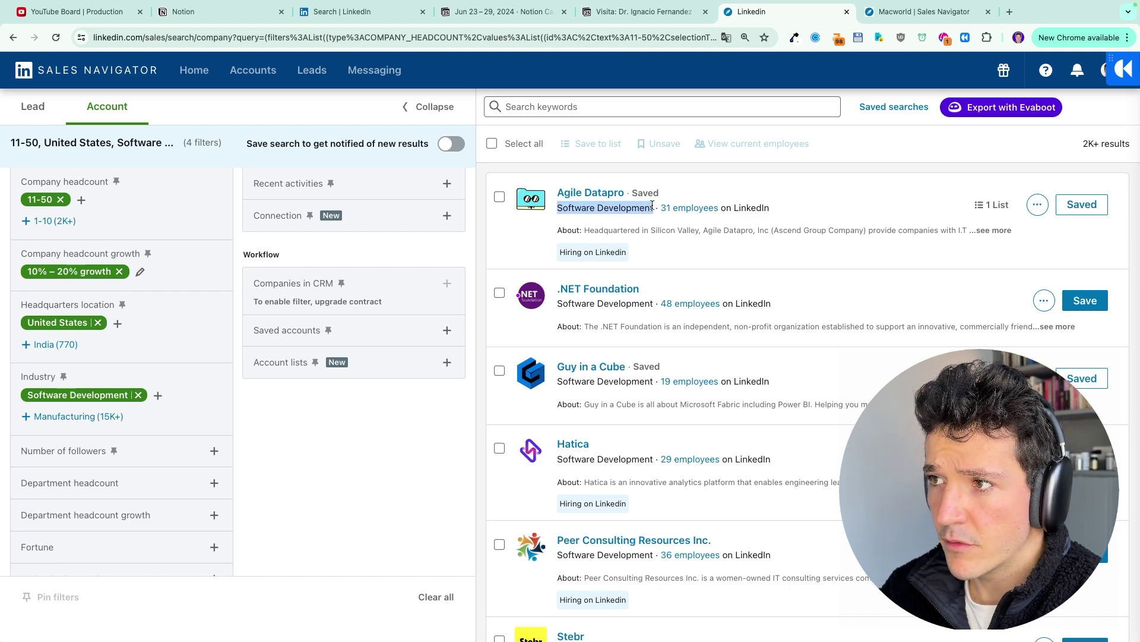
pyautogui.scroll(5, 654, 205)
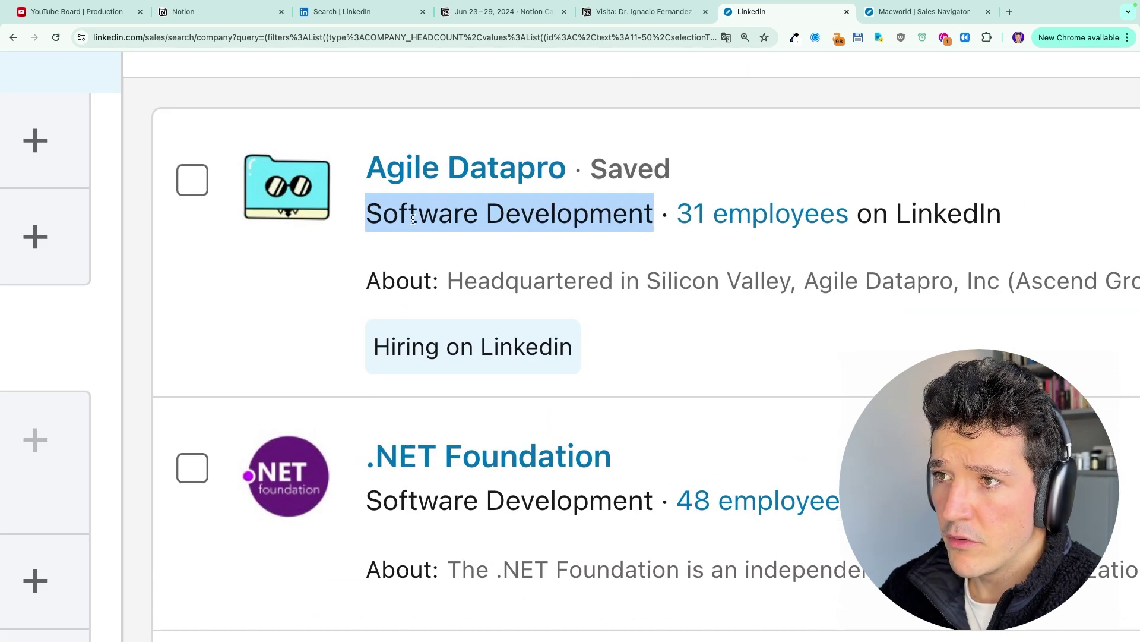
pyautogui.scroll(-5, 652, 231)
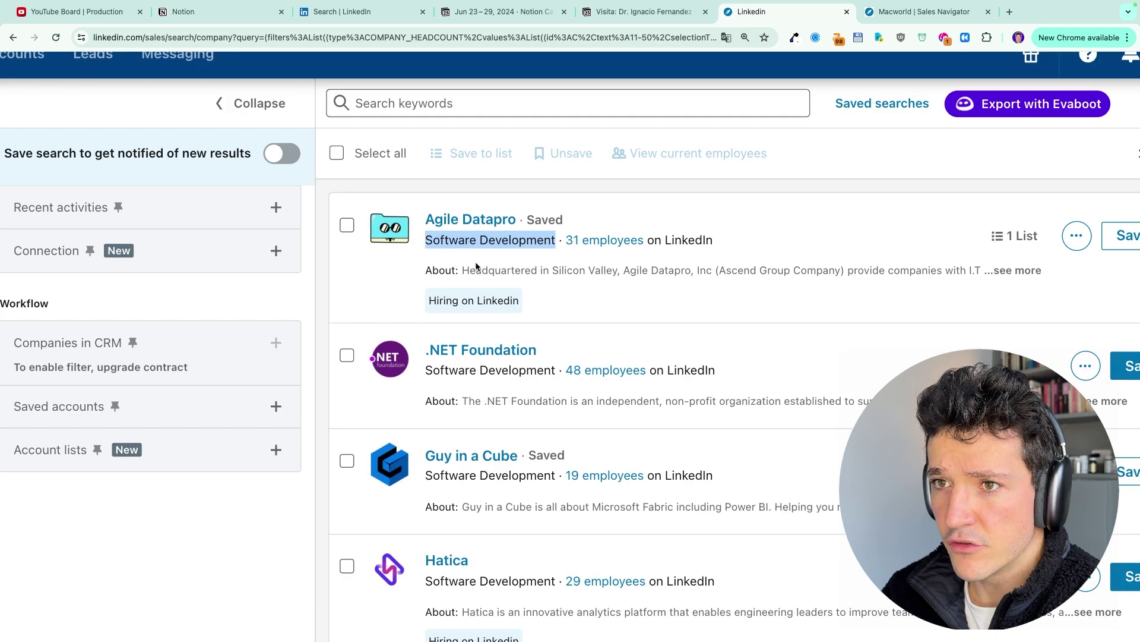
# Add a department headcount filter for the Sales department with a minimum of 5
pyautogui.scroll(-1, 50, 426)
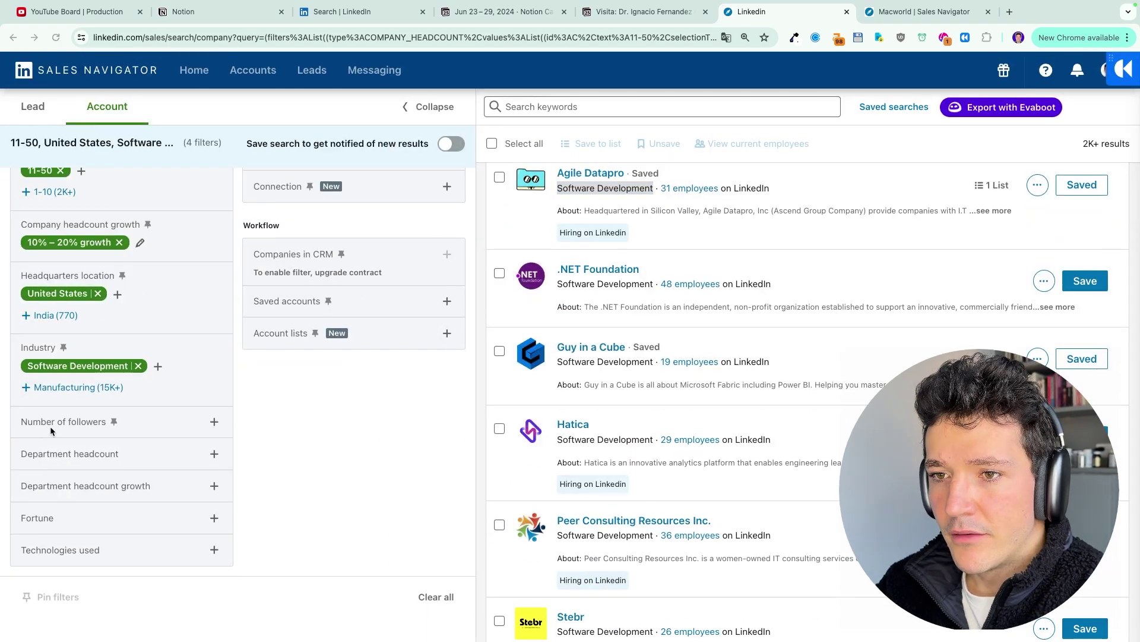
pyautogui.click(149, 452)
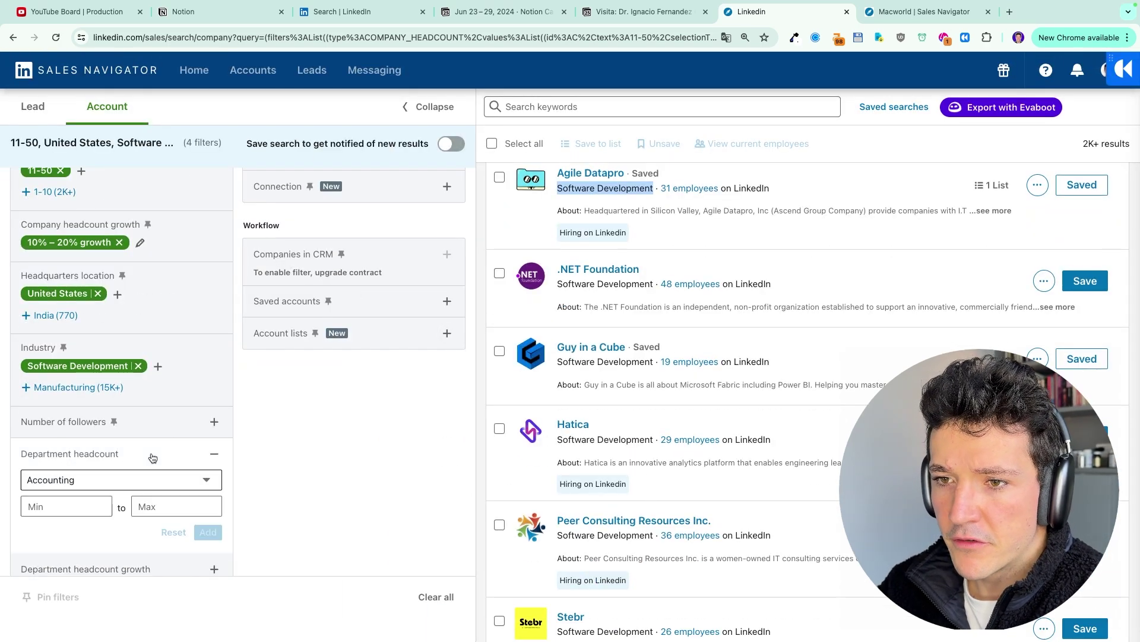
pyautogui.click(133, 481)
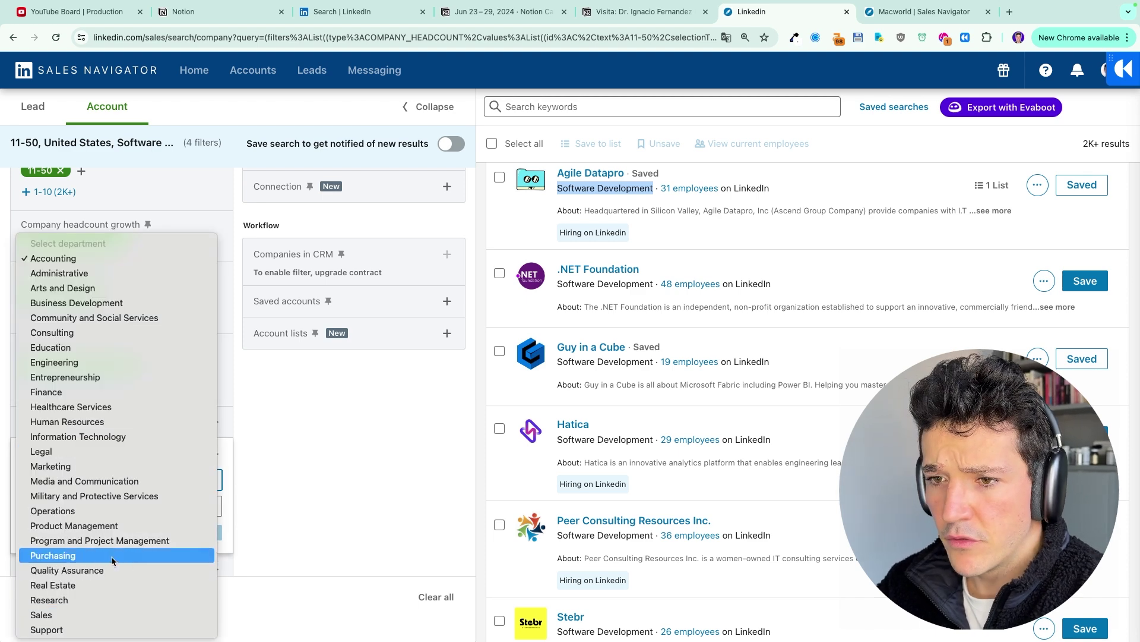
pyautogui.press('Escape')
pyautogui.click(64, 508)
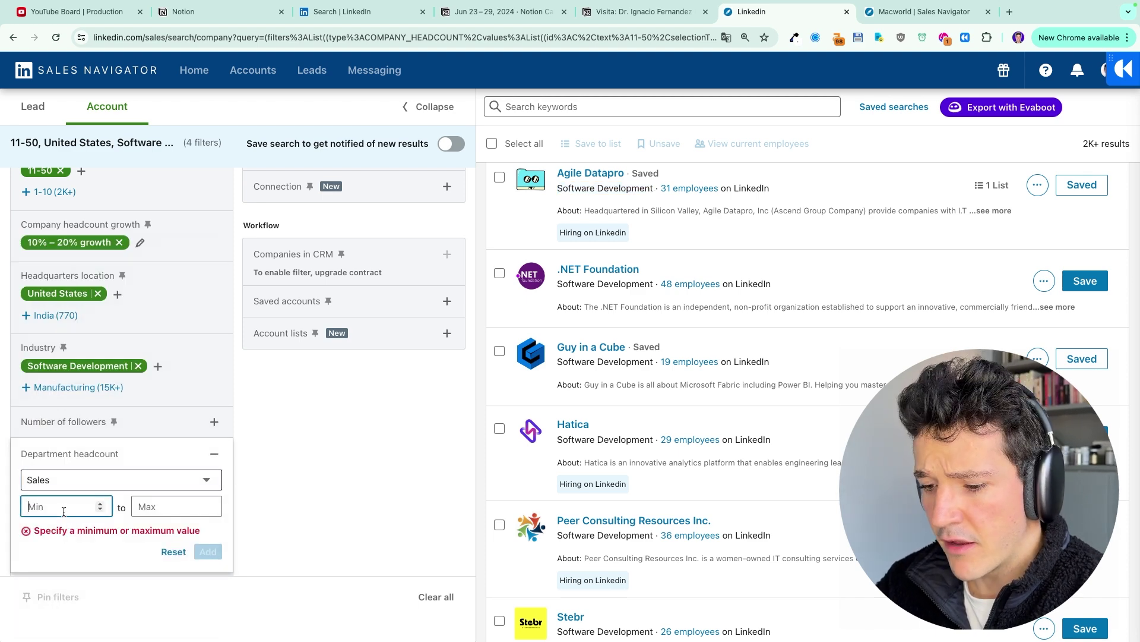
pyautogui.write('5')
pyautogui.click(208, 552)
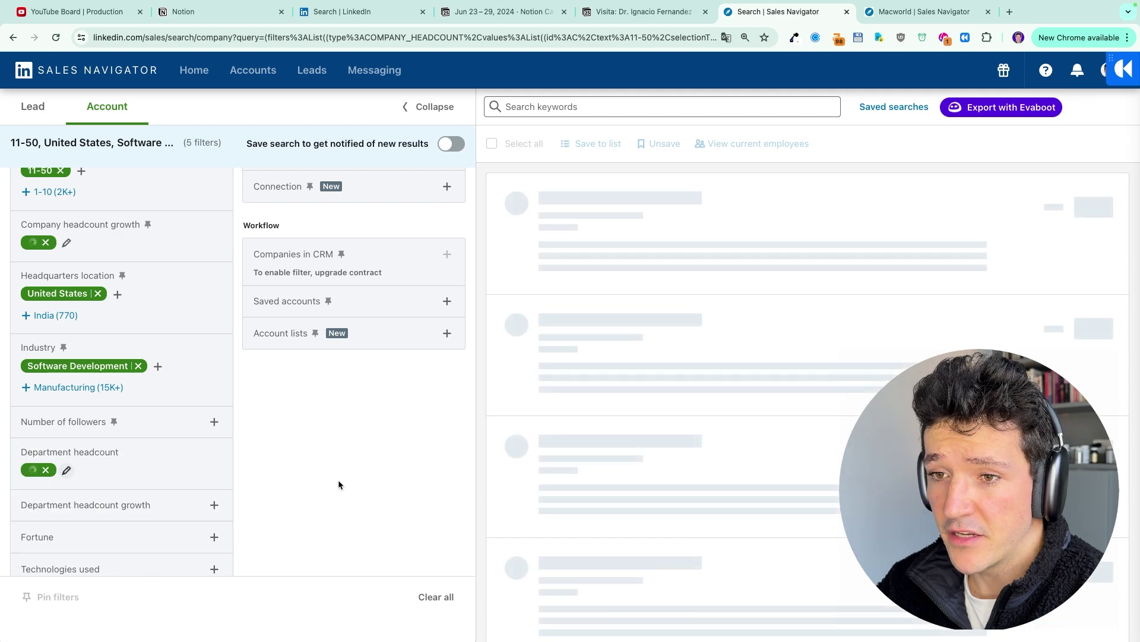
# Examine the options offered by the Technologies used filter and close it without choosing one
pyautogui.scroll(-1, 338, 482)
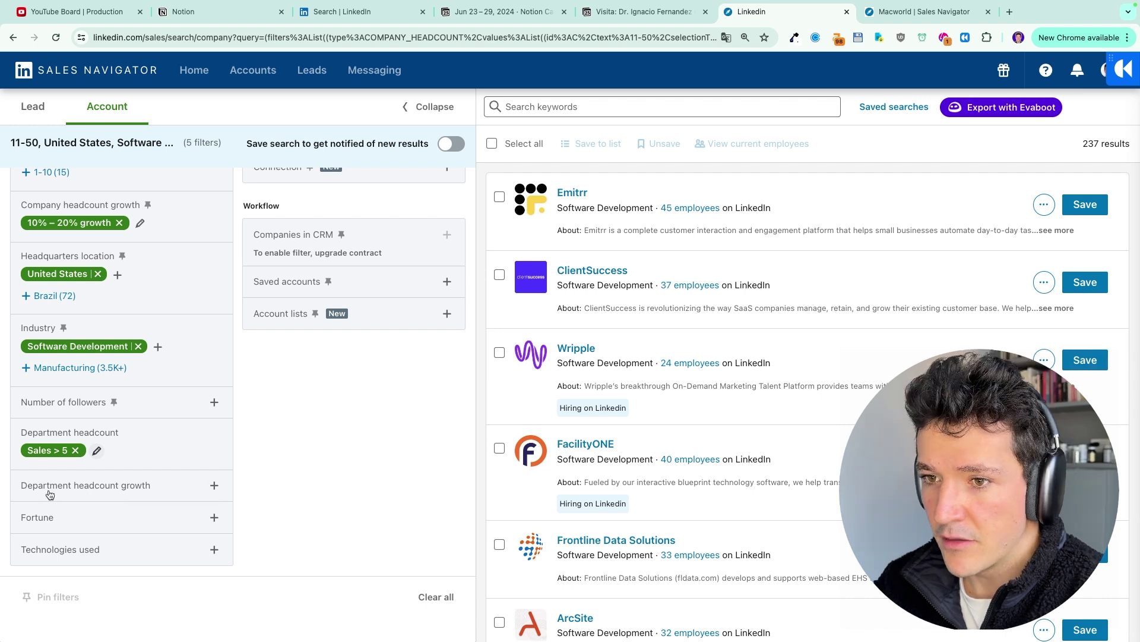
pyautogui.scroll(2, 178, 496)
pyautogui.scroll(-2, 78, 268)
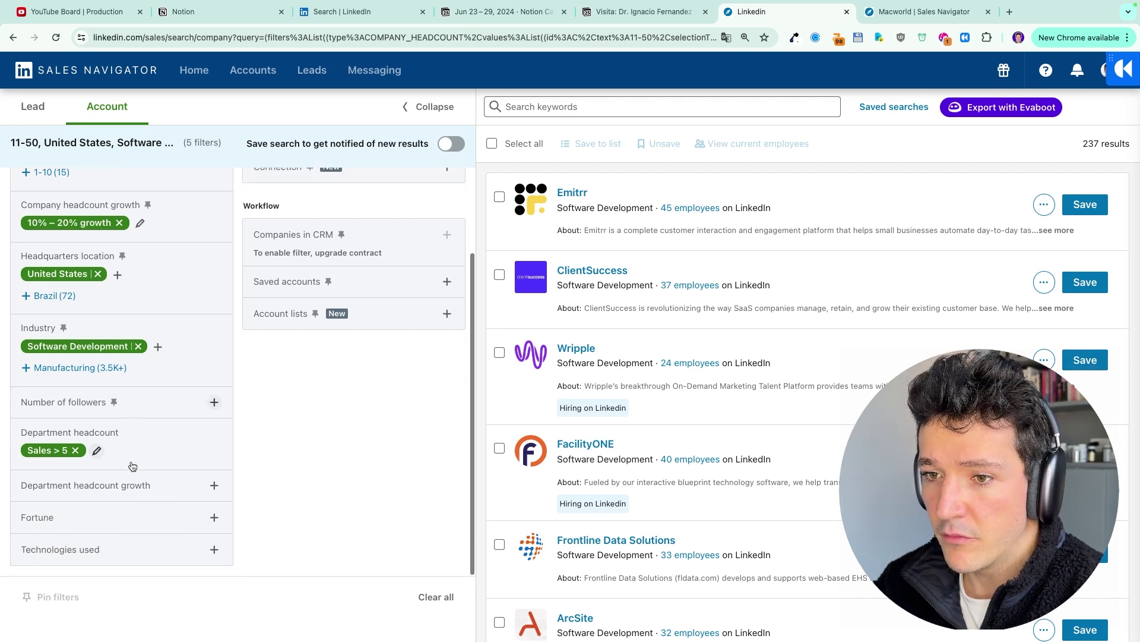
pyautogui.click(175, 539)
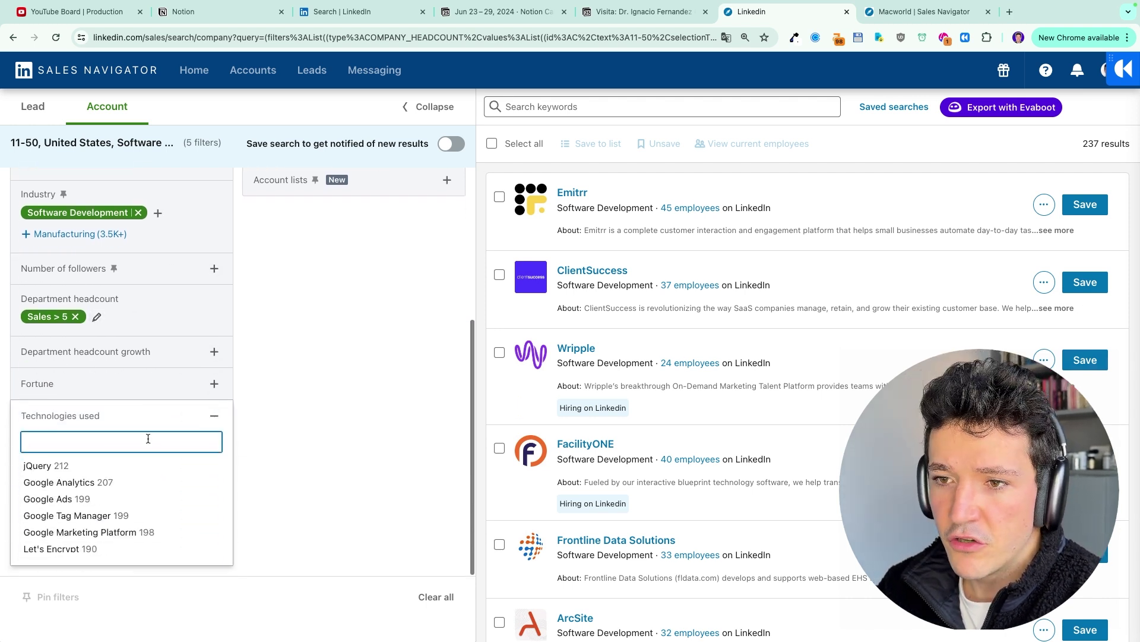
pyautogui.click(218, 417)
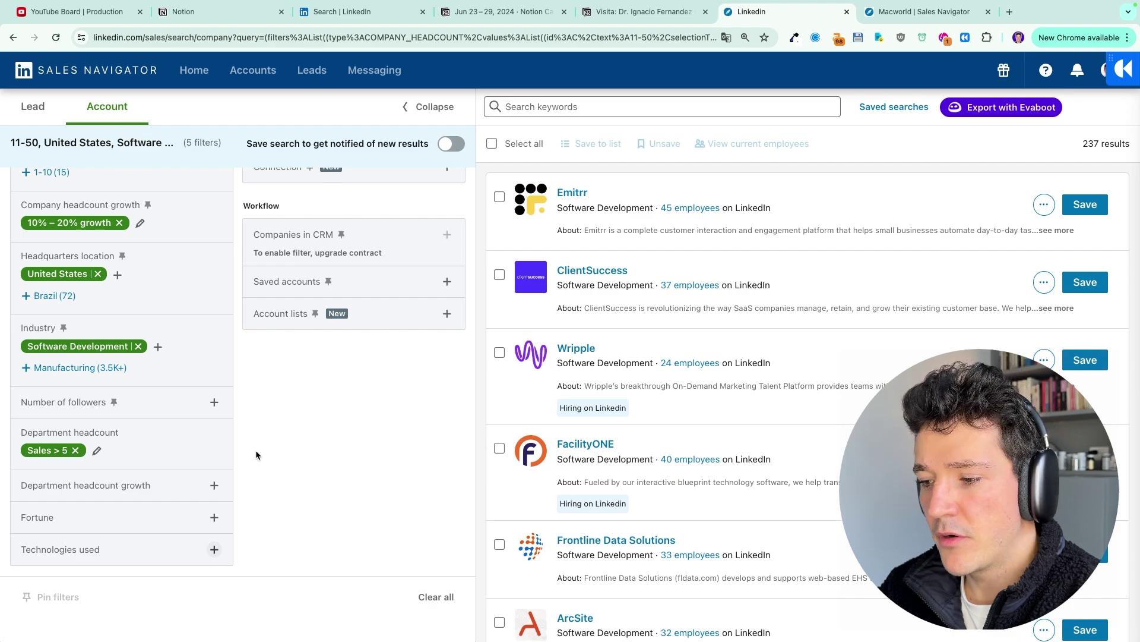
# Limit the accounts to companies with job opportunities marked Hiring on LinkedIn
pyautogui.scroll(3, 254, 438)
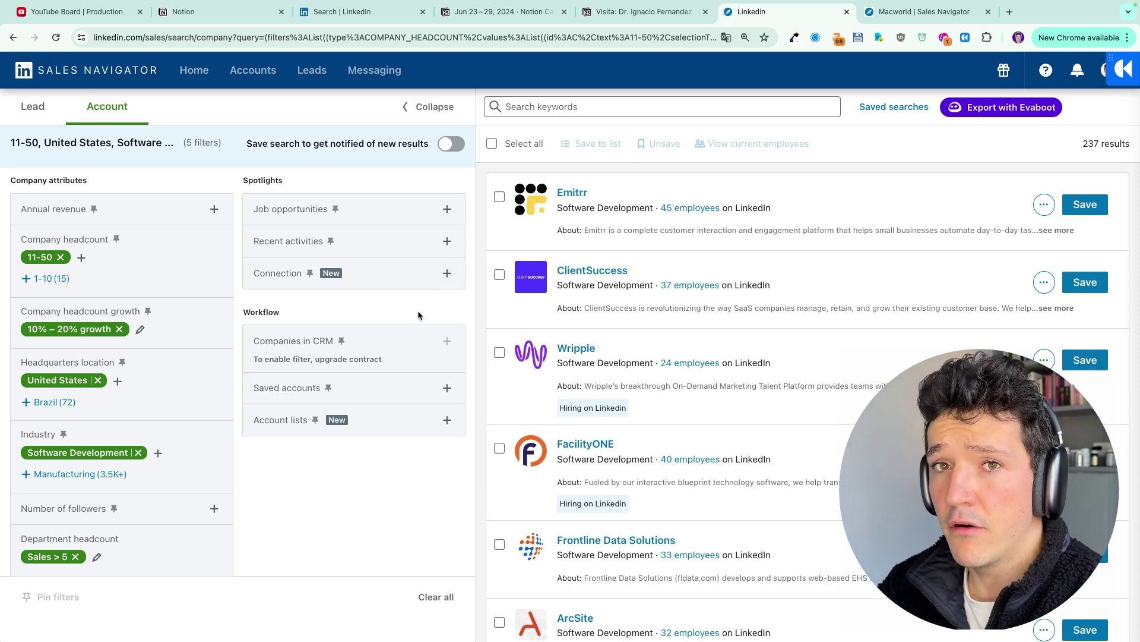
pyautogui.click(416, 209)
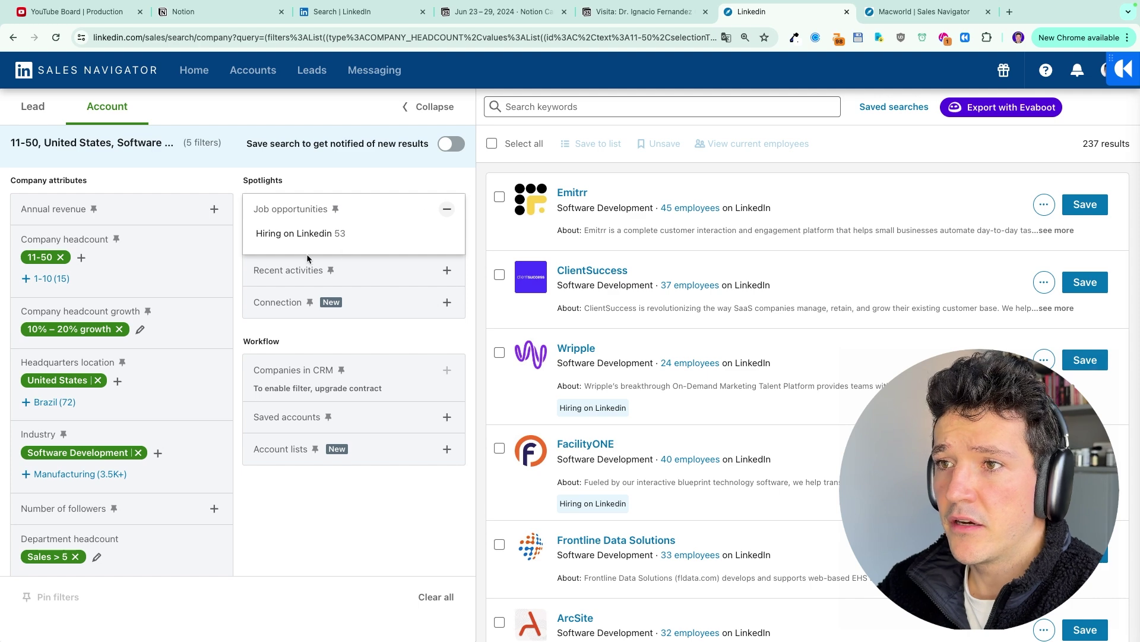
pyautogui.click(325, 239)
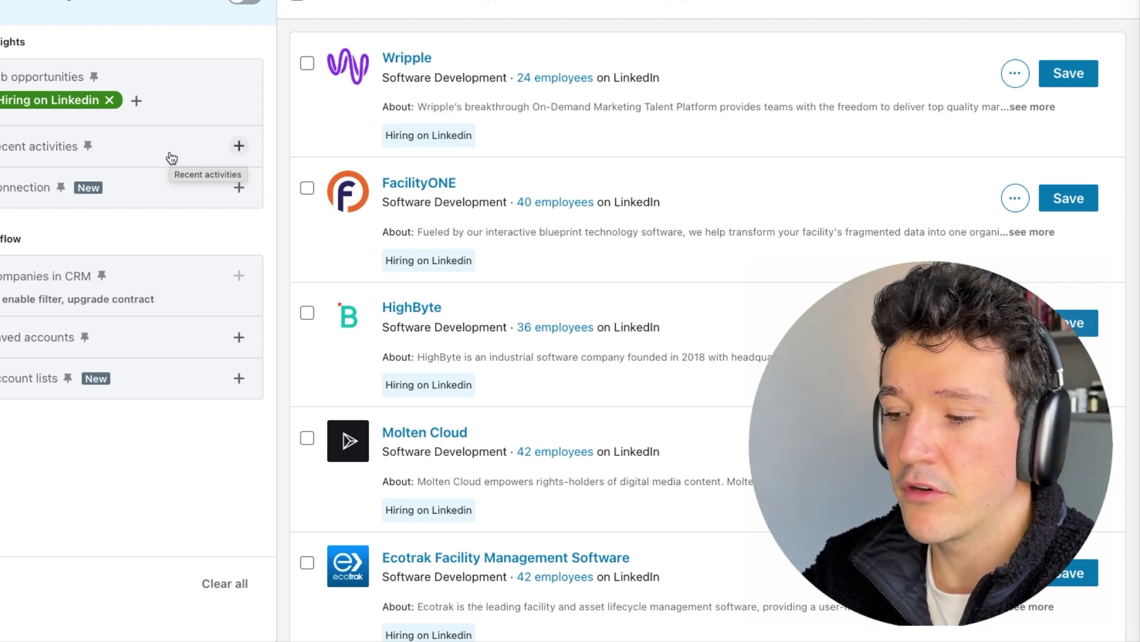
# View the Recent activities filter options, and try the 1st Degree Connections filter before removing it
pyautogui.click(158, 155)
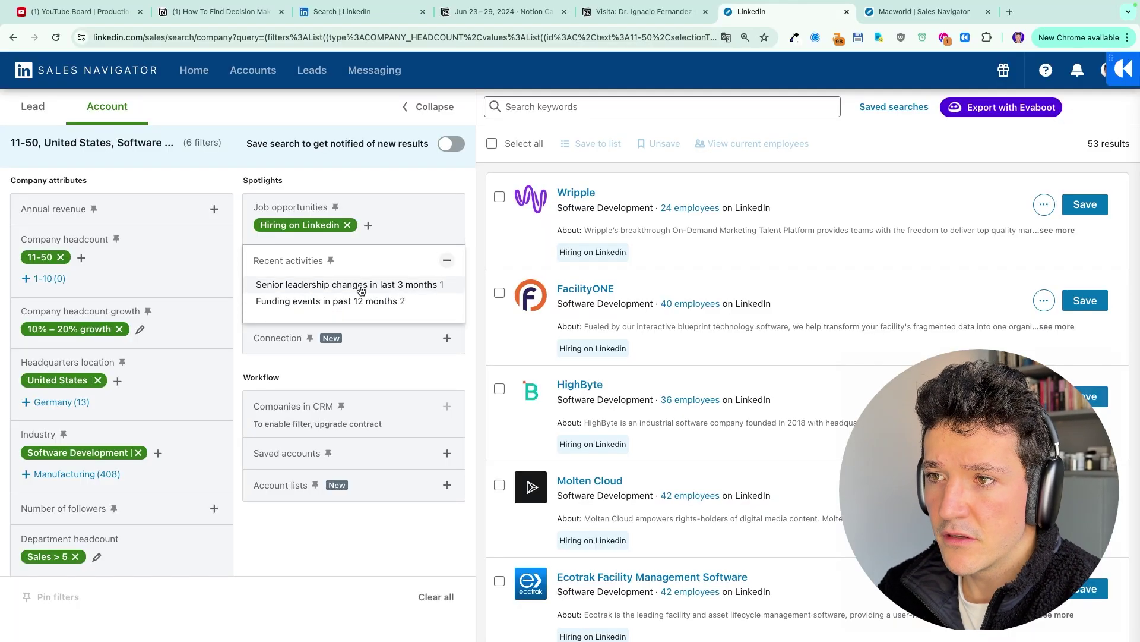
pyautogui.click(388, 382)
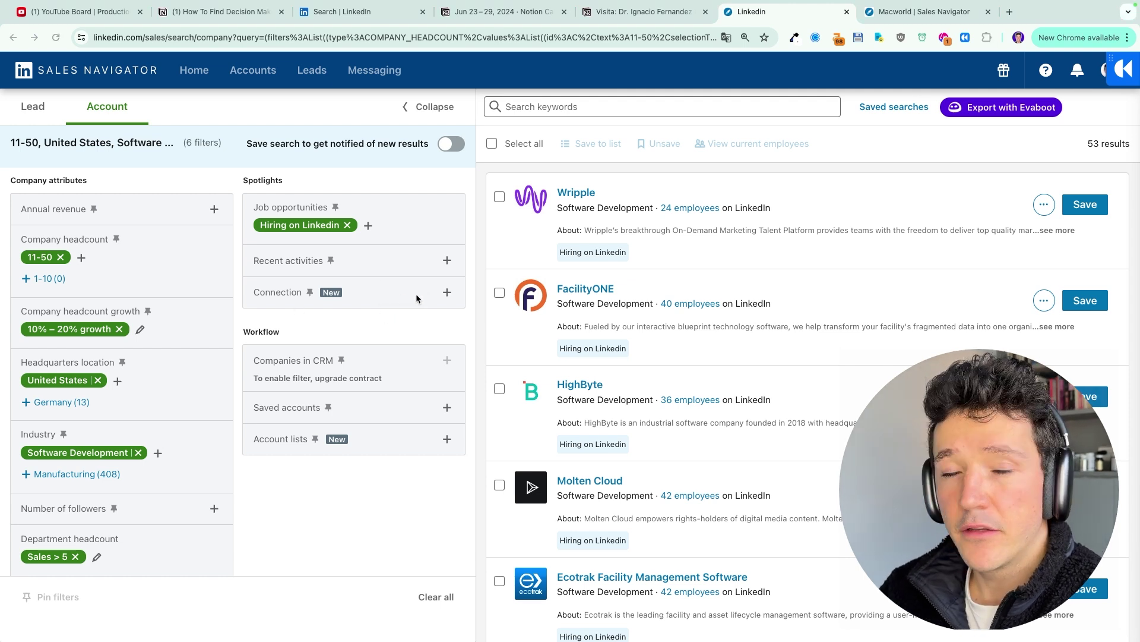
pyautogui.click(416, 294)
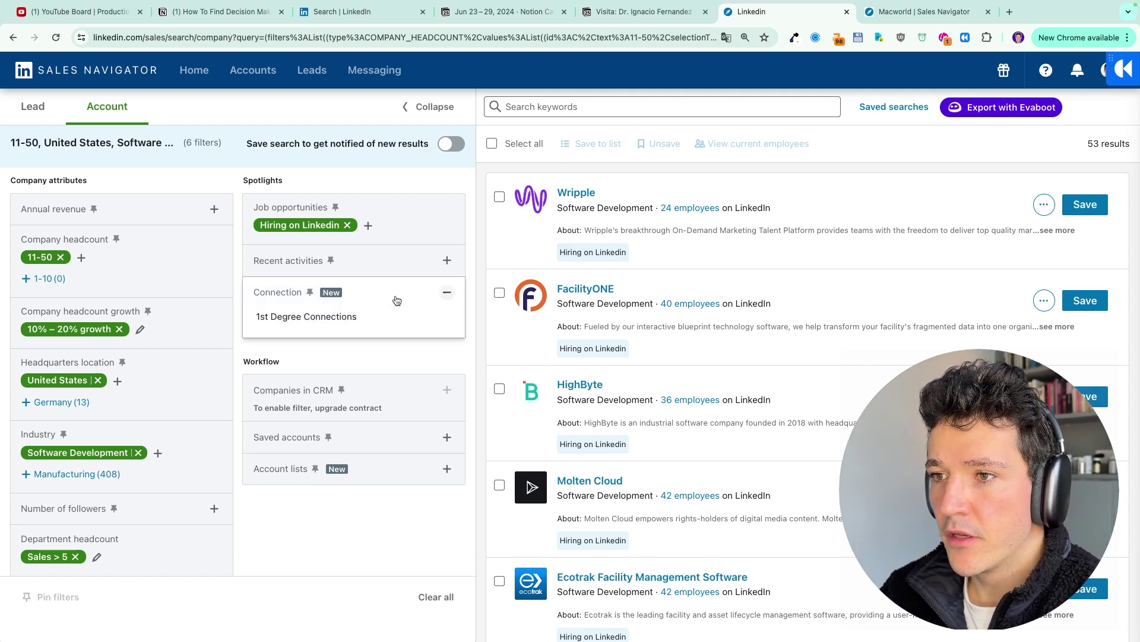
pyautogui.click(357, 321)
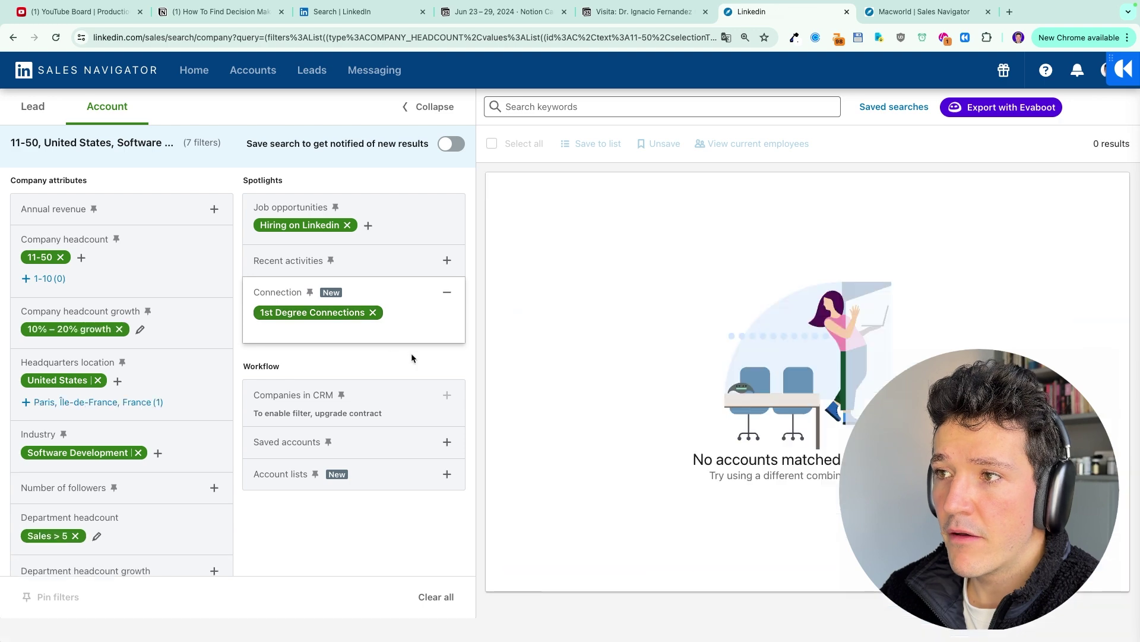
pyautogui.click(371, 319)
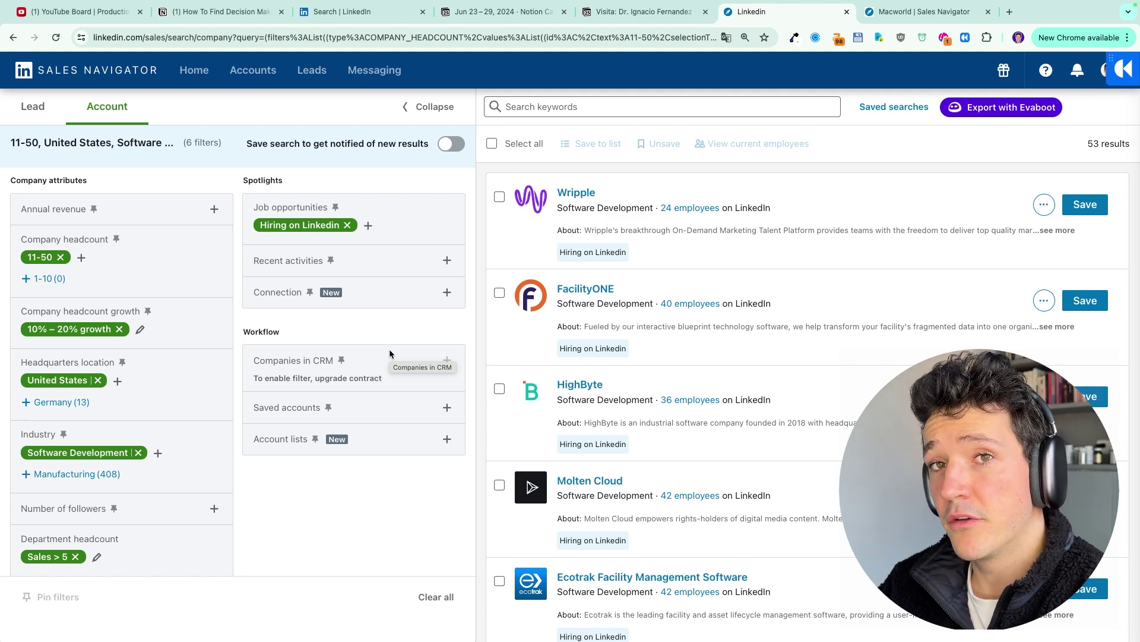
# Save all accounts on the first results page to a new account list named "US Software Companies Hiring"
pyautogui.scroll(-5, 627, 365)
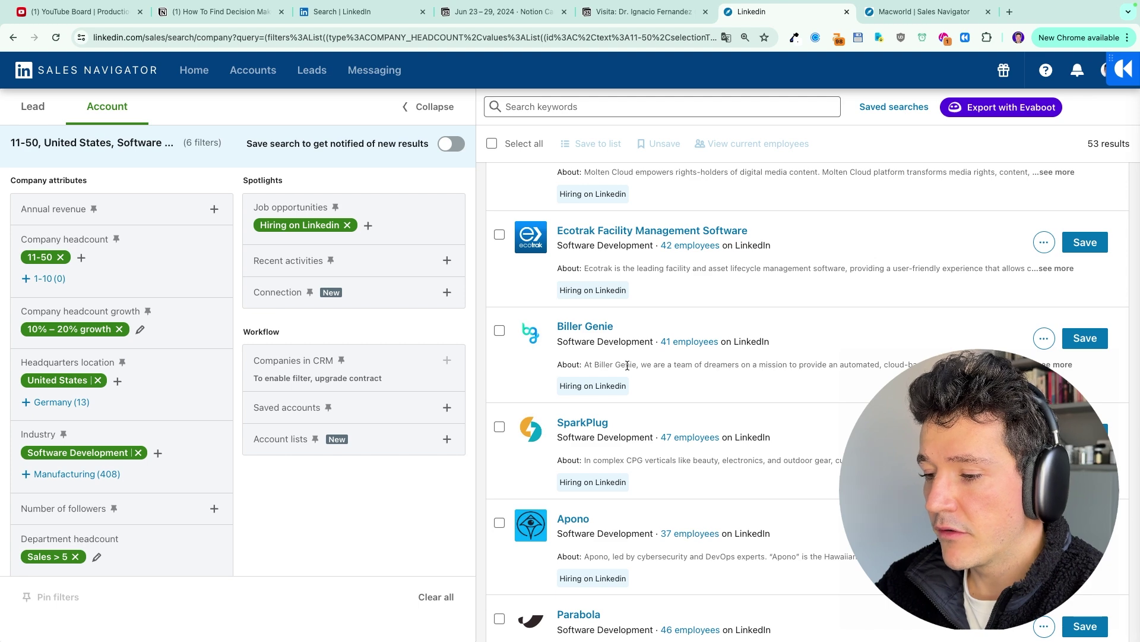
pyautogui.scroll(4, 627, 366)
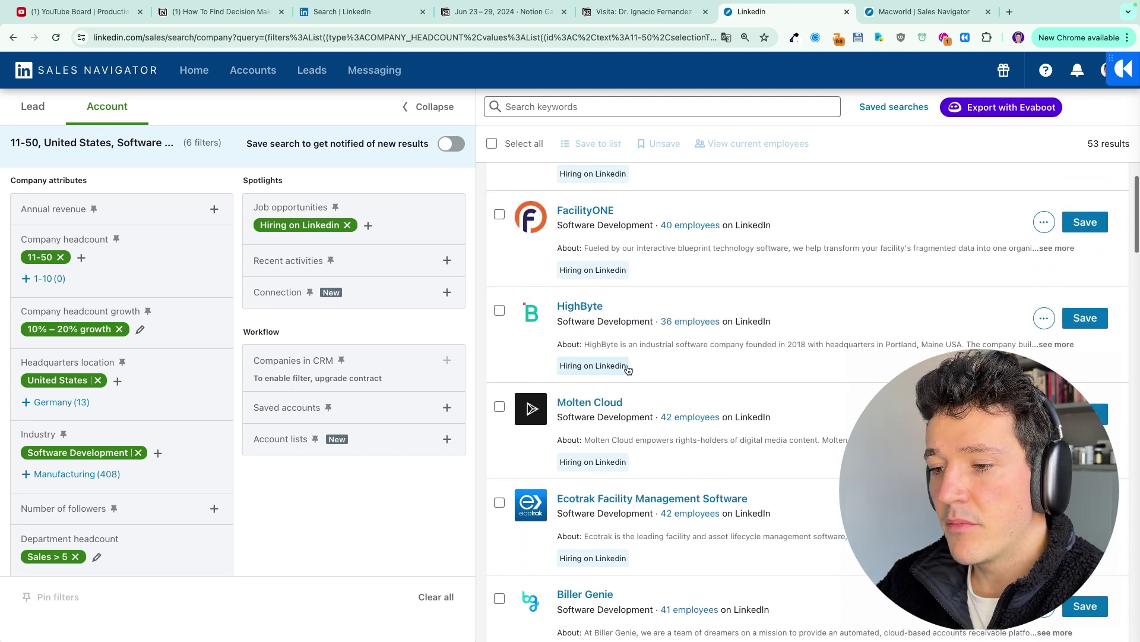
pyautogui.scroll(1, 580, 209)
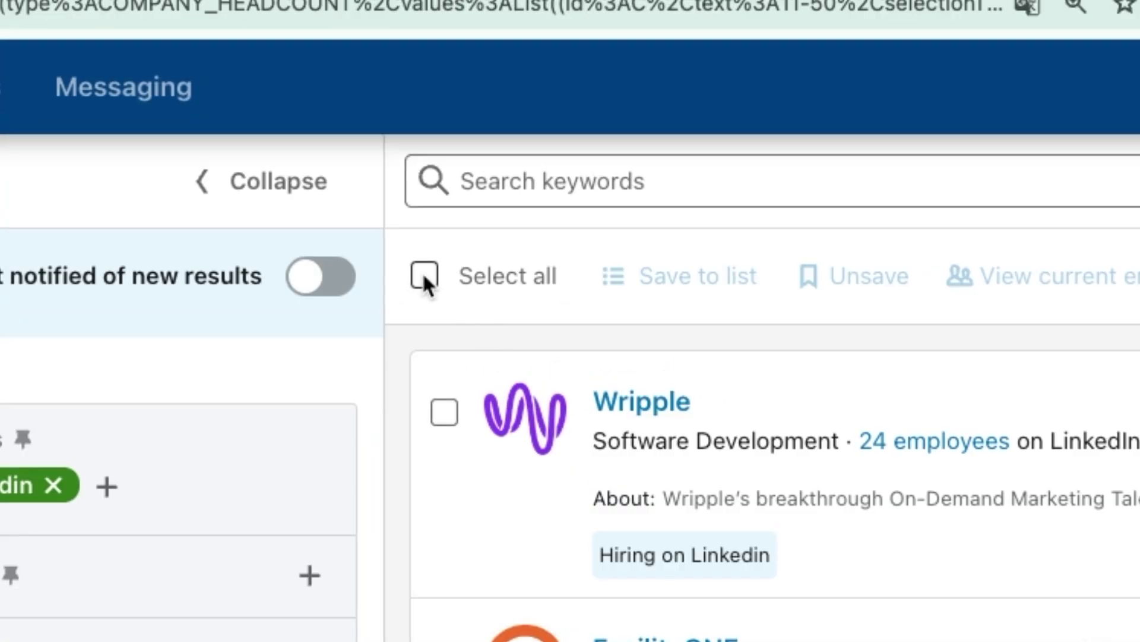
pyautogui.click(425, 279)
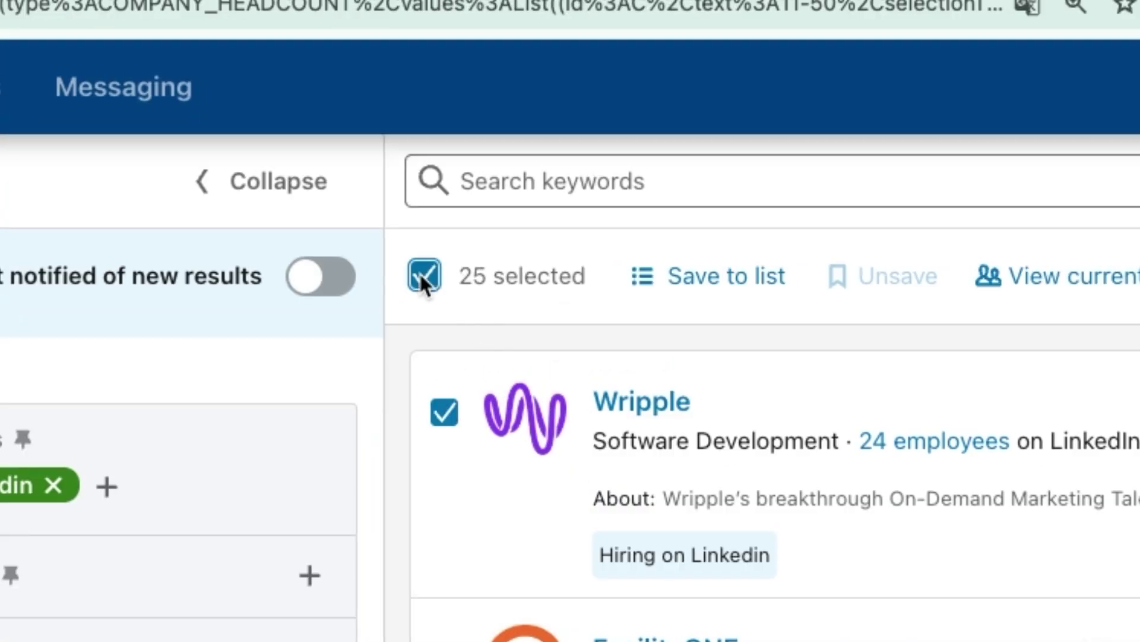
pyautogui.click(725, 280)
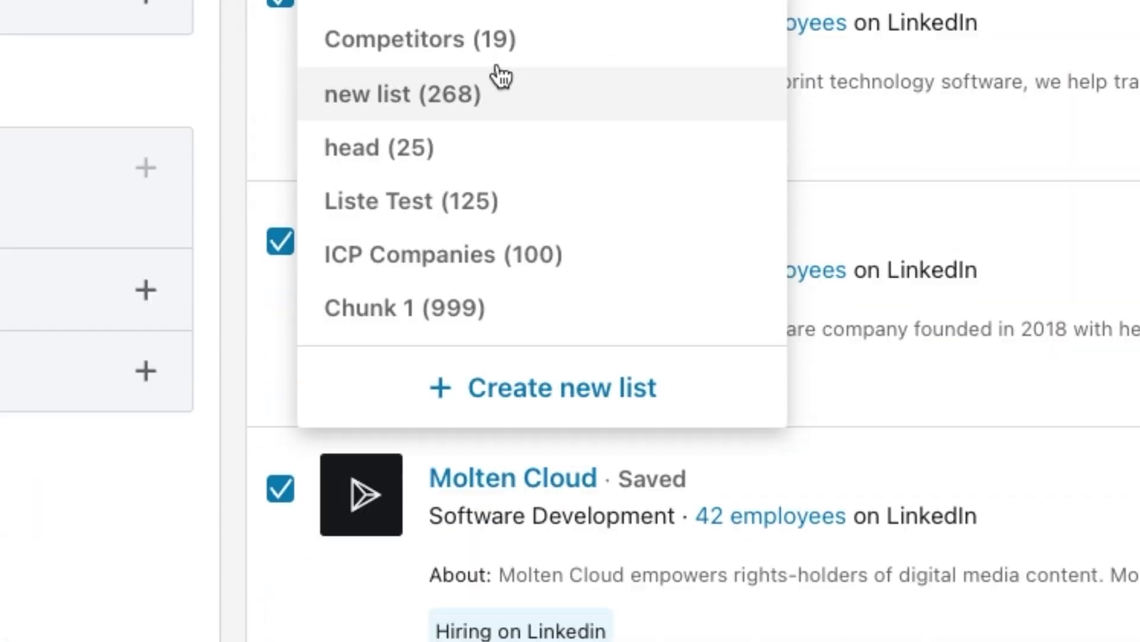
pyautogui.click(555, 387)
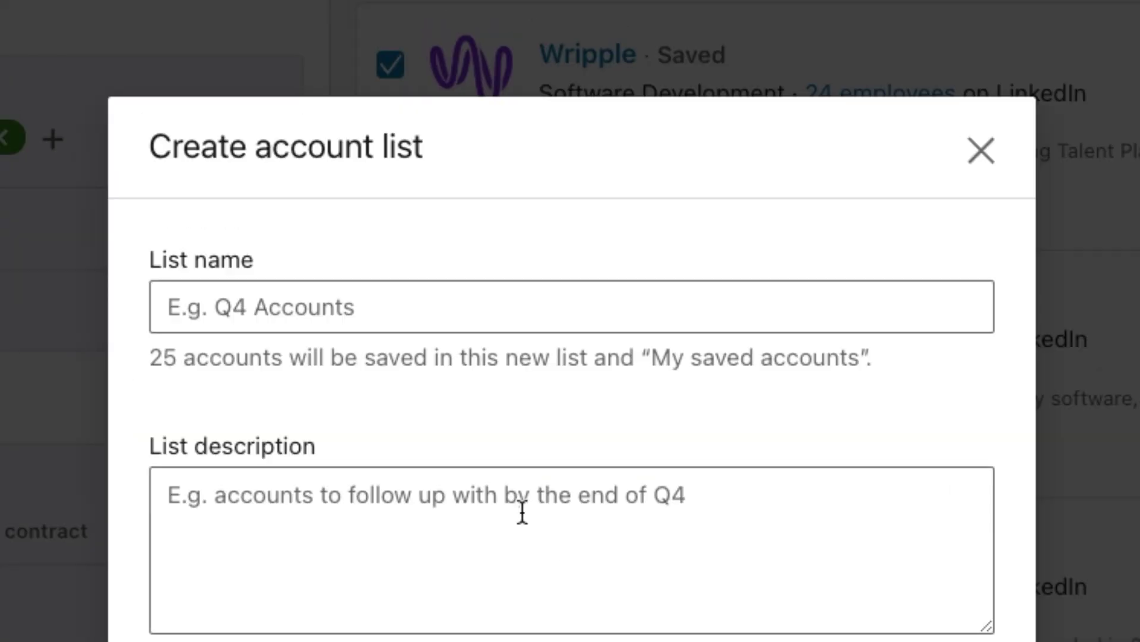
pyautogui.write('Software C')
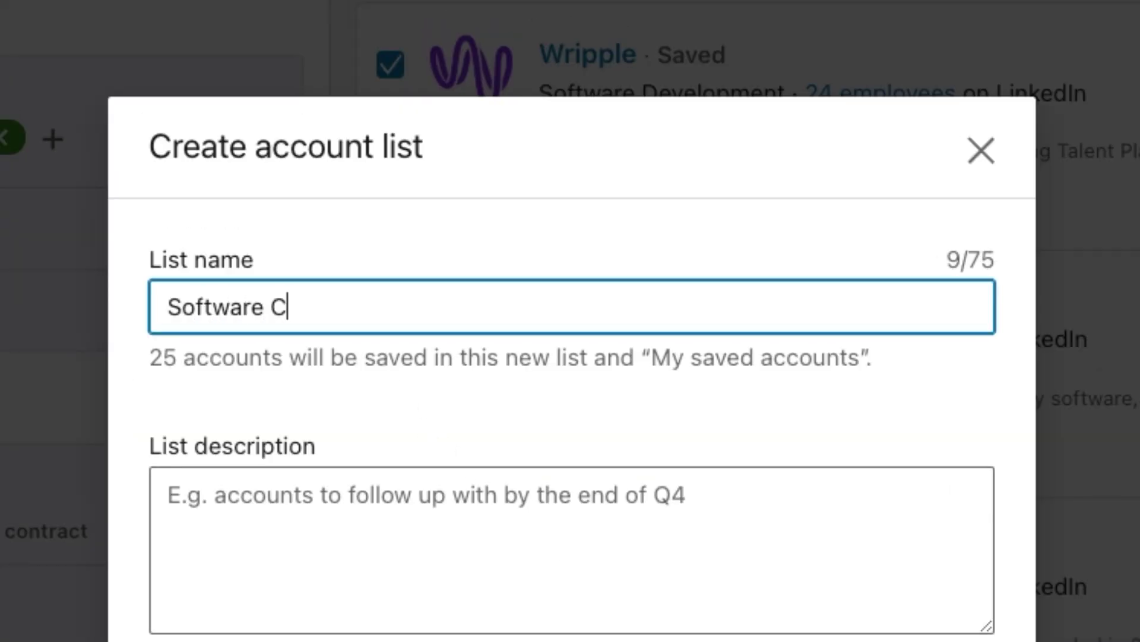
pyautogui.write('ompanies')
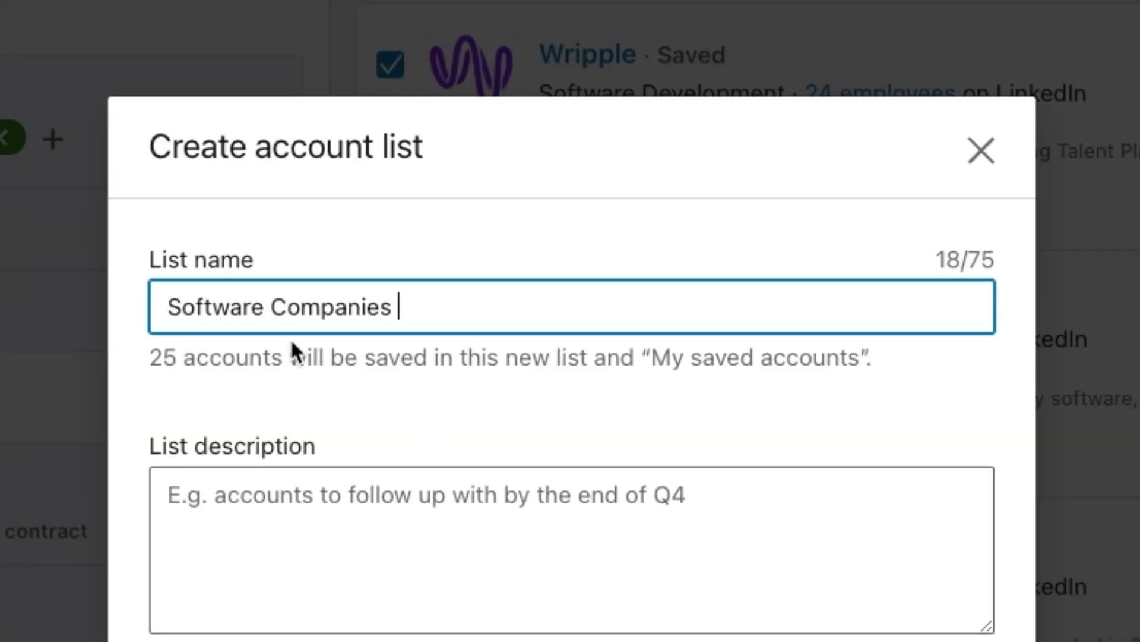
pyautogui.click(163, 330)
pyautogui.write('US')
pyautogui.click(500, 331)
pyautogui.write('Hiring')
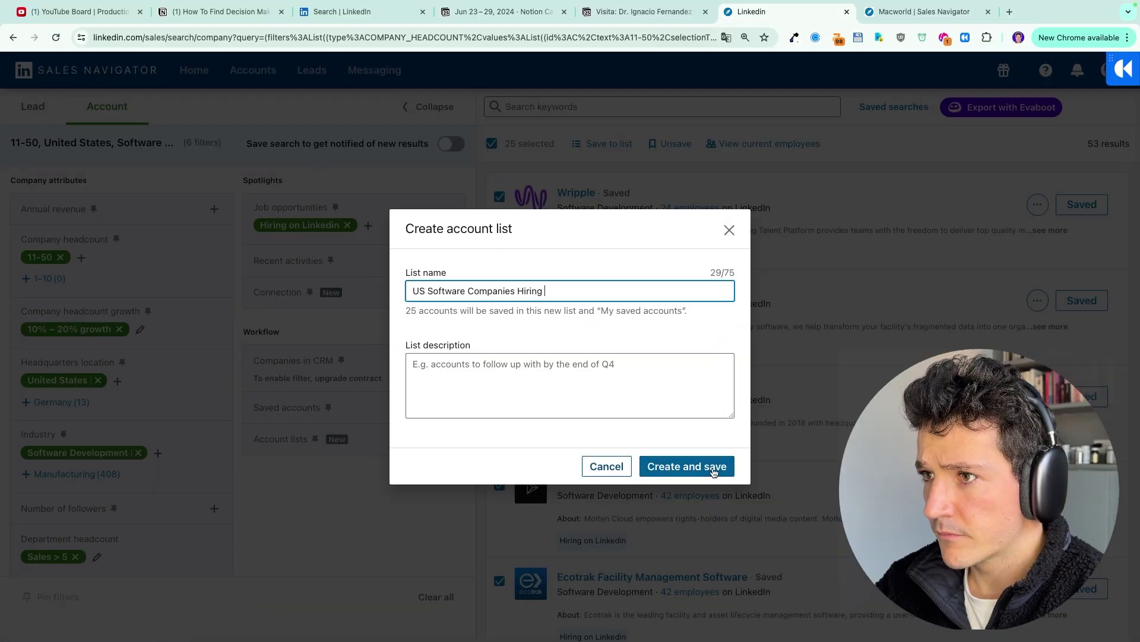
pyautogui.click(713, 469)
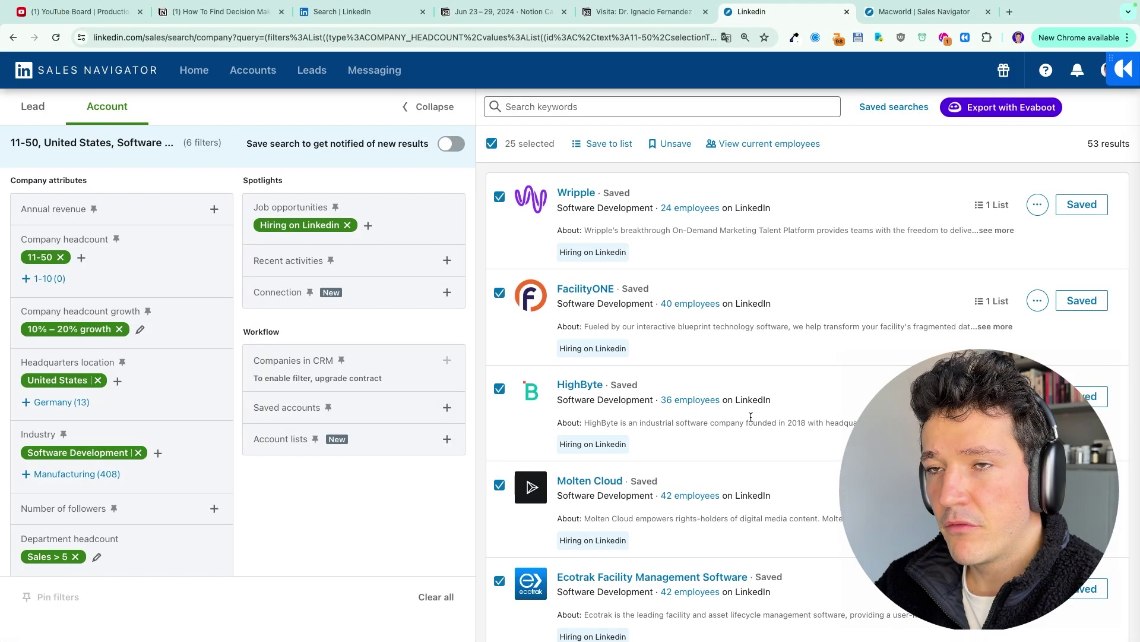
# Save all accounts on the second results page to the US Software Companies Hiring list
pyautogui.scroll(-20, 751, 416)
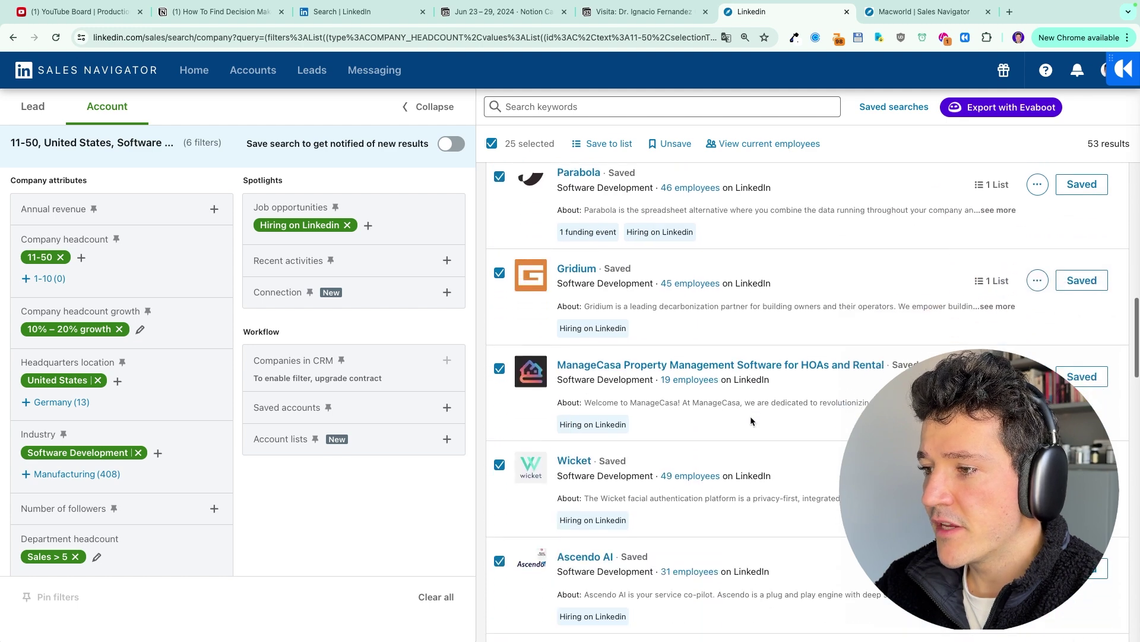
pyautogui.scroll(-3, 751, 416)
pyautogui.click(821, 609)
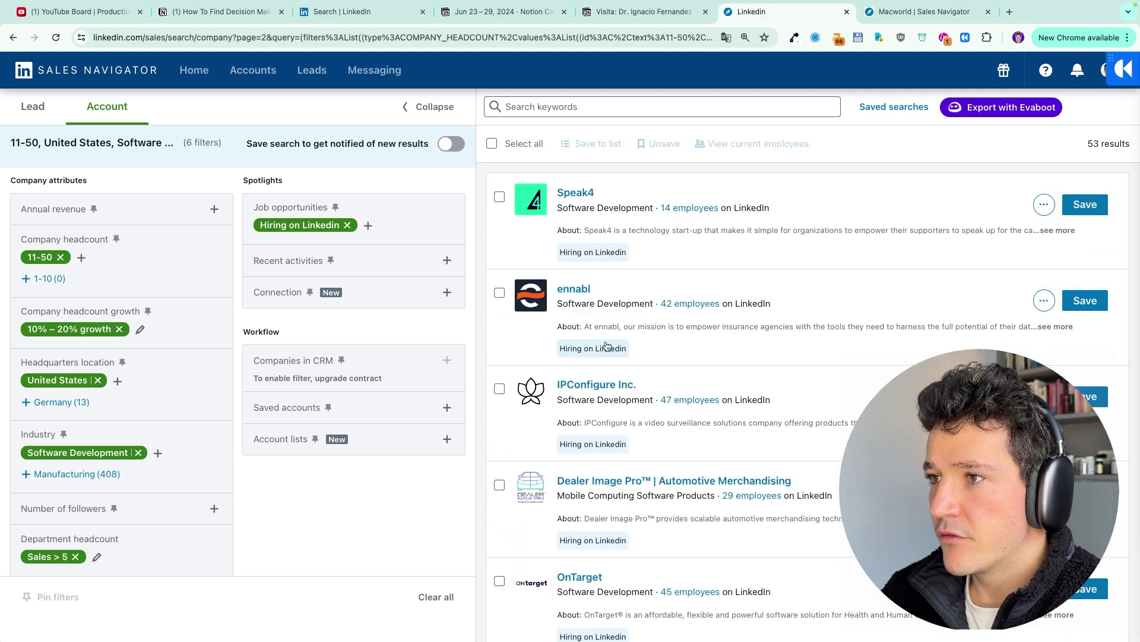
pyautogui.click(492, 143)
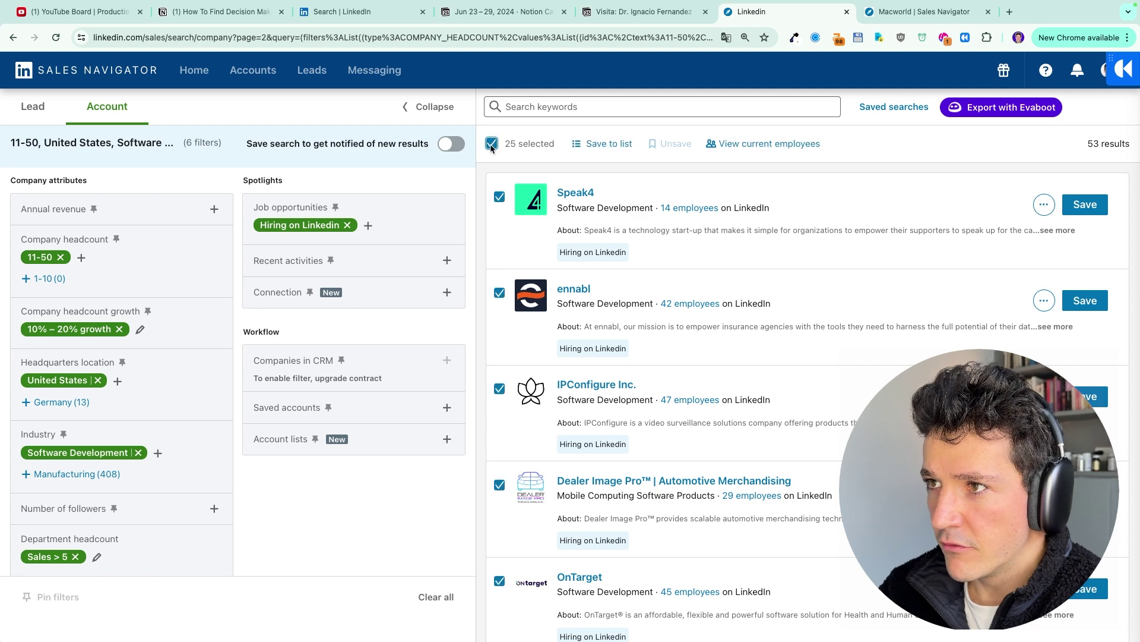
pyautogui.click(597, 144)
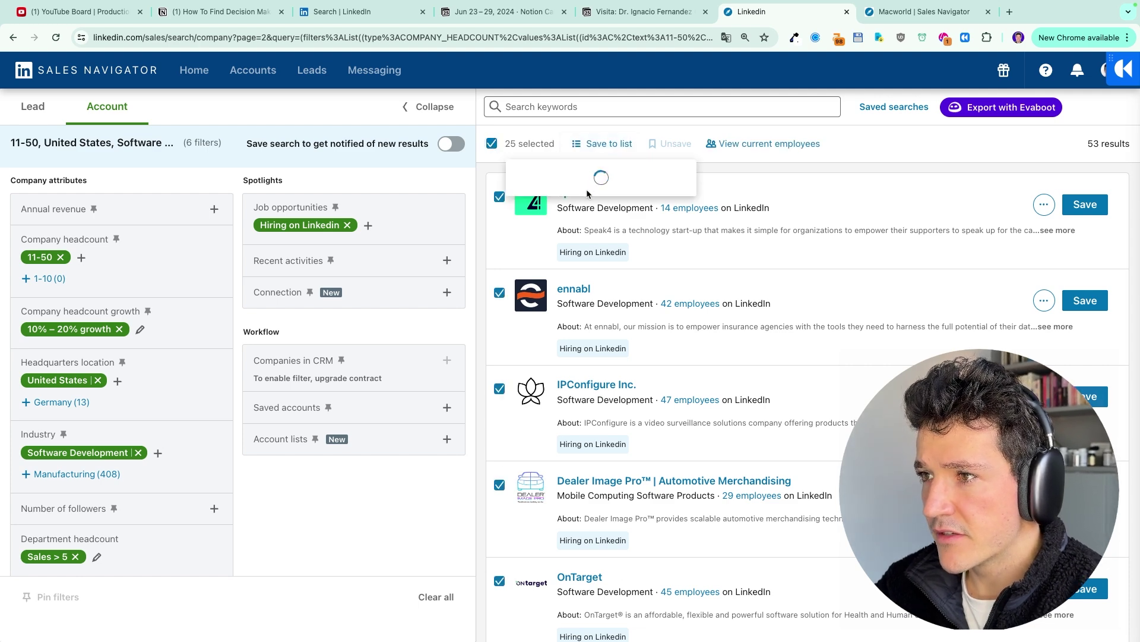
pyautogui.click(801, 209)
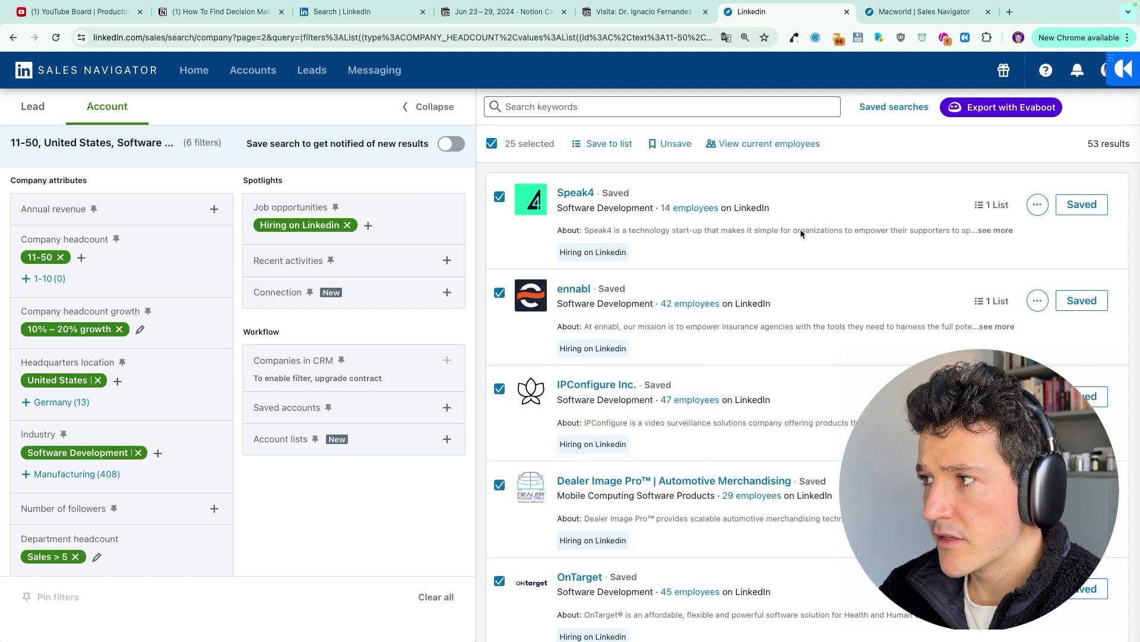
# Save all accounts on the third results page to the US Software Companies Hiring list
pyautogui.scroll(-15, 797, 310)
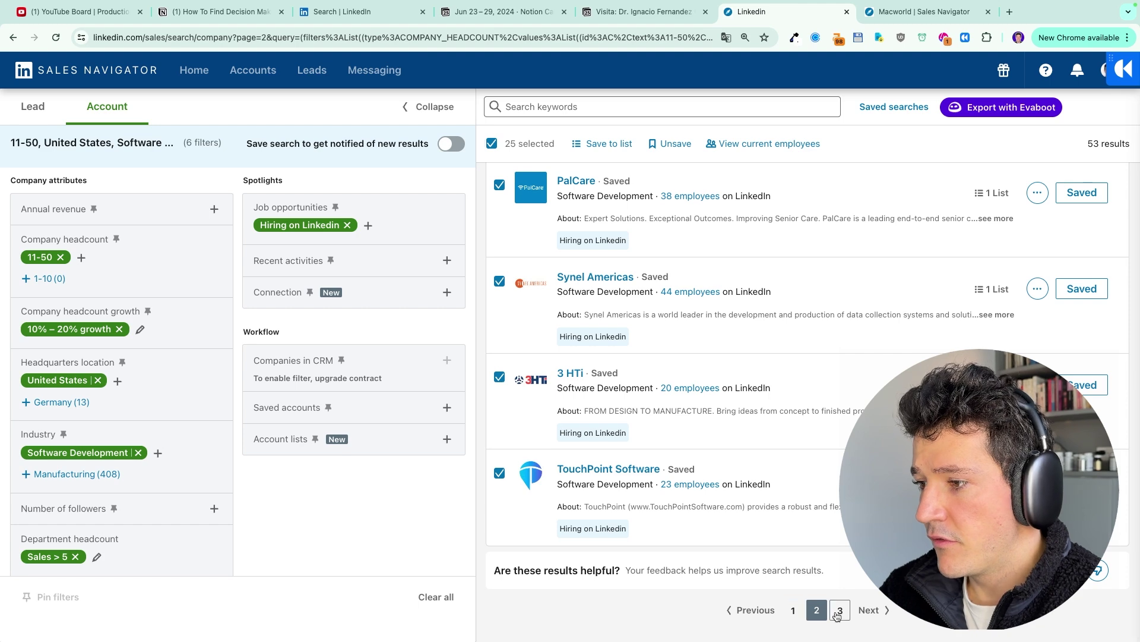
pyautogui.click(839, 611)
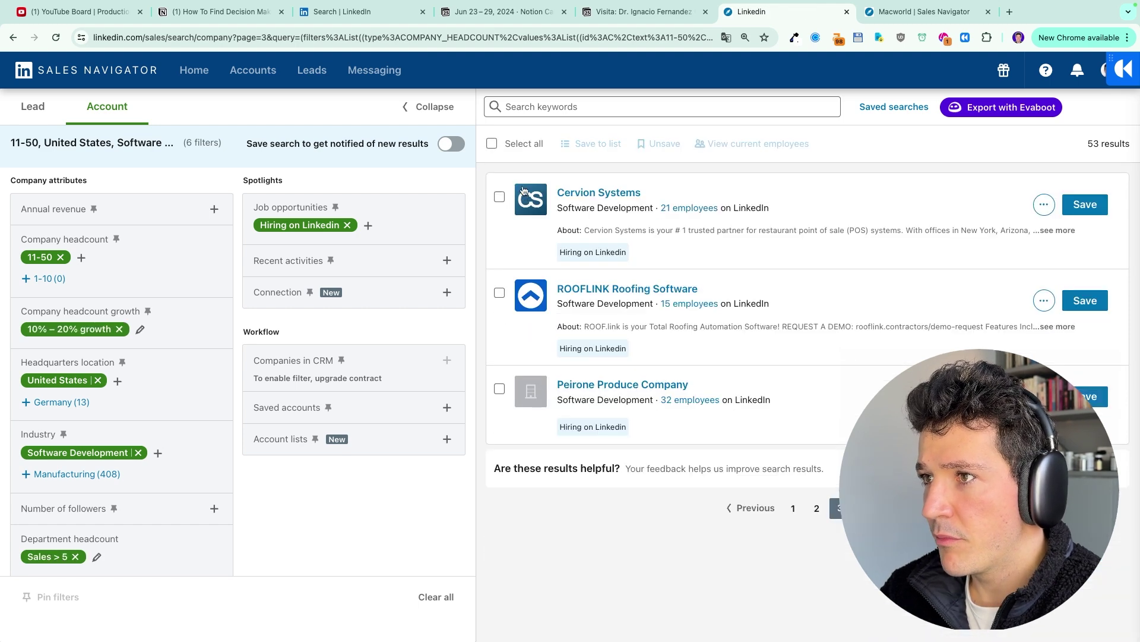
pyautogui.click(492, 144)
pyautogui.click(585, 144)
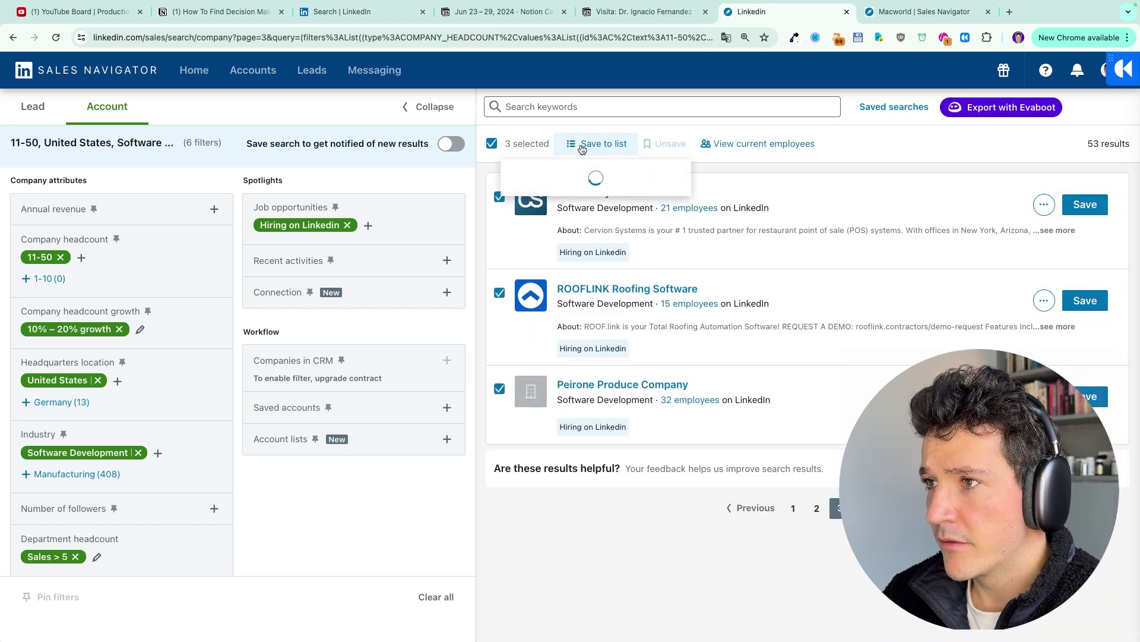
pyautogui.click(621, 271)
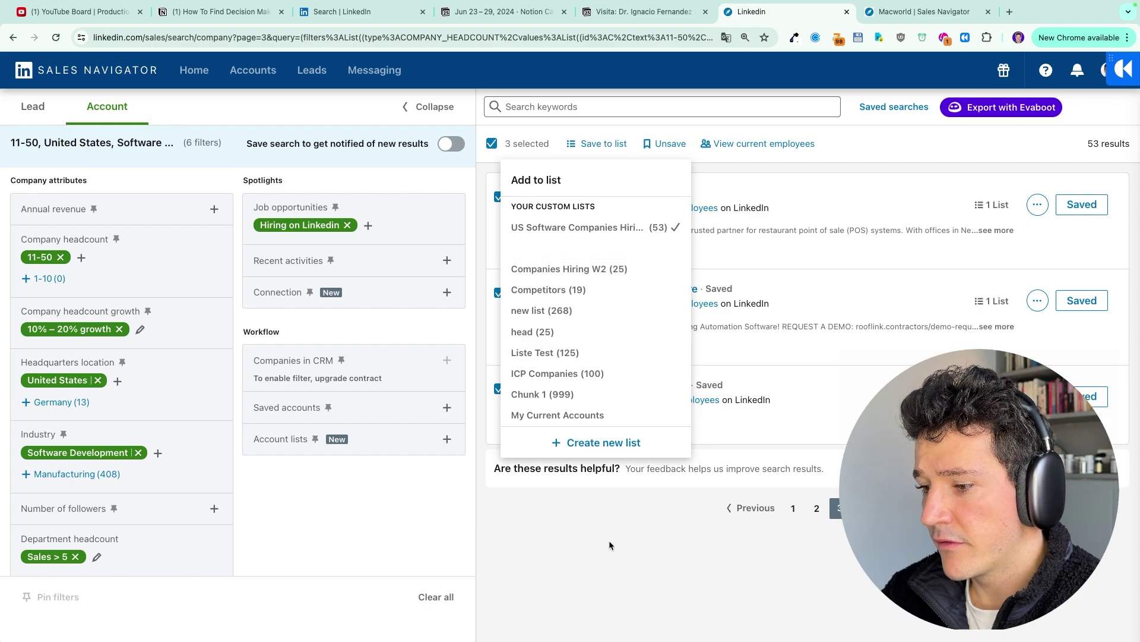
pyautogui.click(623, 524)
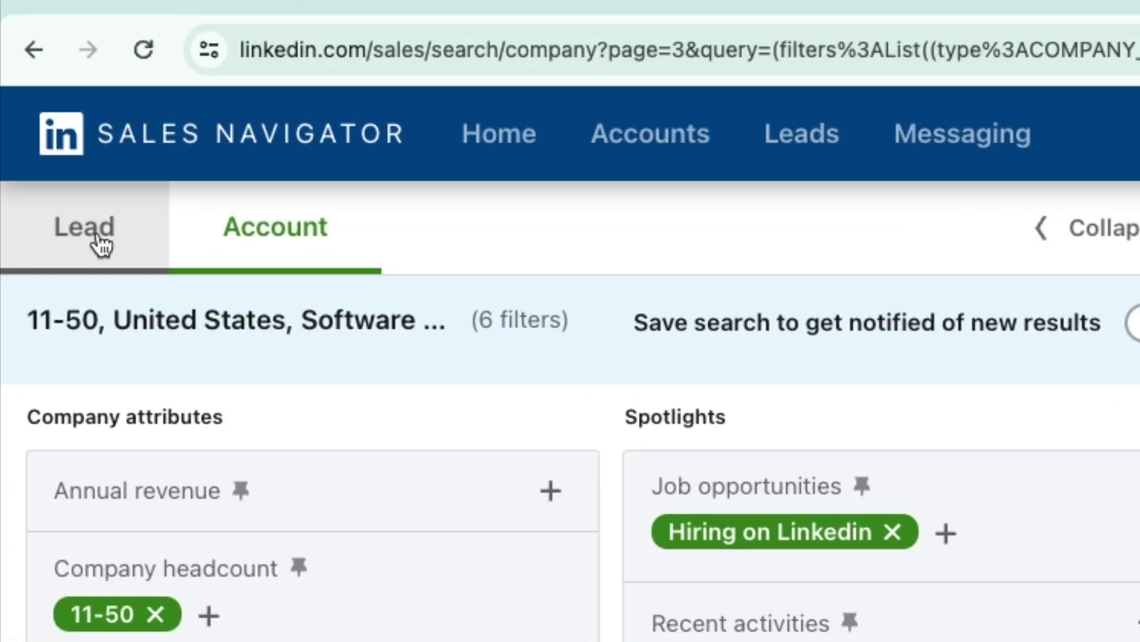
# Switch to the lead search and make the US Software Companies Hiring account list its only filter
pyautogui.click(100, 239)
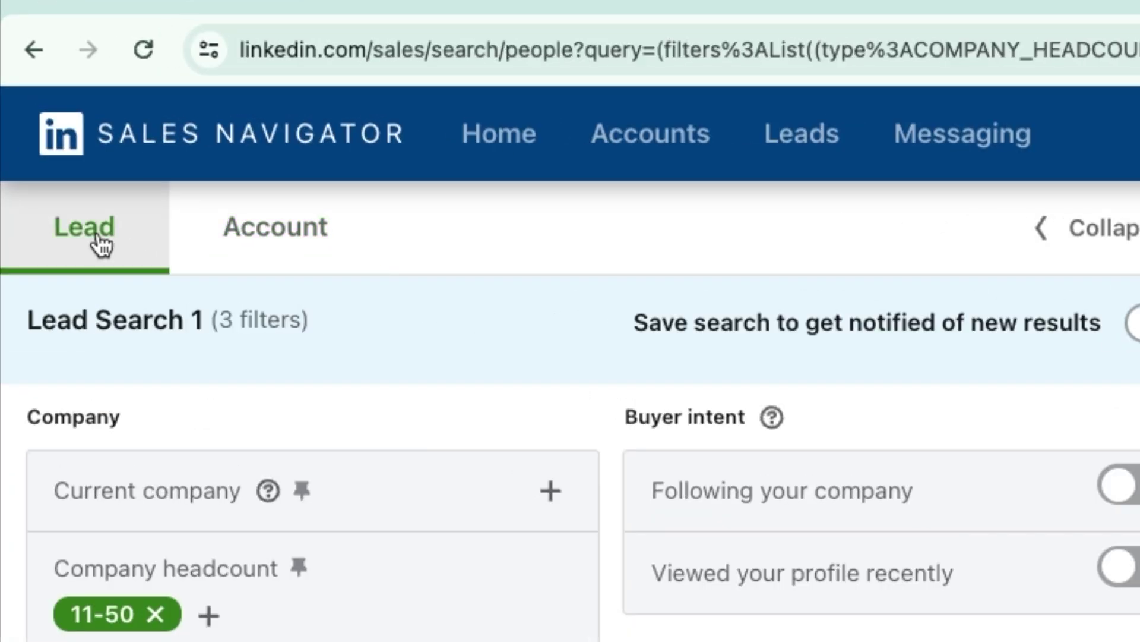
pyautogui.scroll(-5, 683, 564)
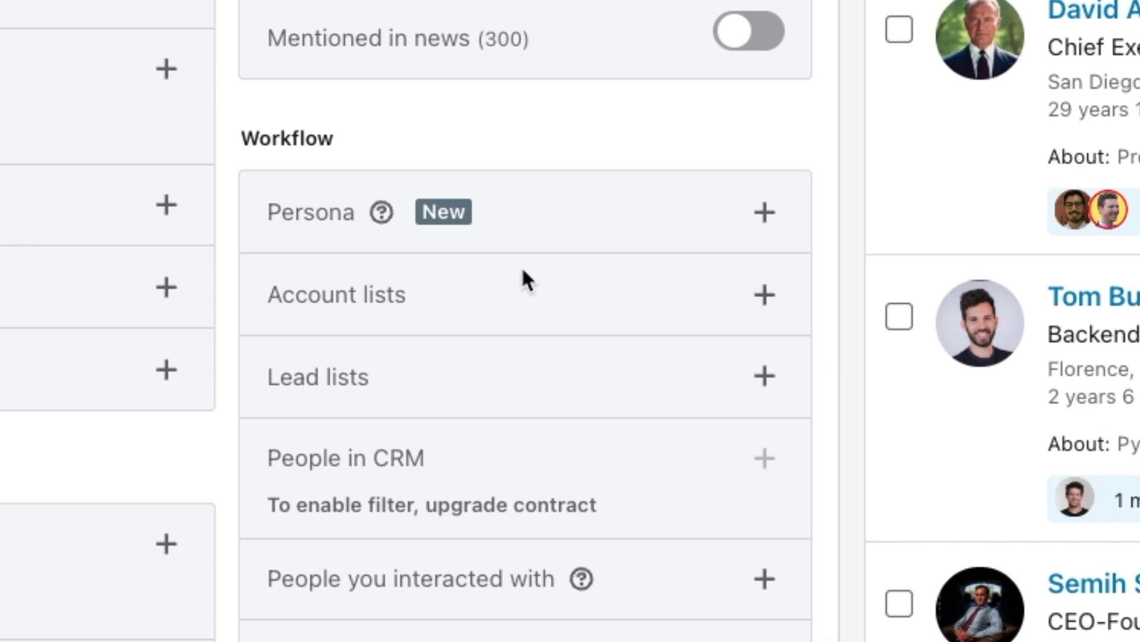
pyautogui.click(756, 302)
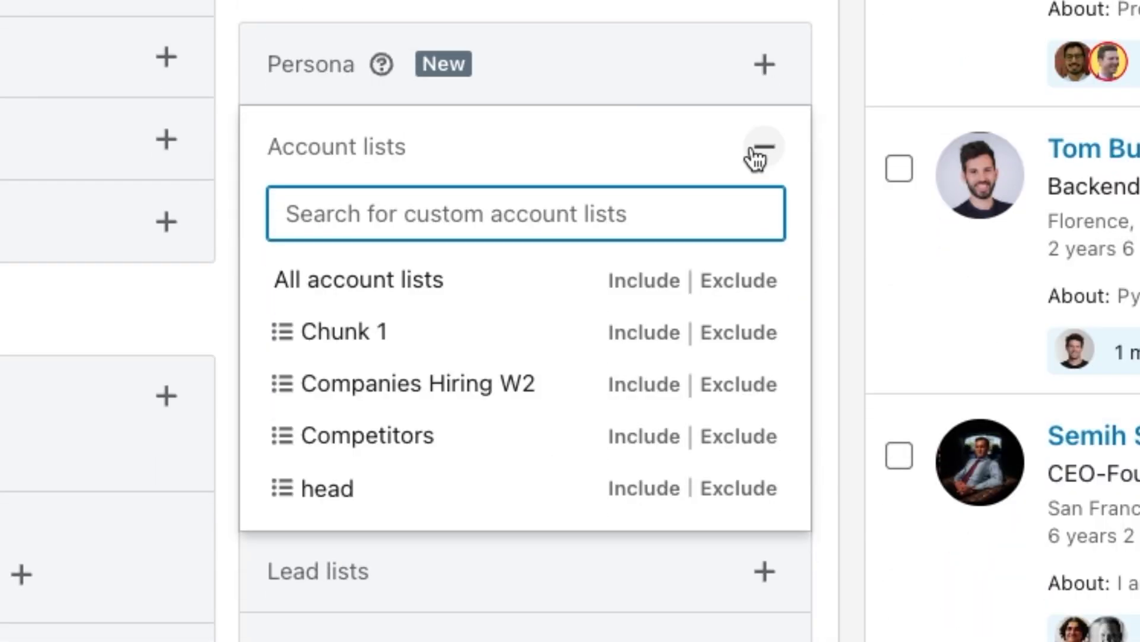
pyautogui.scroll(-5, 561, 483)
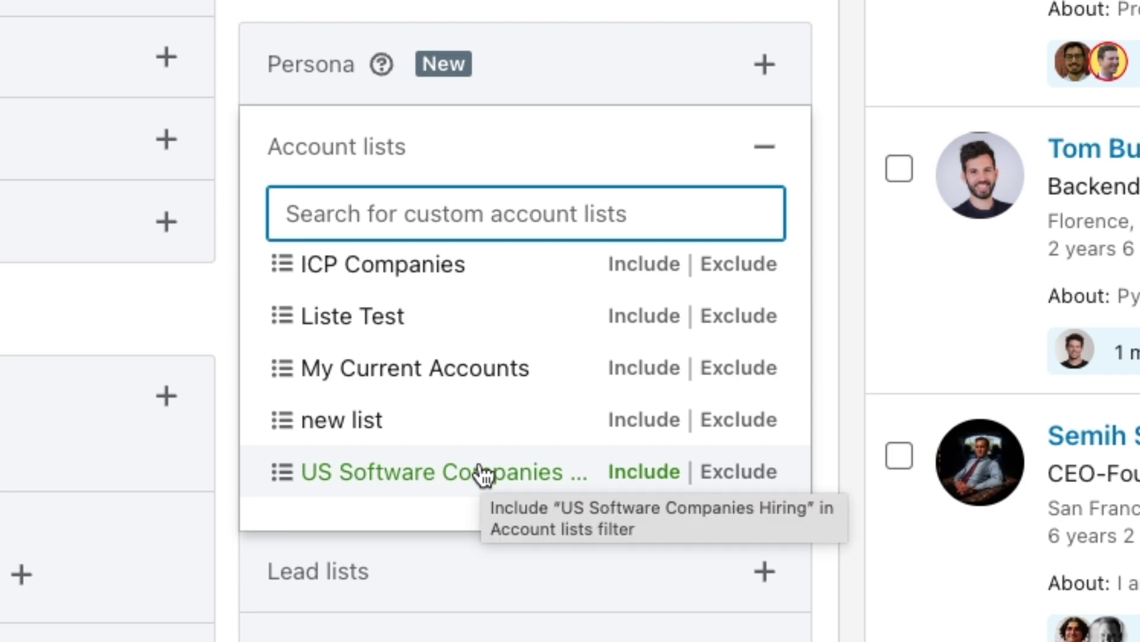
pyautogui.click(637, 477)
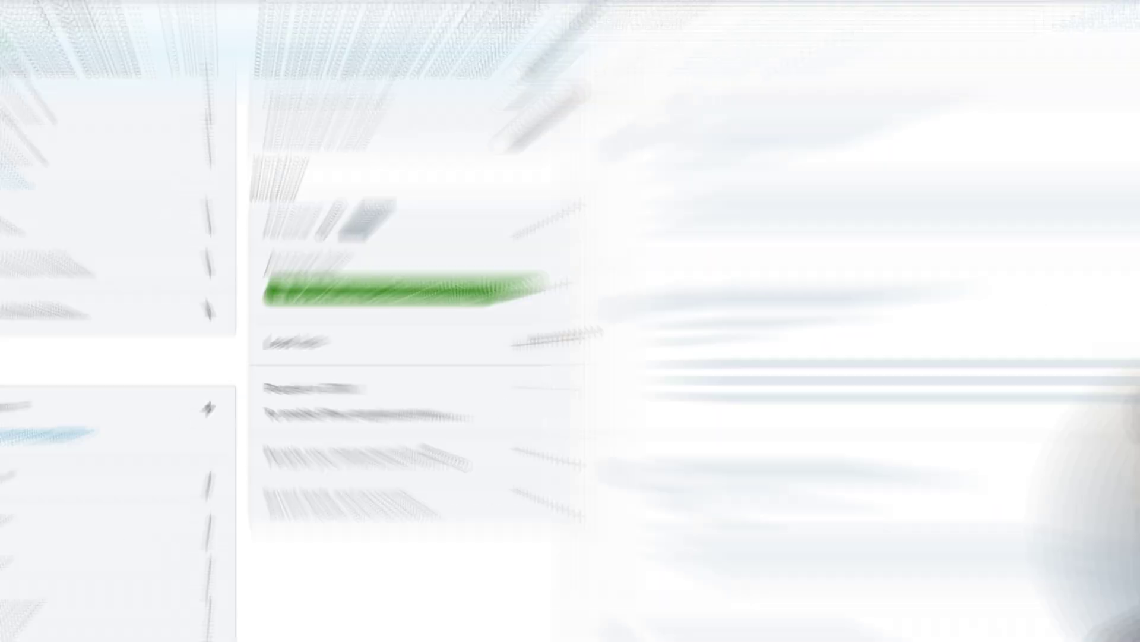
pyautogui.click(1053, 303)
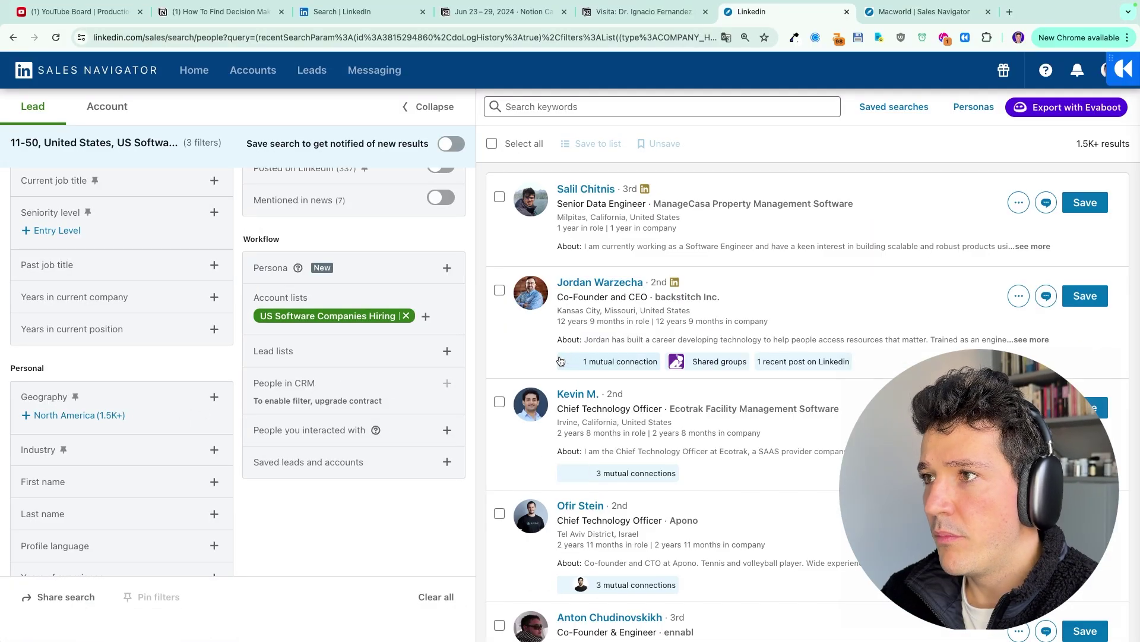
pyautogui.scroll(-3, 560, 360)
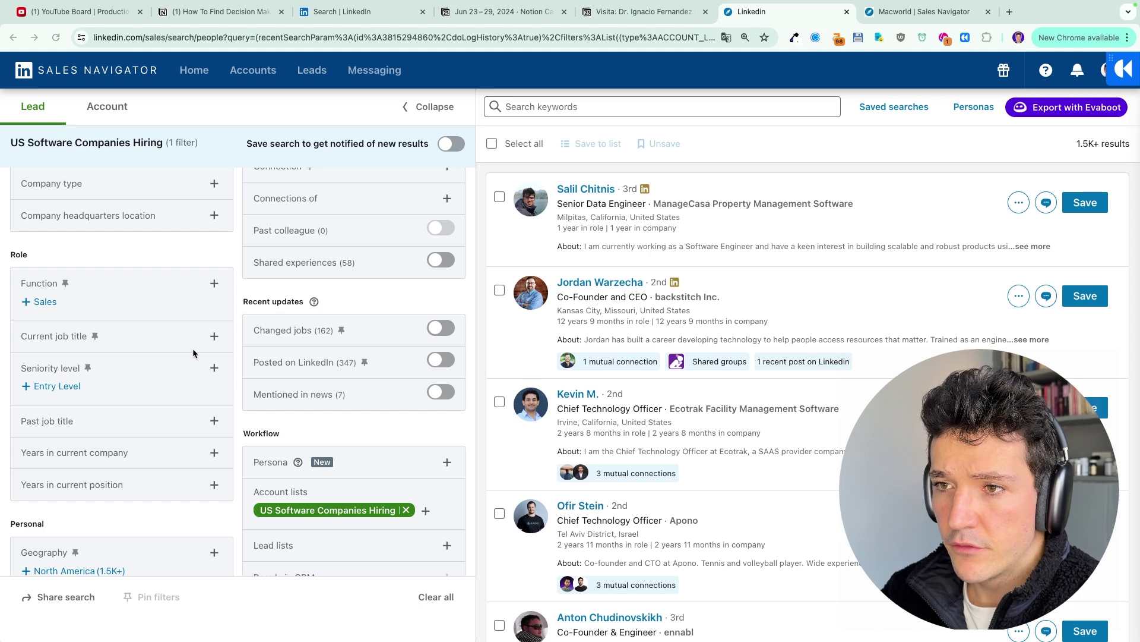
# Include Head of Sales as a current job title and look through the resulting leads
pyautogui.click(214, 337)
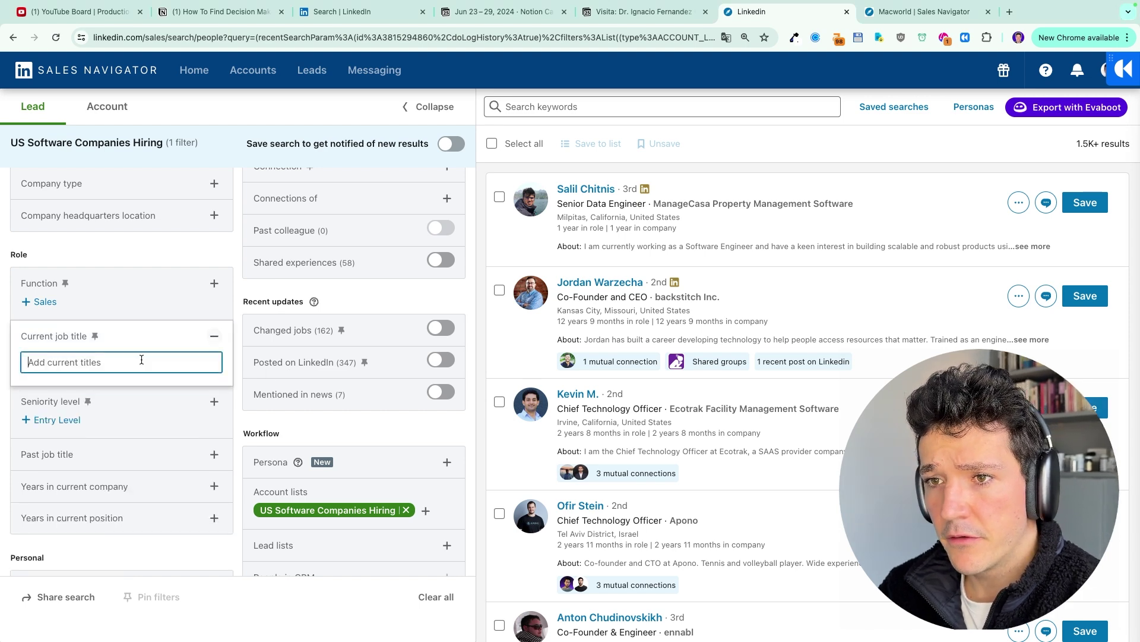
pyautogui.write('Head of Sales')
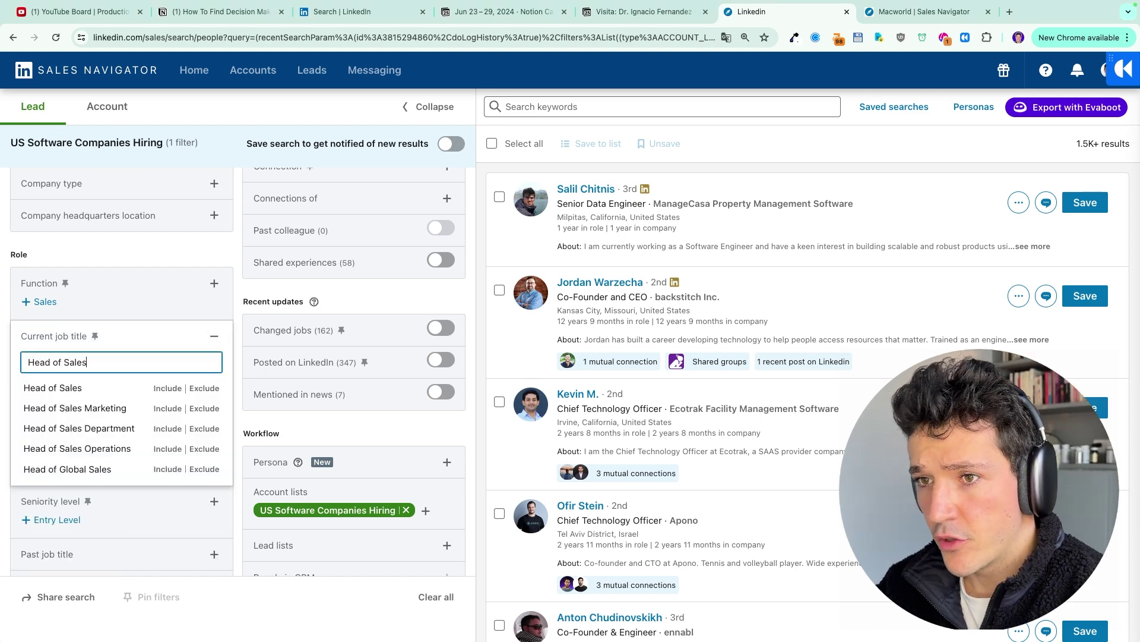
pyautogui.click(75, 388)
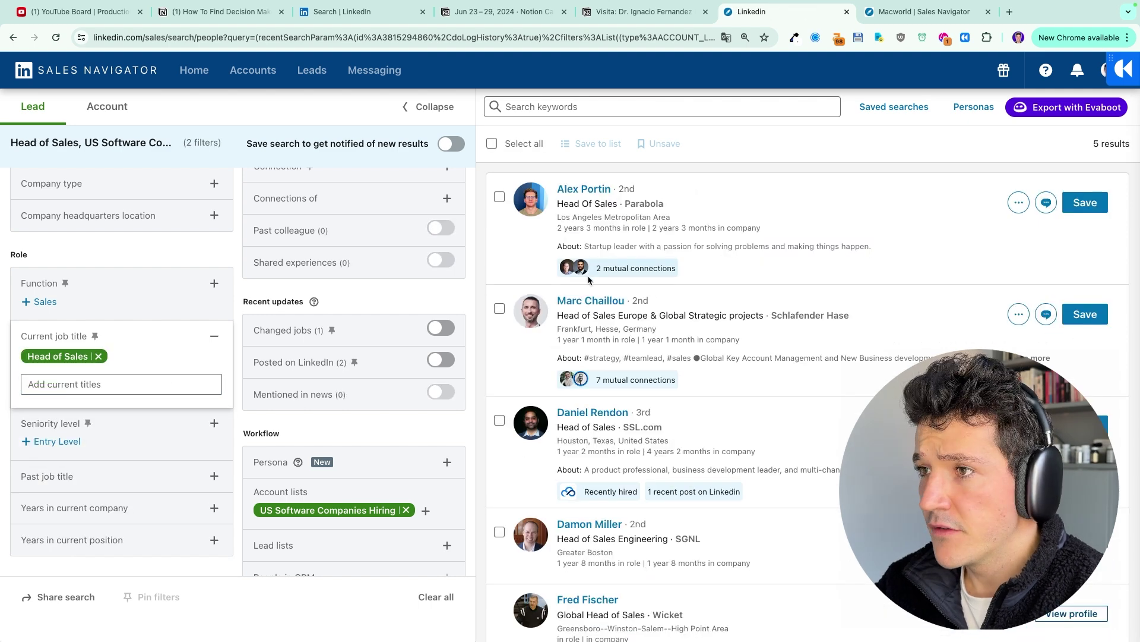
pyautogui.scroll(-1, 506, 305)
pyautogui.scroll(1, 583, 291)
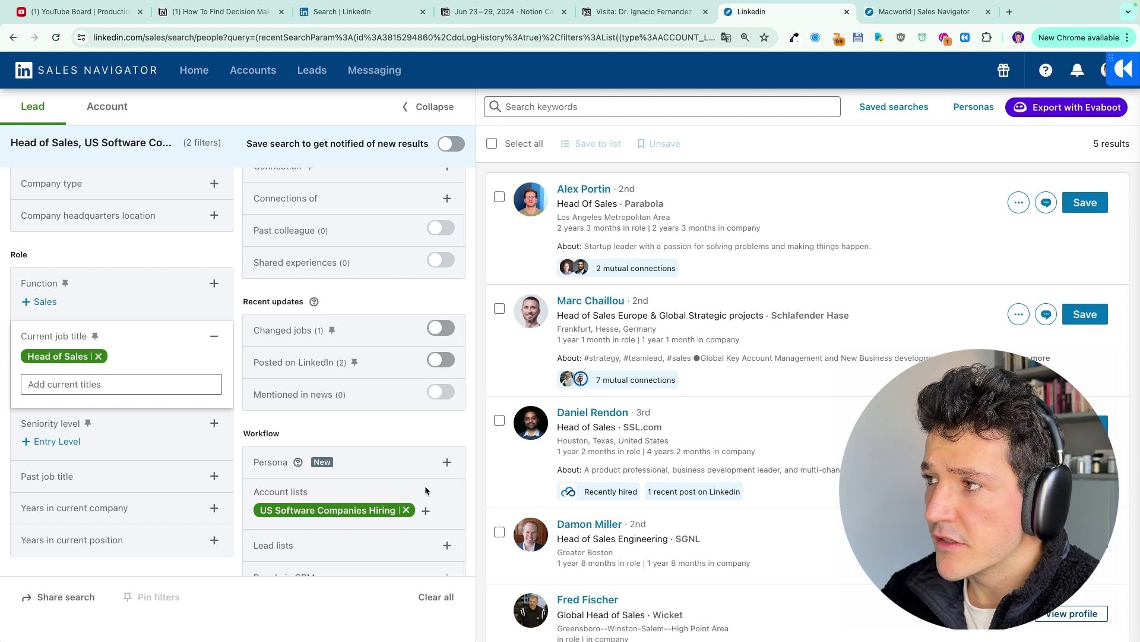
pyautogui.scroll(-1, 702, 482)
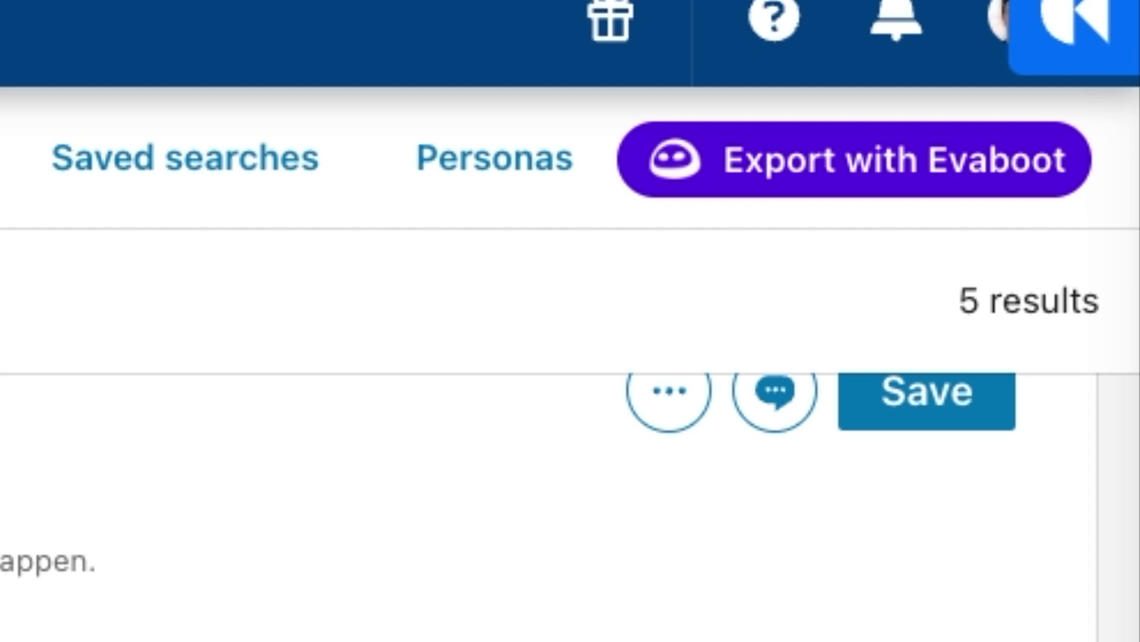
pyautogui.scroll(1, 643, 243)
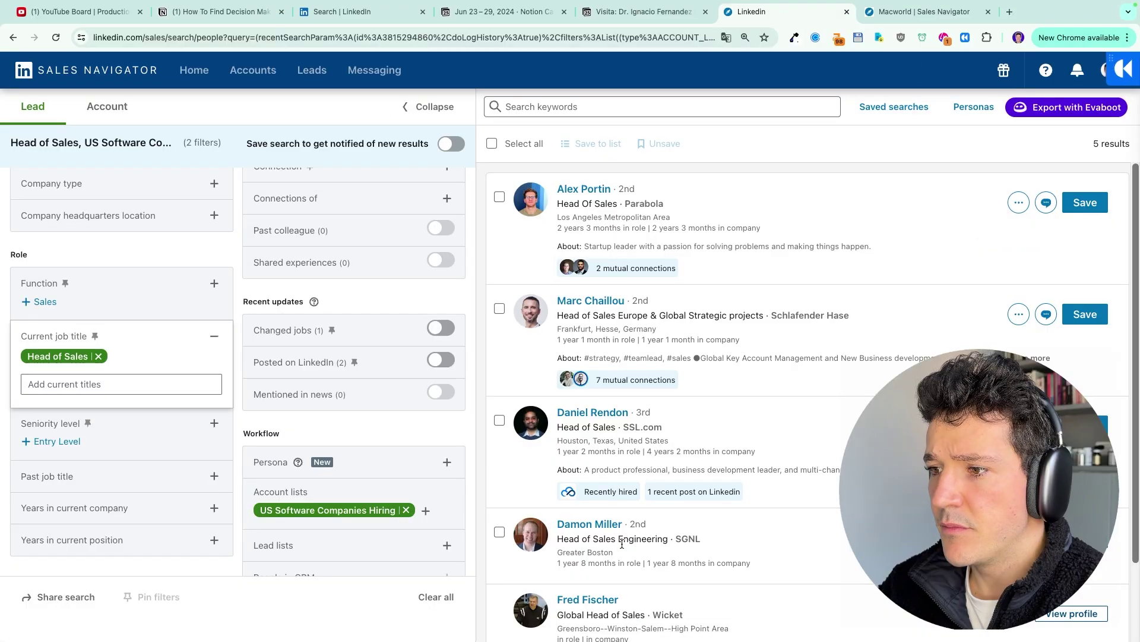
pyautogui.scroll(-1, 621, 540)
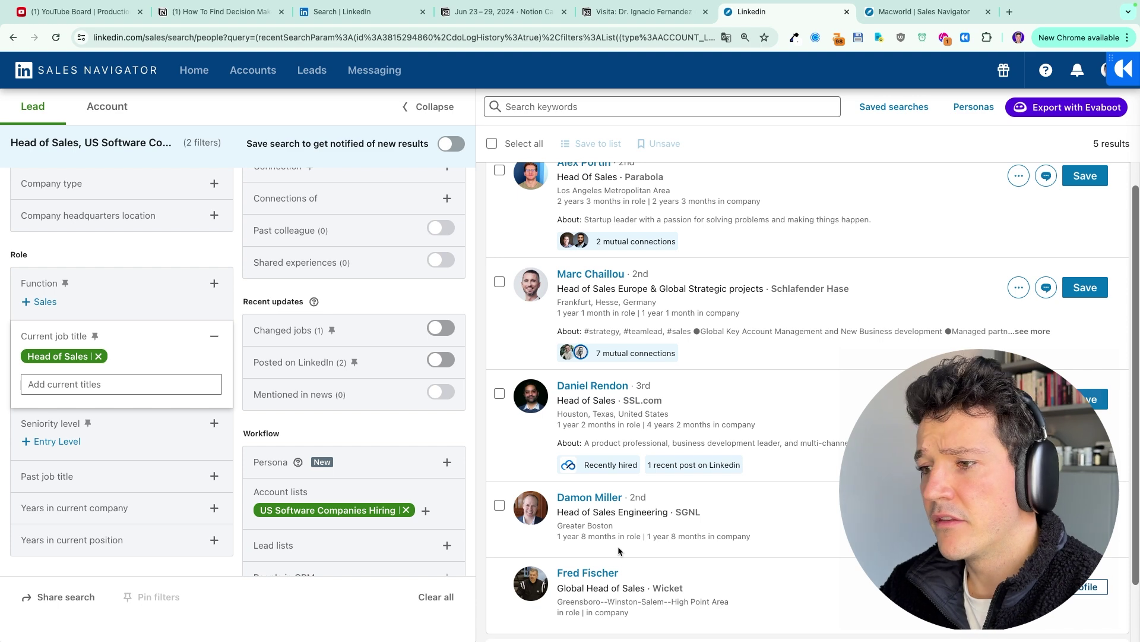
# Add the exact phrase "Chief of Sales", in quotation marks, as another current job title
pyautogui.click(64, 386)
pyautogui.write('Chief of')
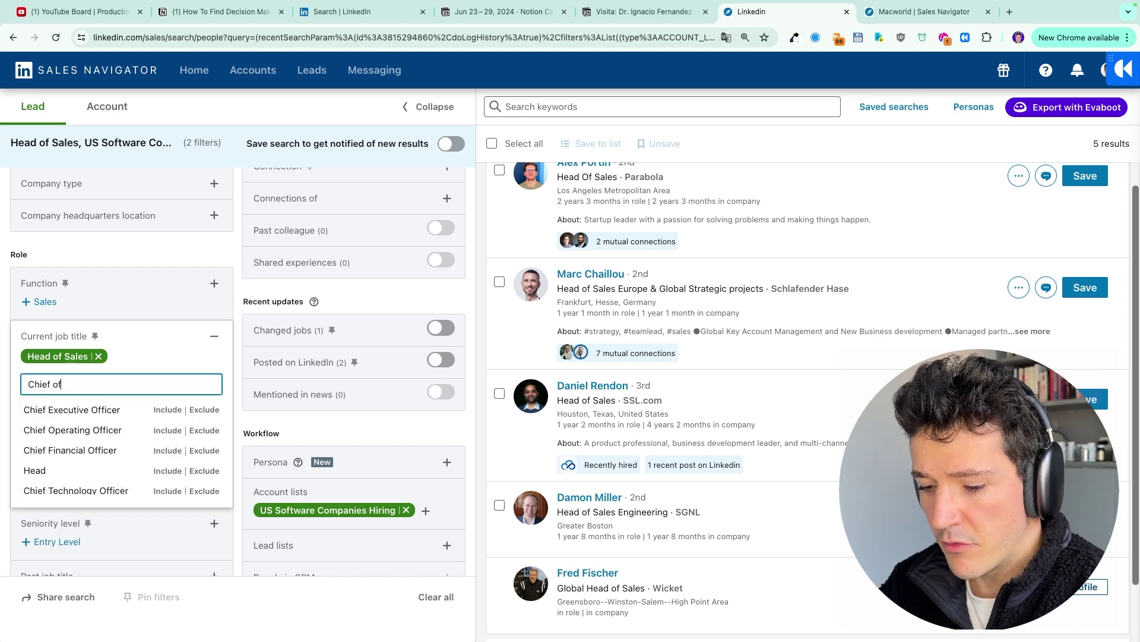
pyautogui.write(' Sales')
pyautogui.press('super+Left')
pyautogui.write('"')
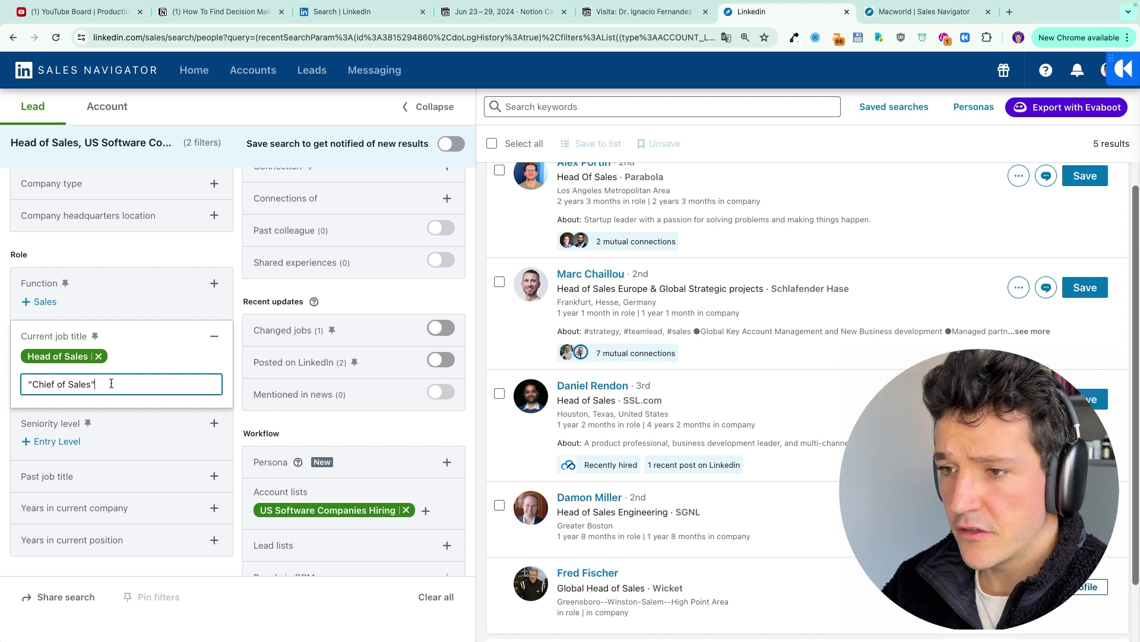
pyautogui.moveTo(111, 383); pyautogui.dragTo(16, 386)
pyautogui.hotkey('ctrl', 'c')
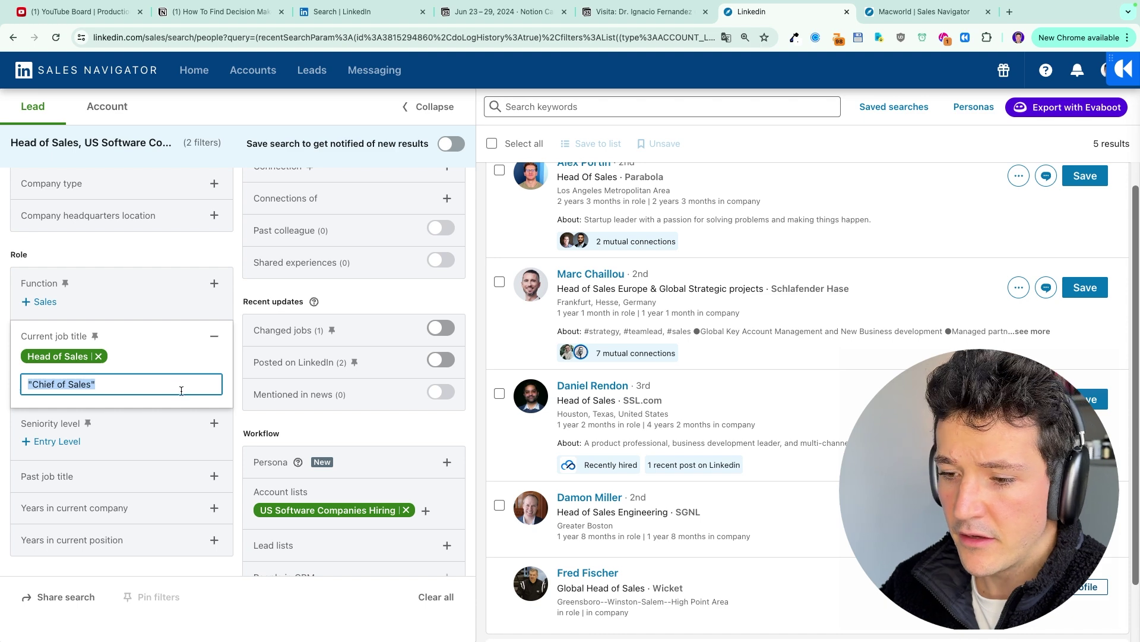
pyautogui.press('BackSpace')
pyautogui.click(119, 354)
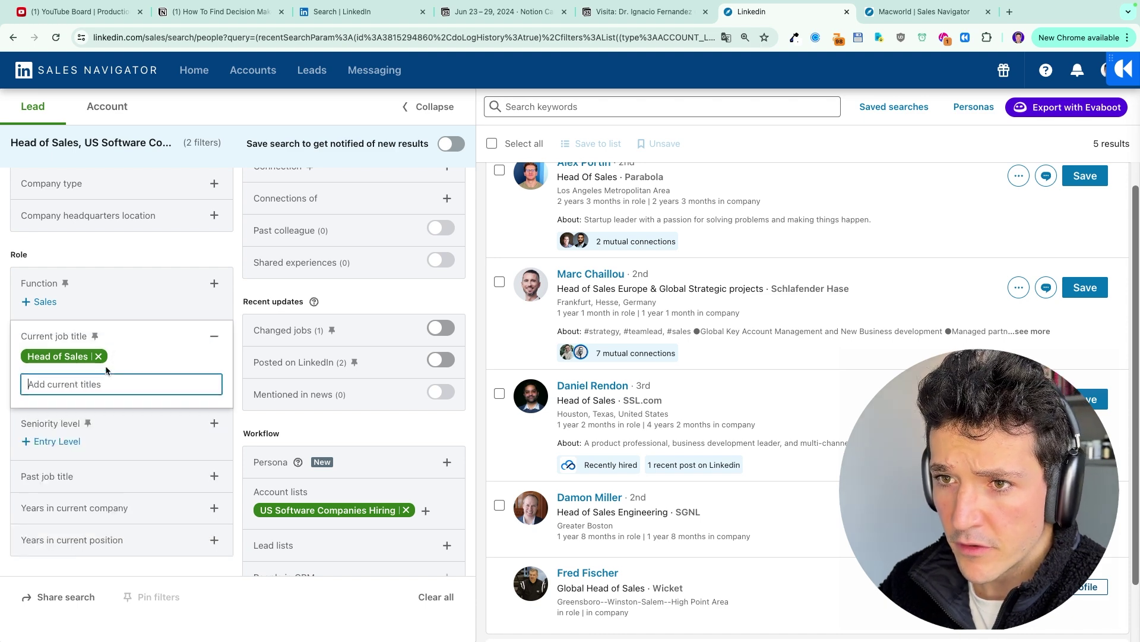
pyautogui.hotkey('ctrl', 'v')
pyautogui.press('Return')
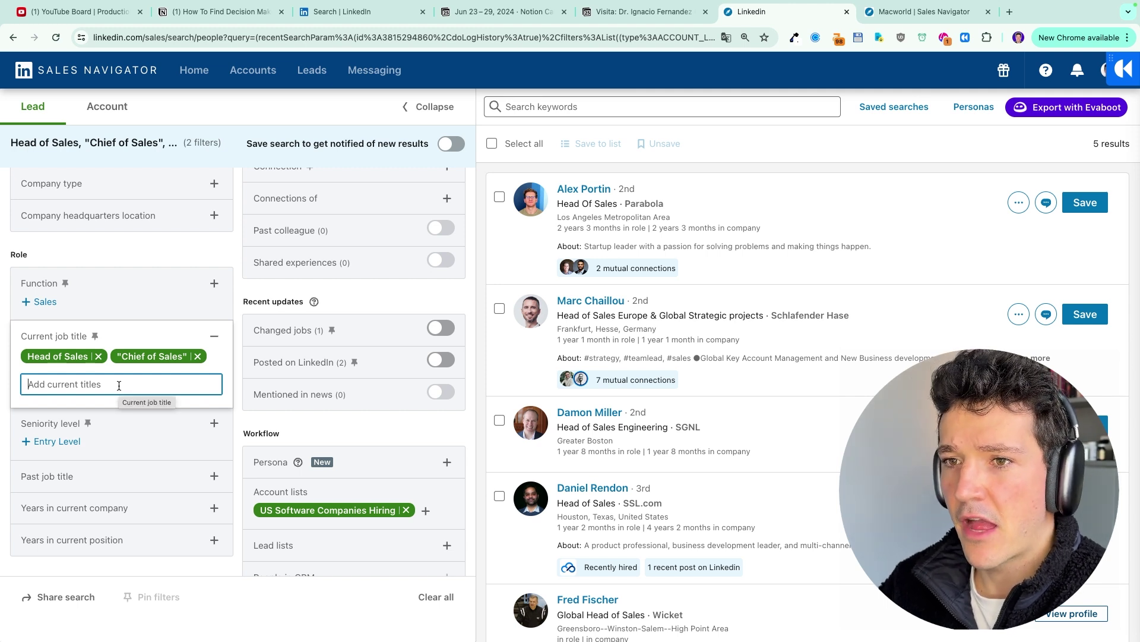
# Include Head of Marketing as a further current job title for the leads
pyautogui.write('Head of M')
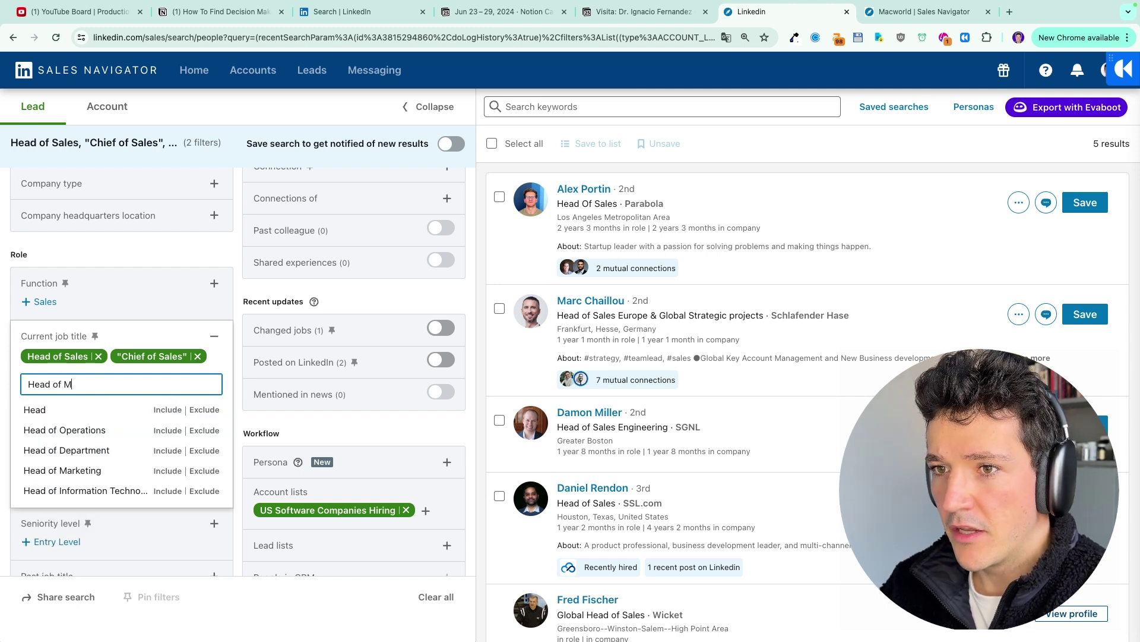
pyautogui.write('arketing')
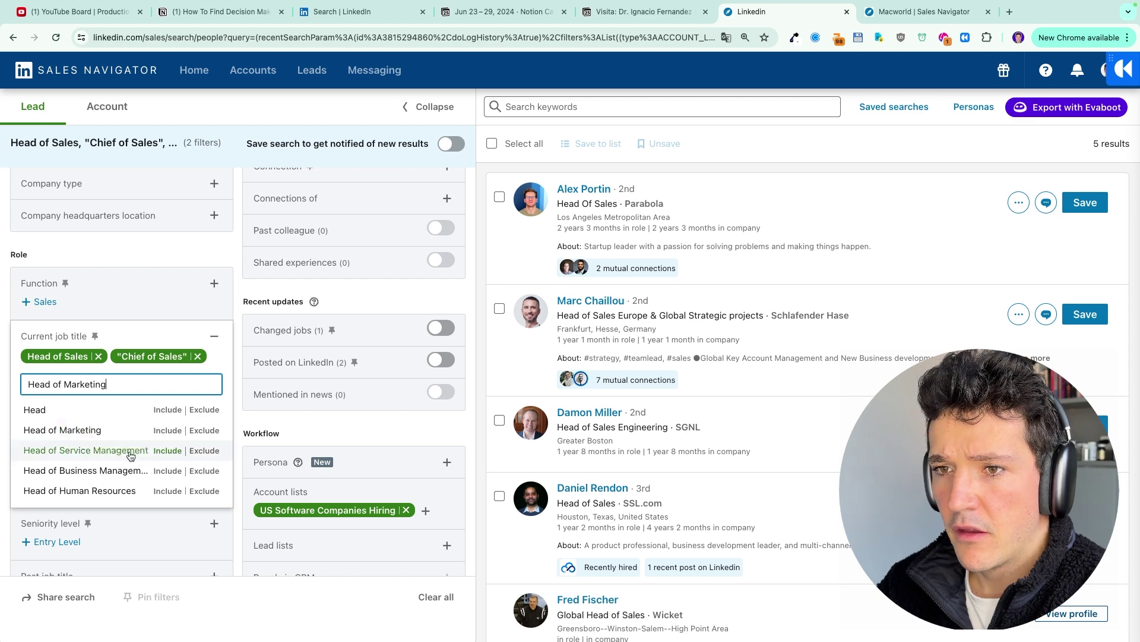
pyautogui.click(83, 412)
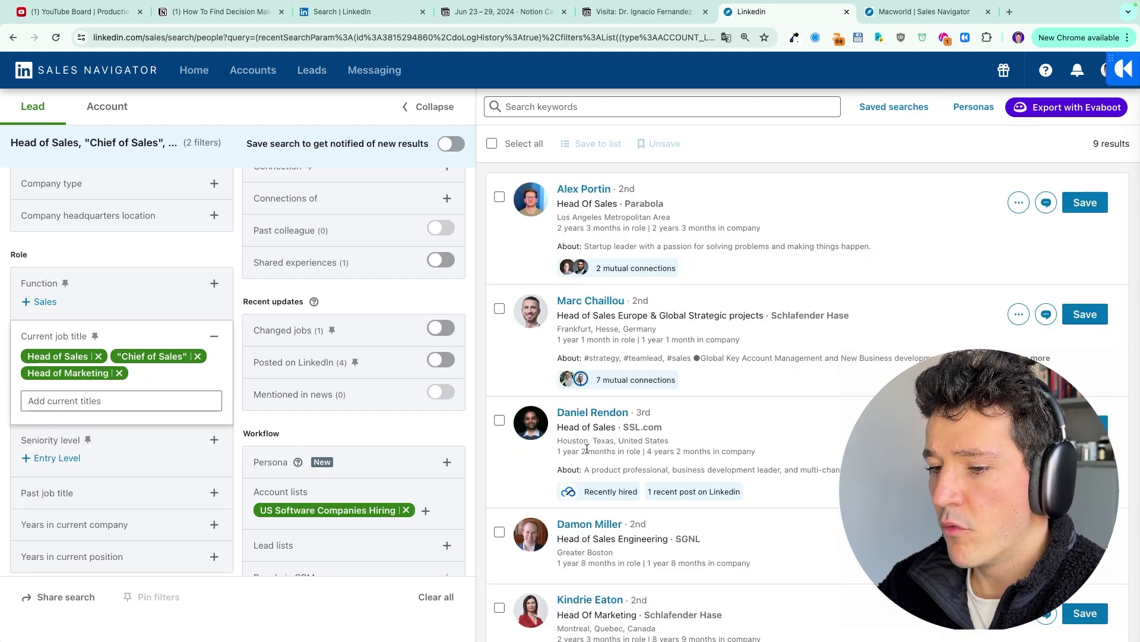
pyautogui.scroll(-1, 361, 491)
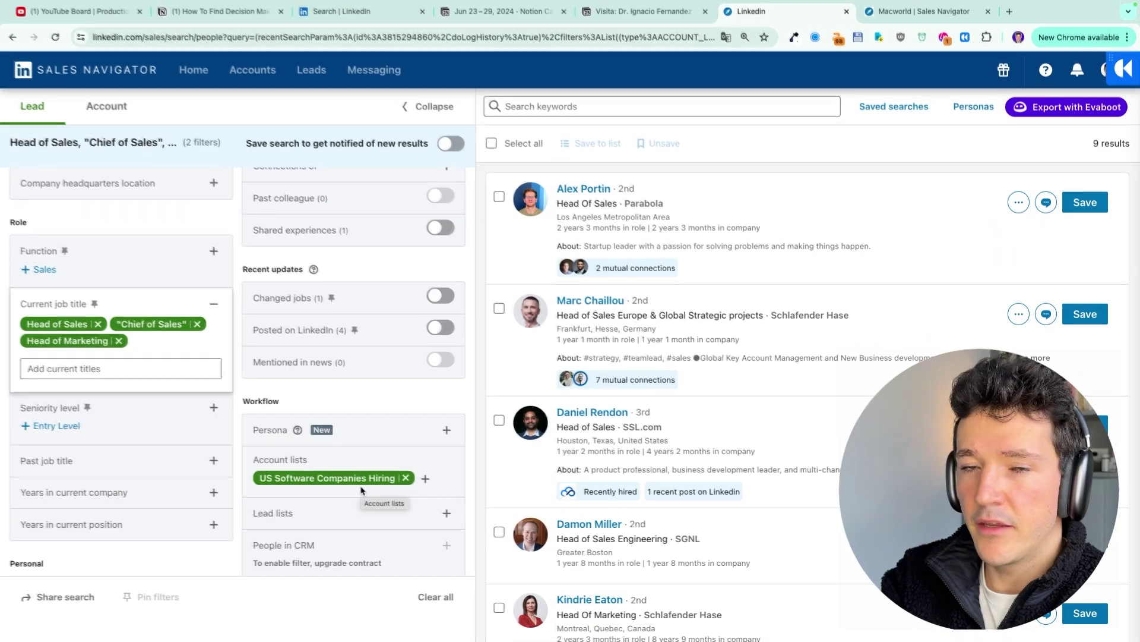
# Review the applied lead filters and save the search to get notified of new results
pyautogui.scroll(4, 127, 421)
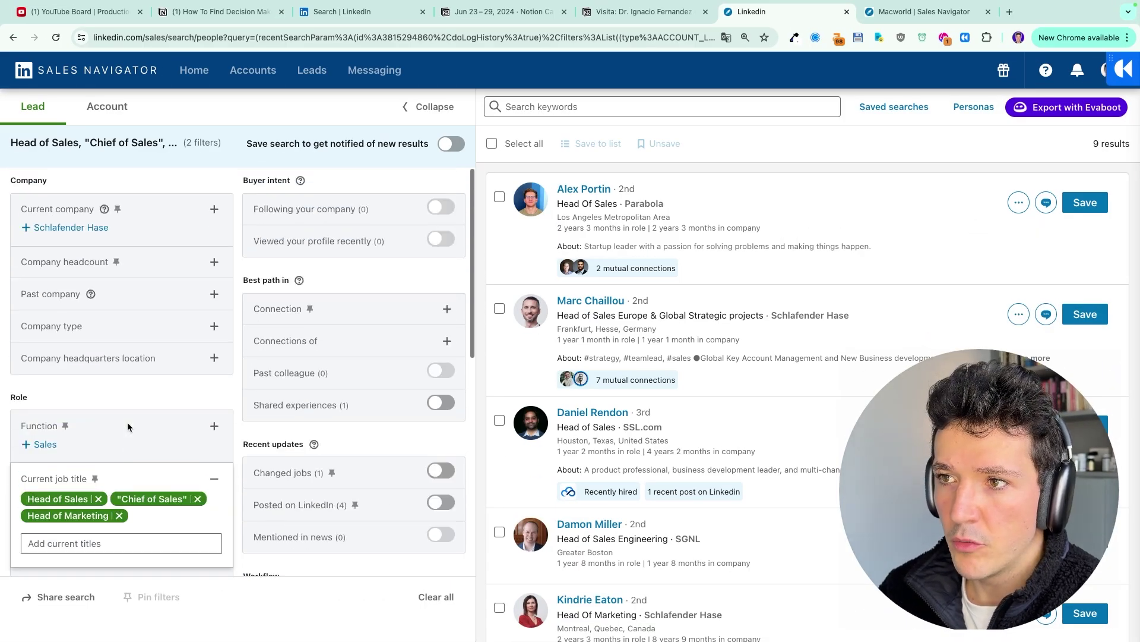
pyautogui.scroll(-5, 127, 422)
pyautogui.scroll(1, 127, 421)
pyautogui.scroll(-3, 128, 423)
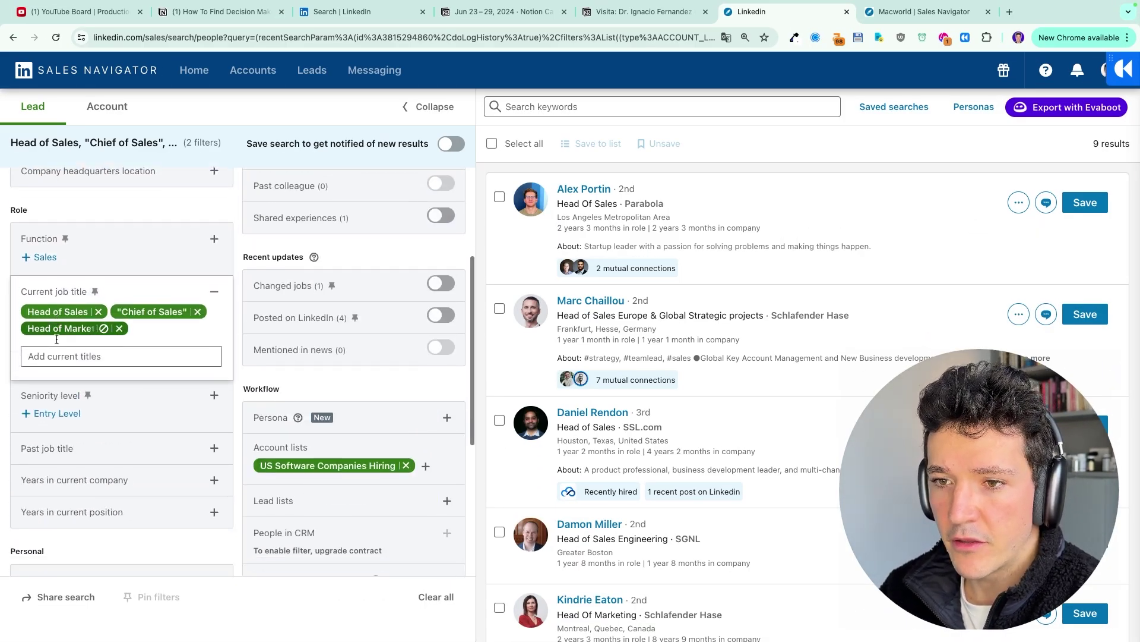
pyautogui.scroll(7, 136, 389)
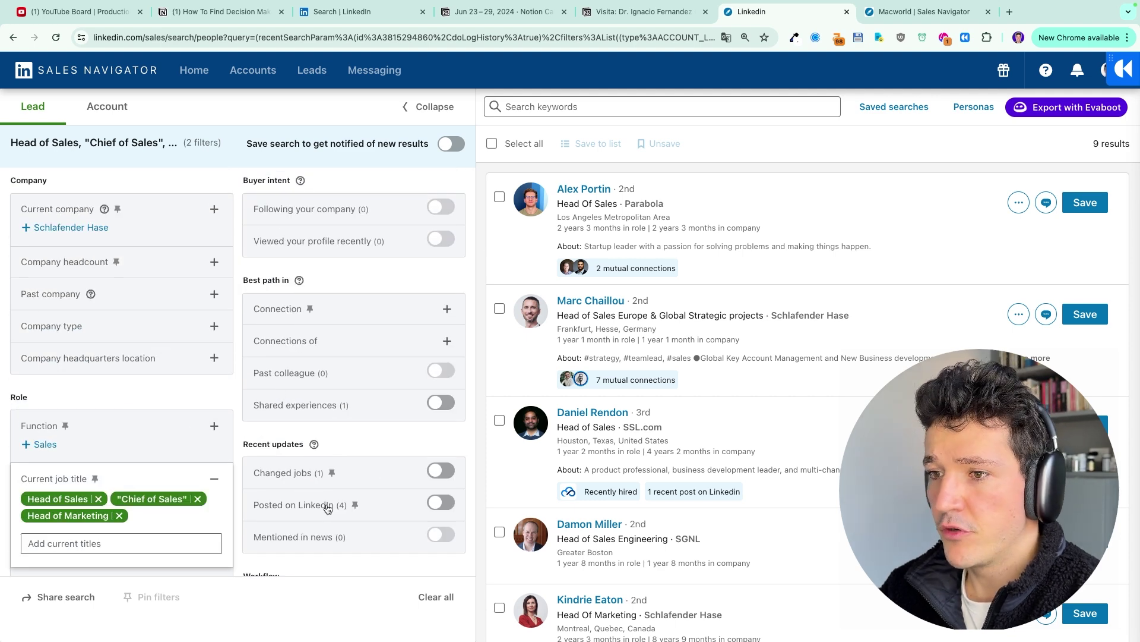
pyautogui.scroll(-3, 327, 506)
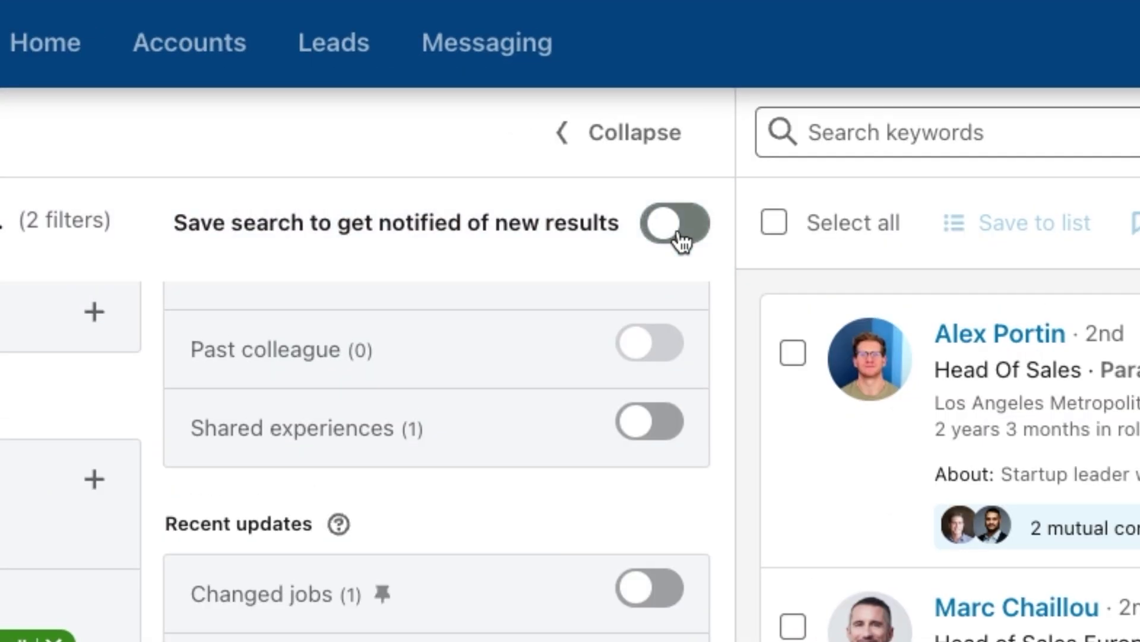
pyautogui.click(452, 144)
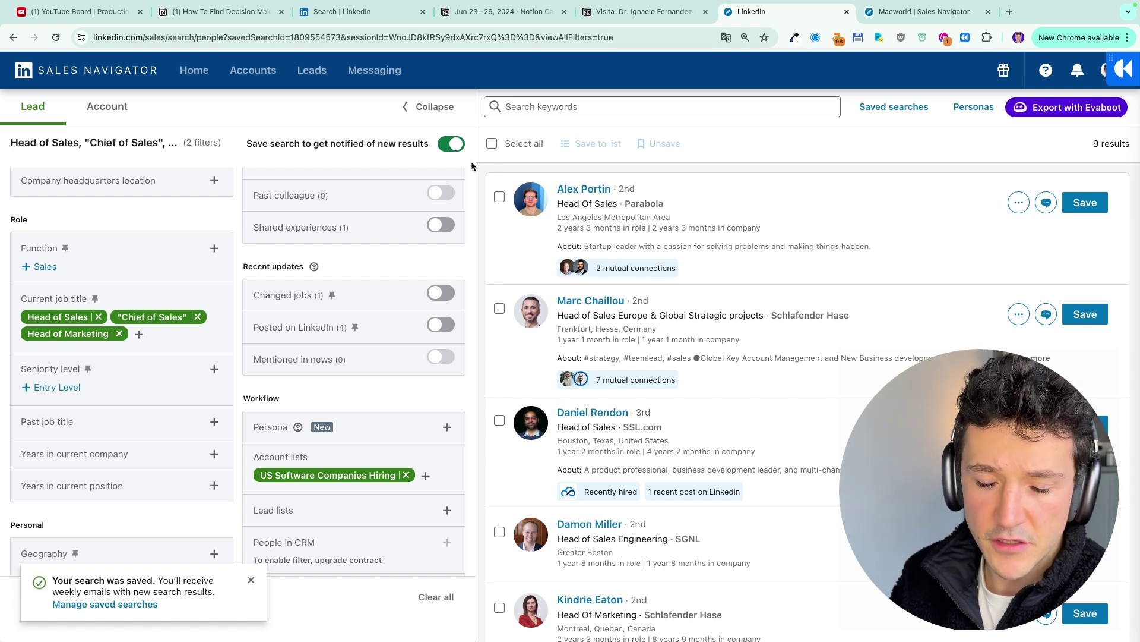
# Open the list of saved lead searches and view the new results for the Founder France search
pyautogui.click(878, 107)
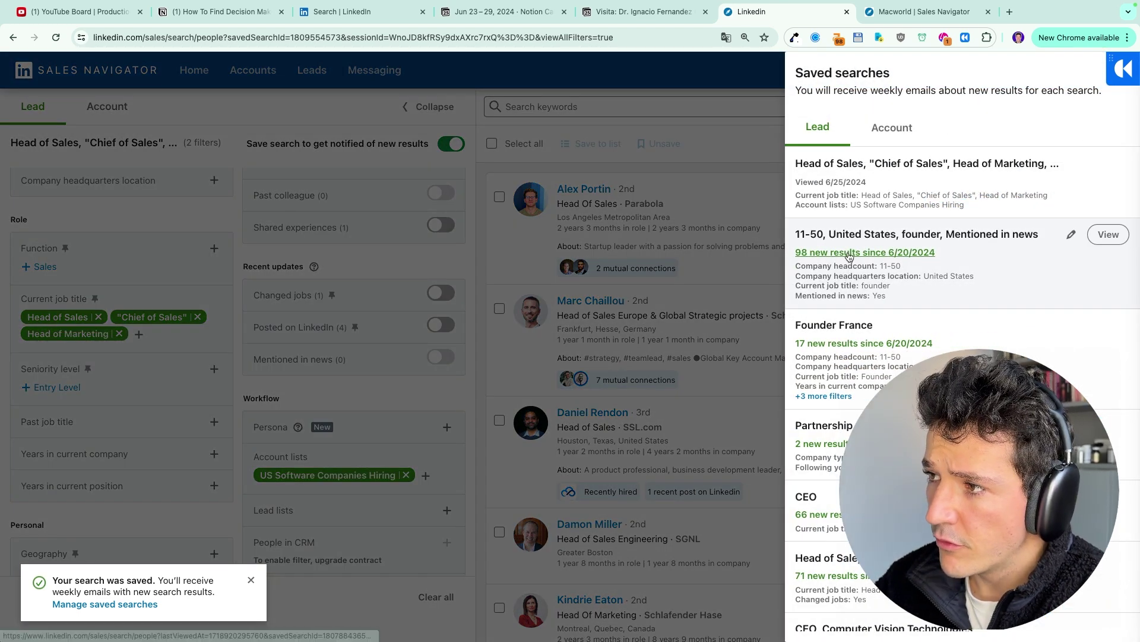
pyautogui.click(854, 343)
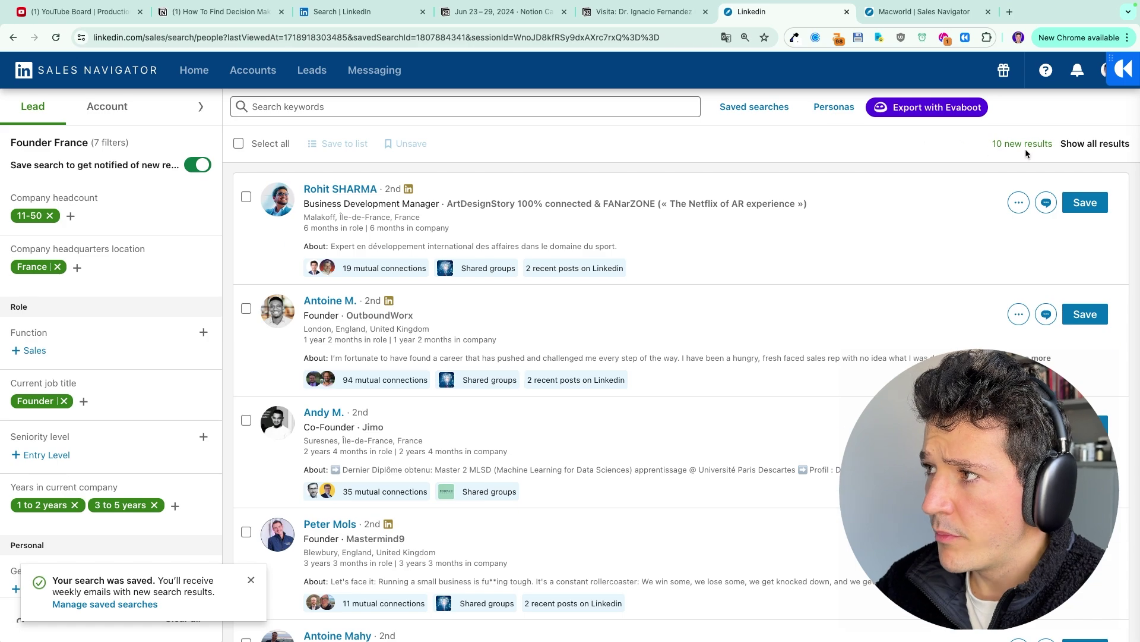
# Look over the new results of the Founder France search and show all its results
pyautogui.scroll(5, 1025, 149)
pyautogui.scroll(-5, 916, 168)
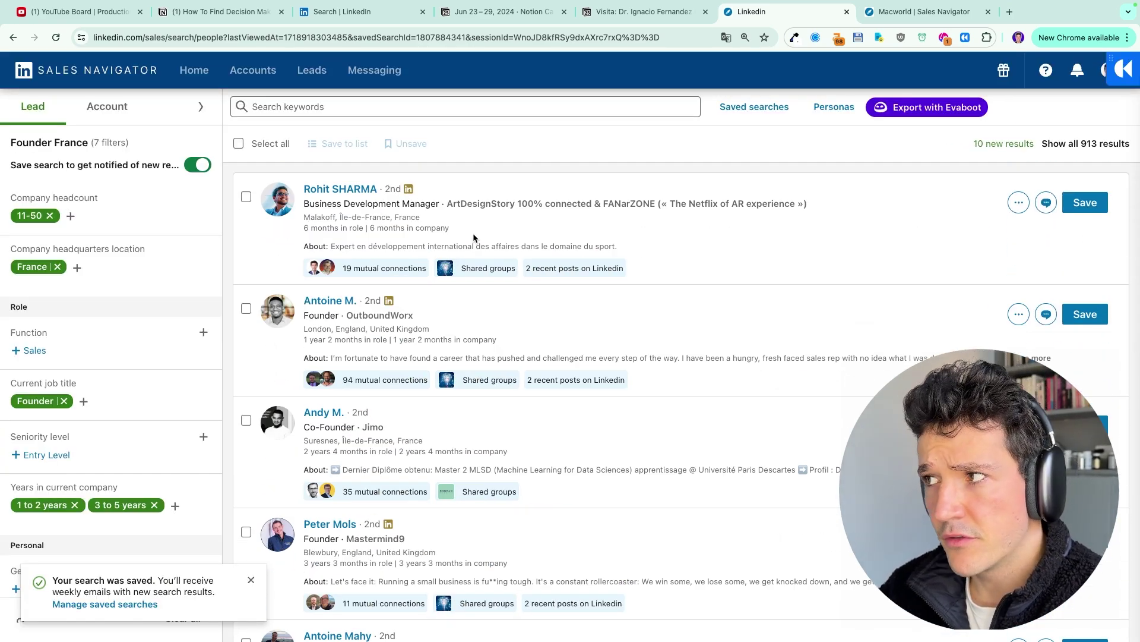
pyautogui.click(1086, 144)
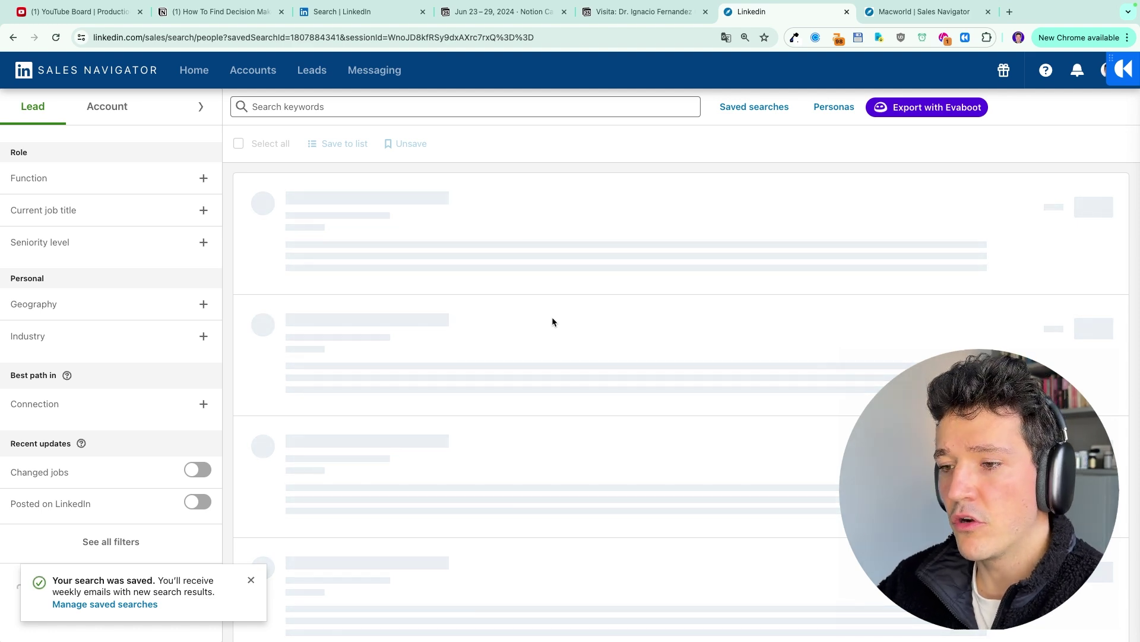
pyautogui.press('super+bracketleft')
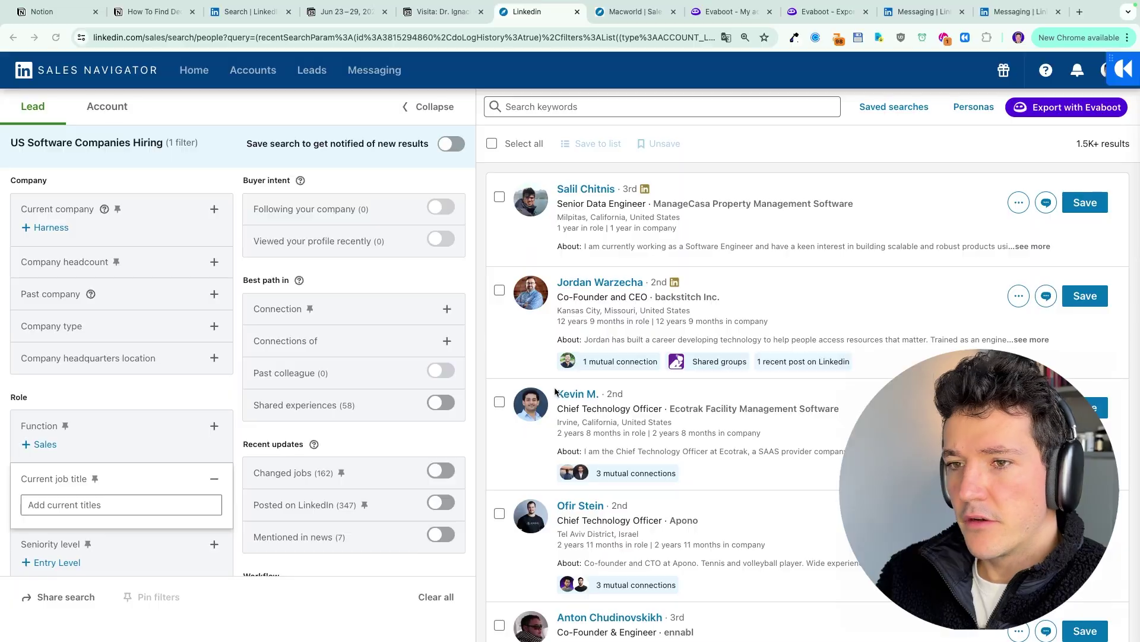
# Filter the leads of the US Software Companies Hiring search by the current job title Head
pyautogui.click(71, 505)
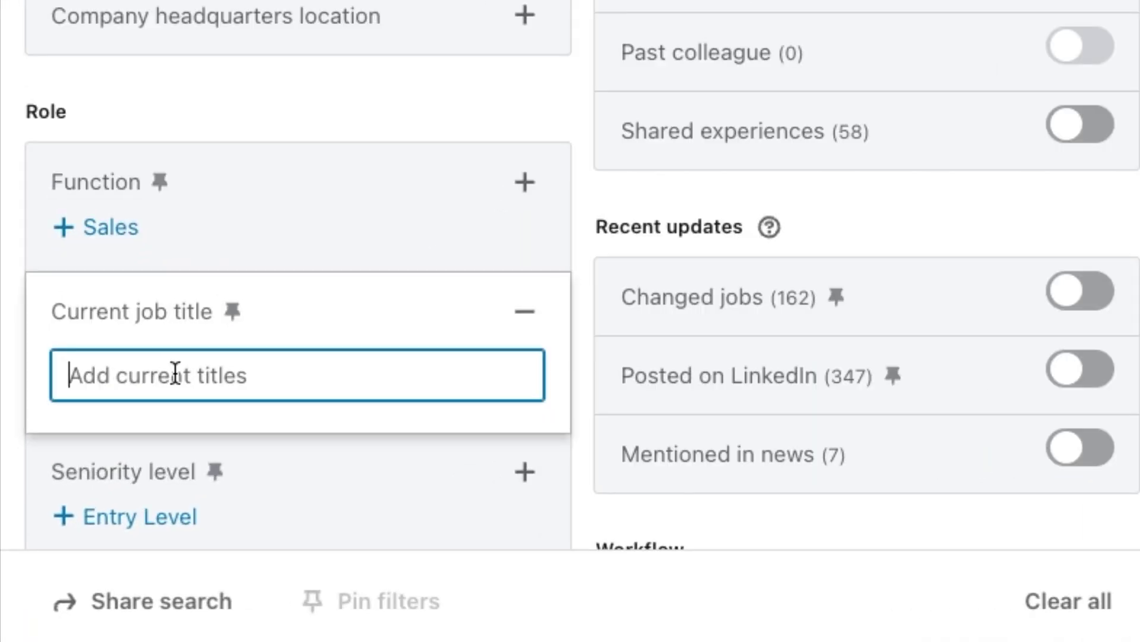
pyautogui.write('Head')
pyautogui.press('Return')
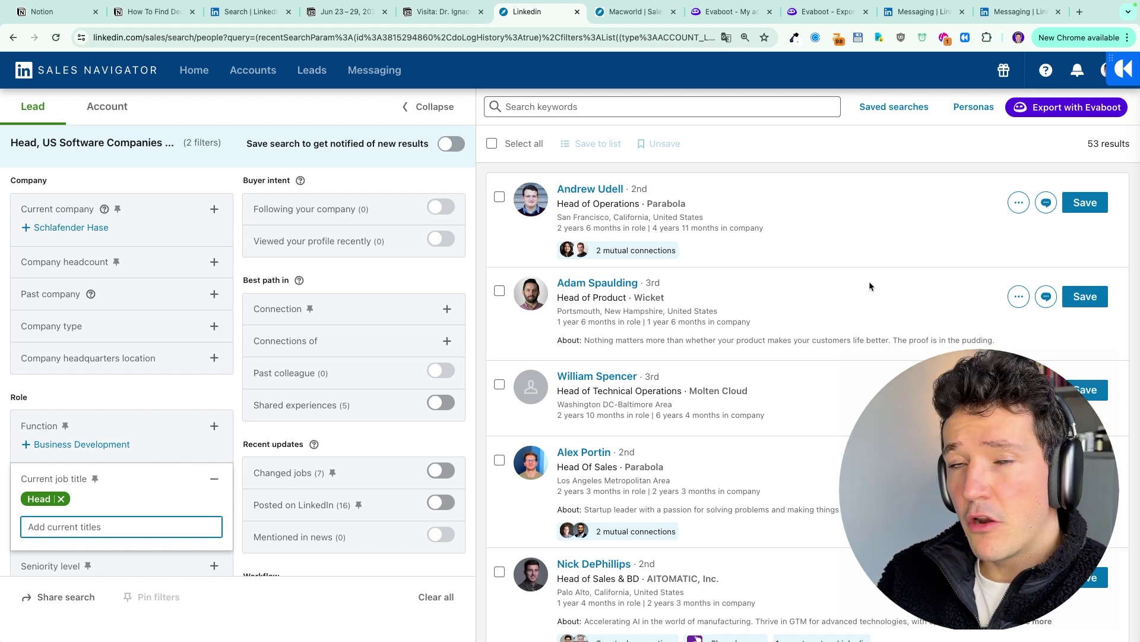
# Start an Evaboot export of the filtered leads, choosing the option With Emails
pyautogui.keyDown('ctrl'); pyautogui.scroll(10, 1043, 142); pyautogui.keyUp('ctrl')
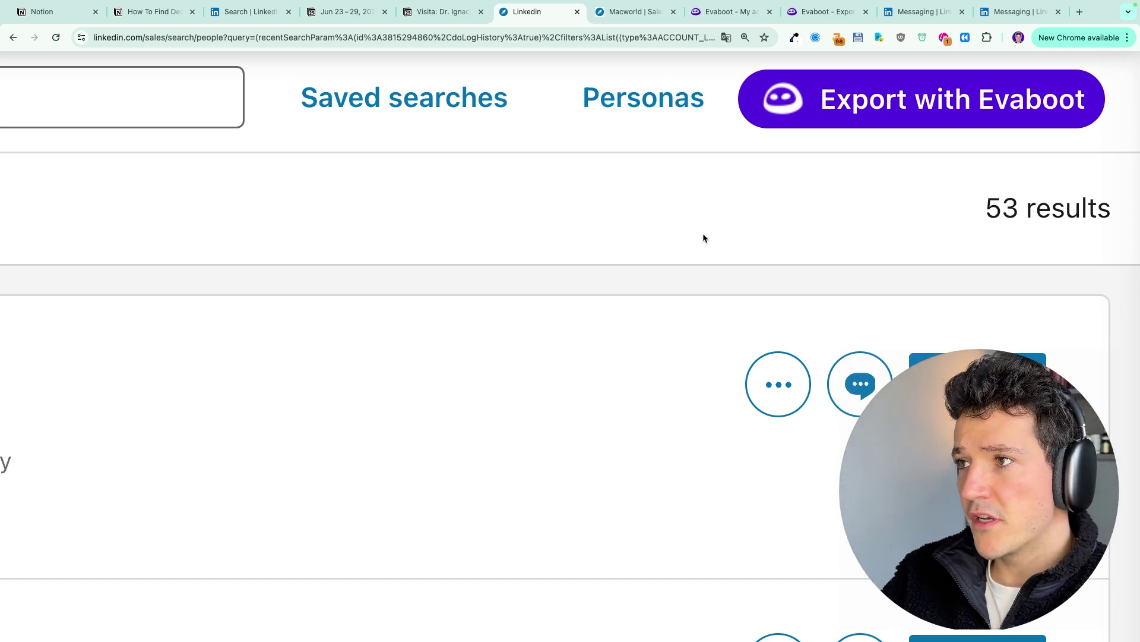
pyautogui.scroll(-5, 453, 314)
pyautogui.hotkey('ctrl', '-')
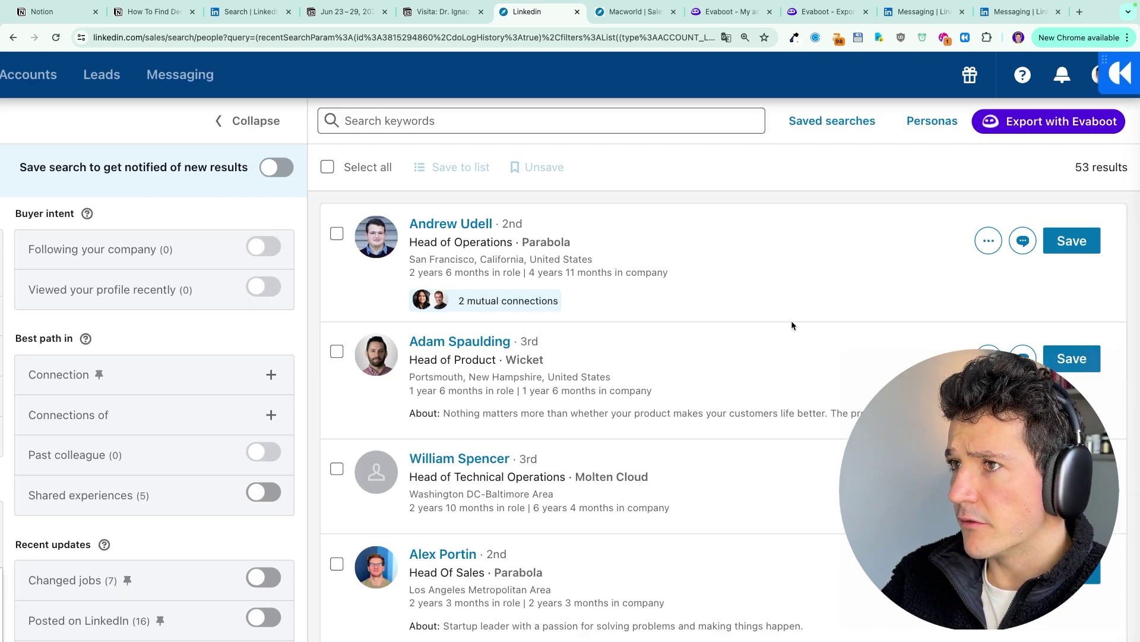
pyautogui.hotkey('ctrl', '-')
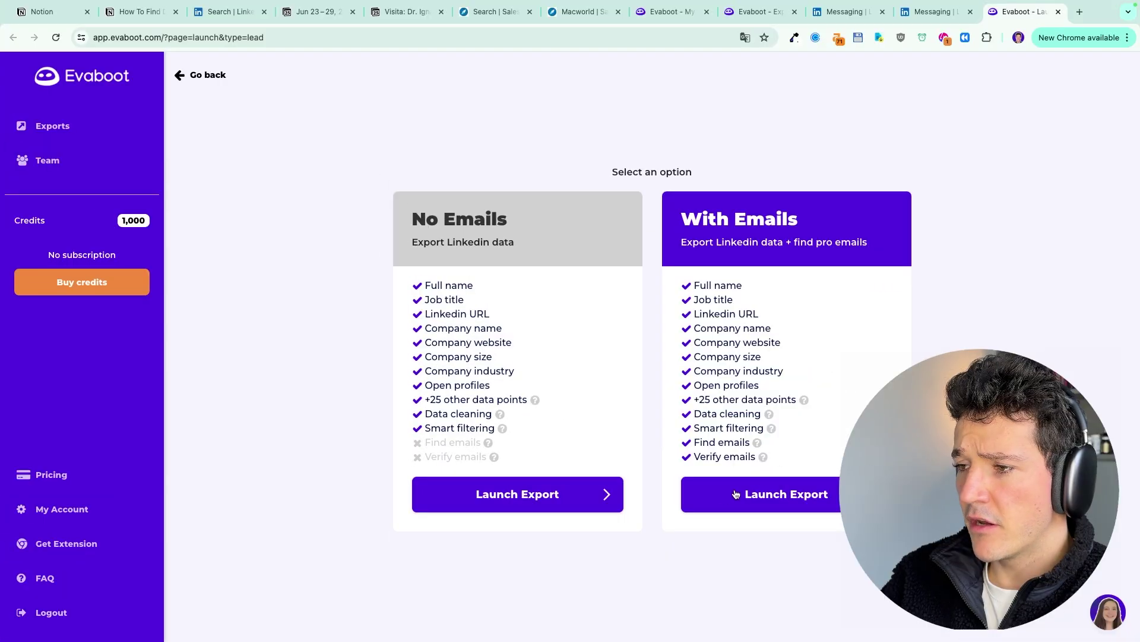
pyautogui.click(932, 568)
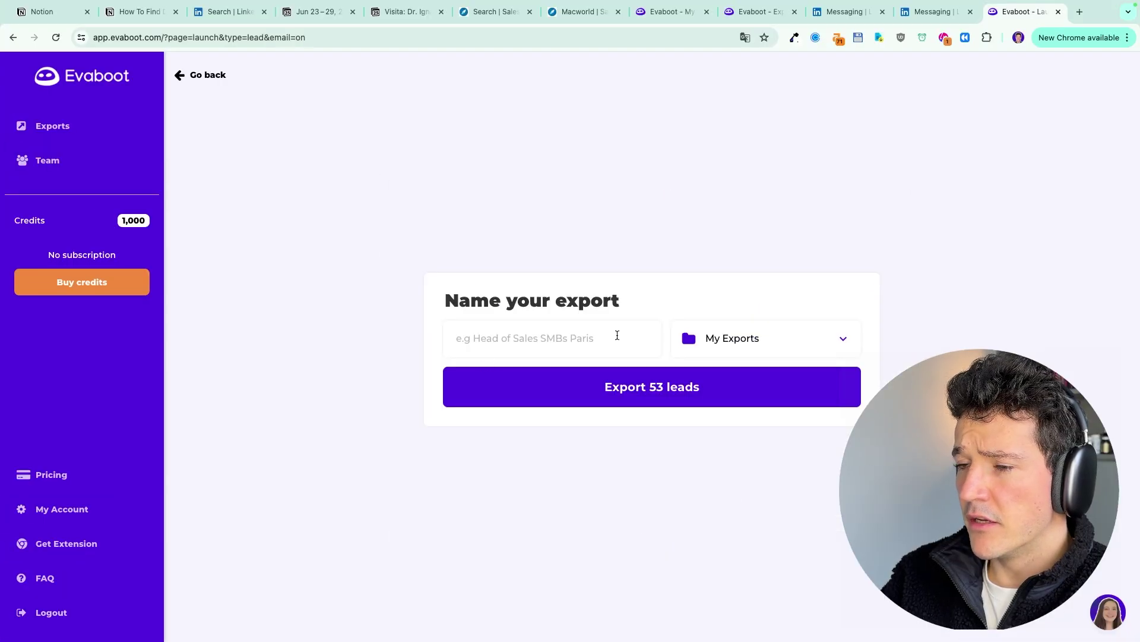
# Name the export "Heads of Software Companies", keep the My Exports folder and launch it
pyautogui.click(525, 352)
pyautogui.write('Heaf')
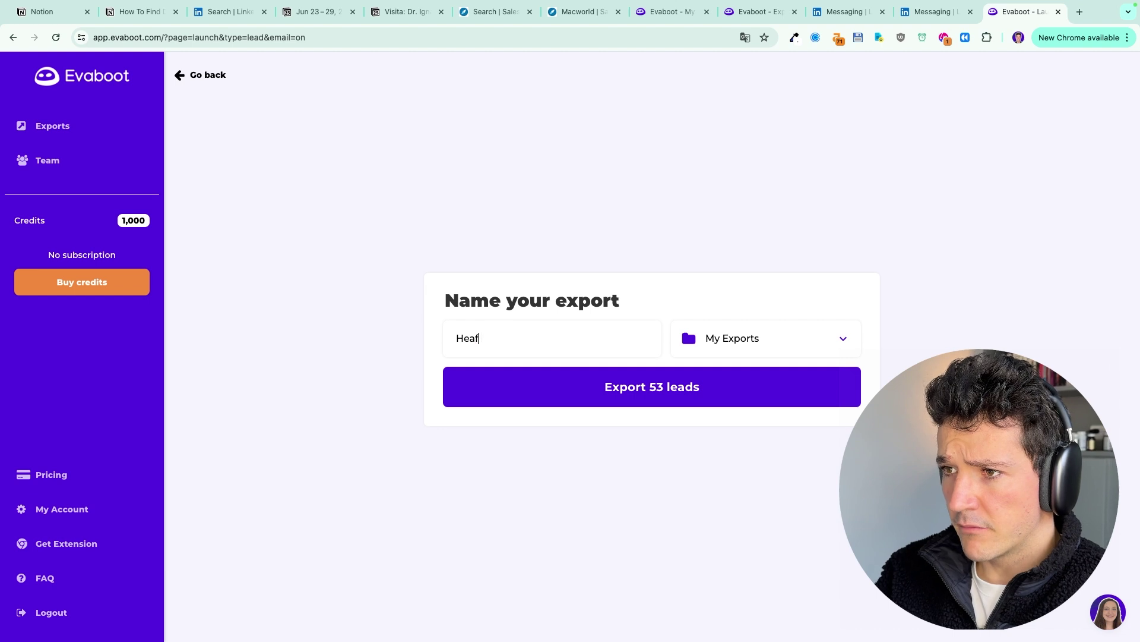
pyautogui.press('BackSpace')
pyautogui.write('ds of Software Companie')
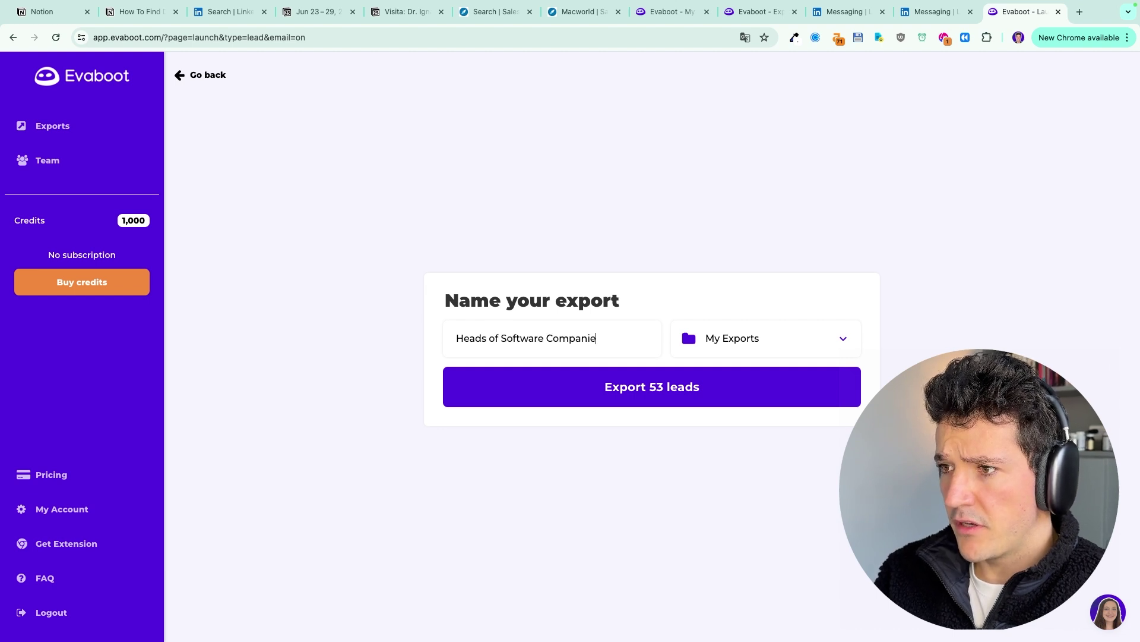
pyautogui.click(547, 386)
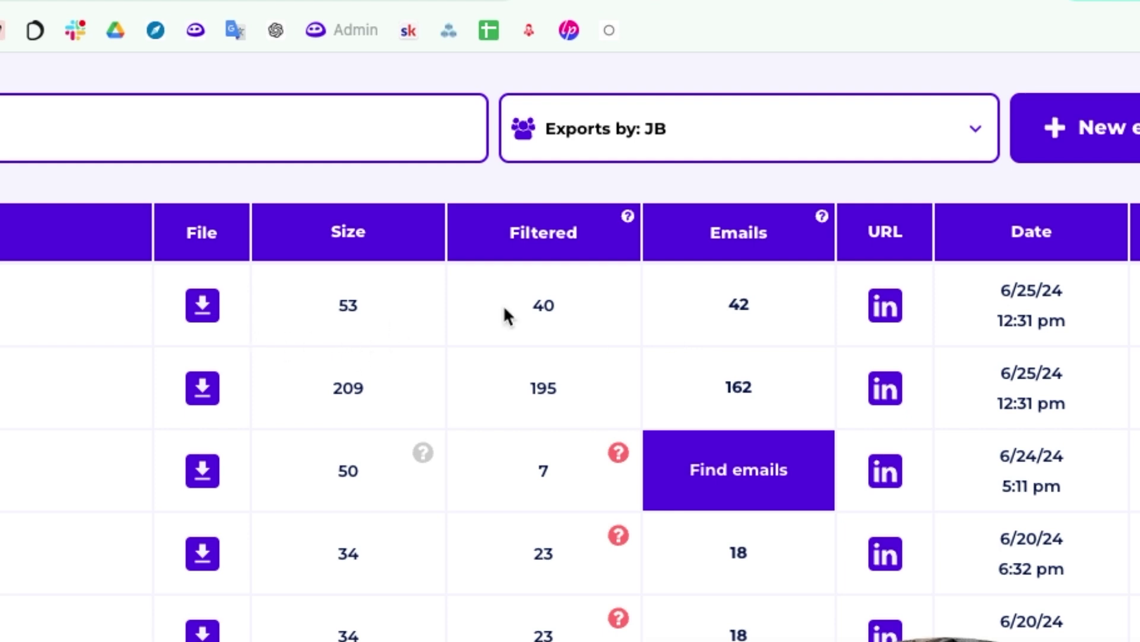
# Check the email breakdown of the Heads of Software Companies export, then download all its leads with Safe + Risky + Empty emails
pyautogui.click(707, 316)
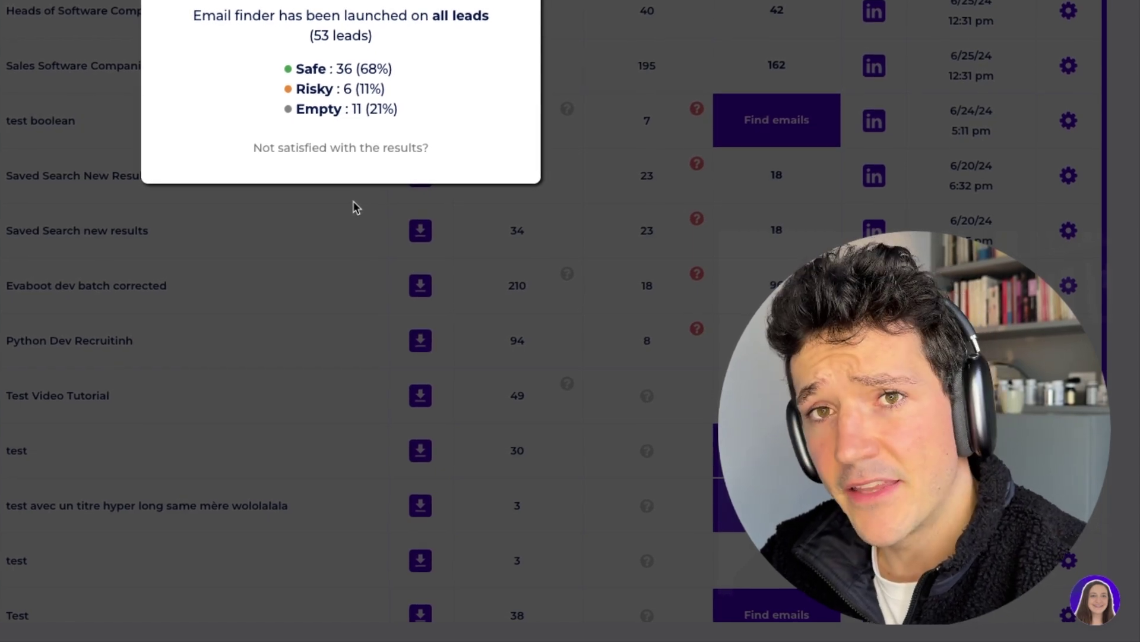
pyautogui.click(356, 205)
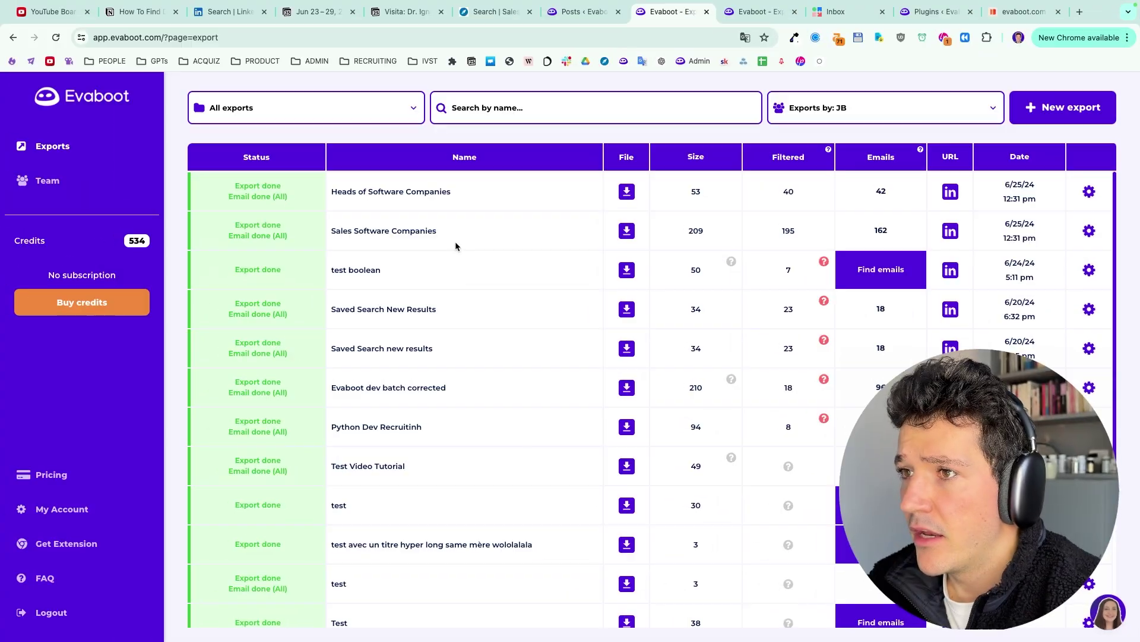
pyautogui.click(627, 191)
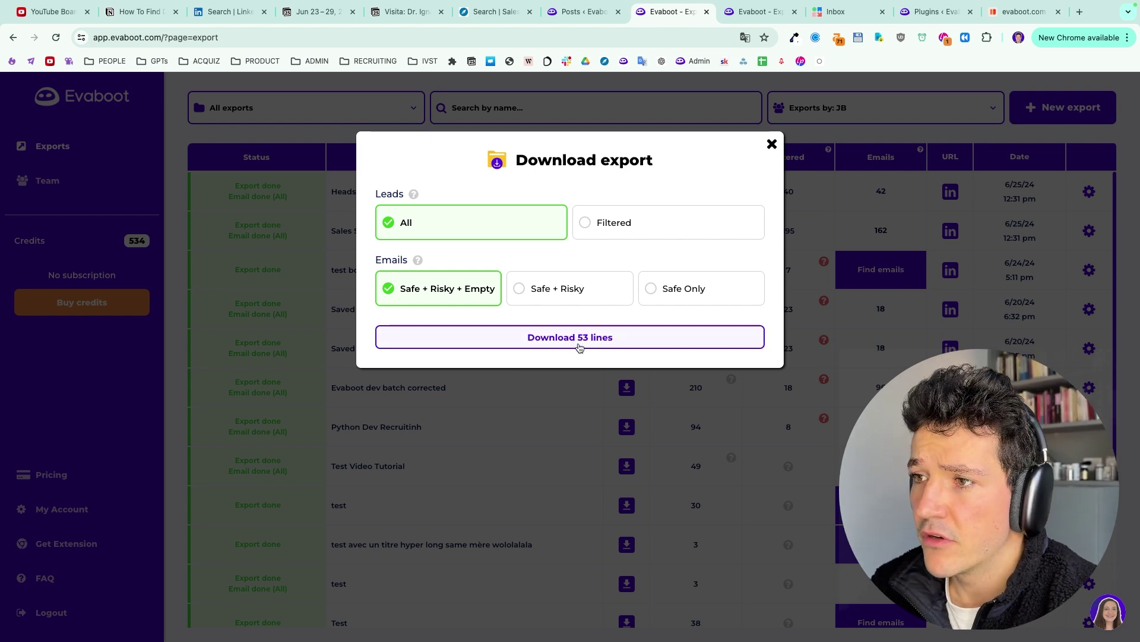
pyautogui.click(657, 299)
pyautogui.click(593, 298)
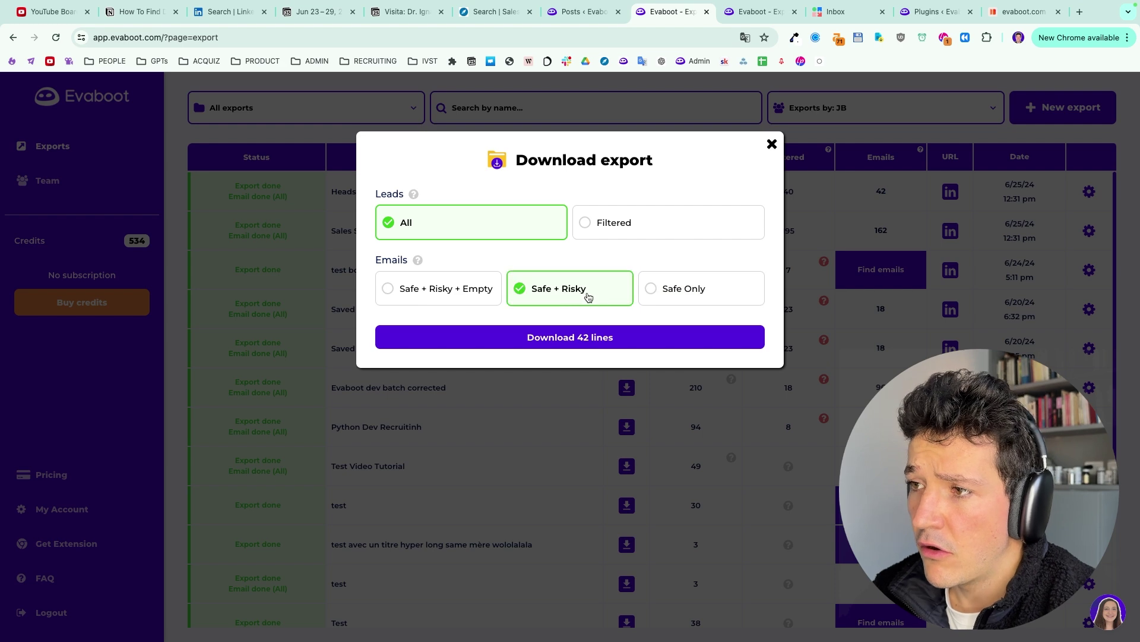
pyautogui.click(439, 300)
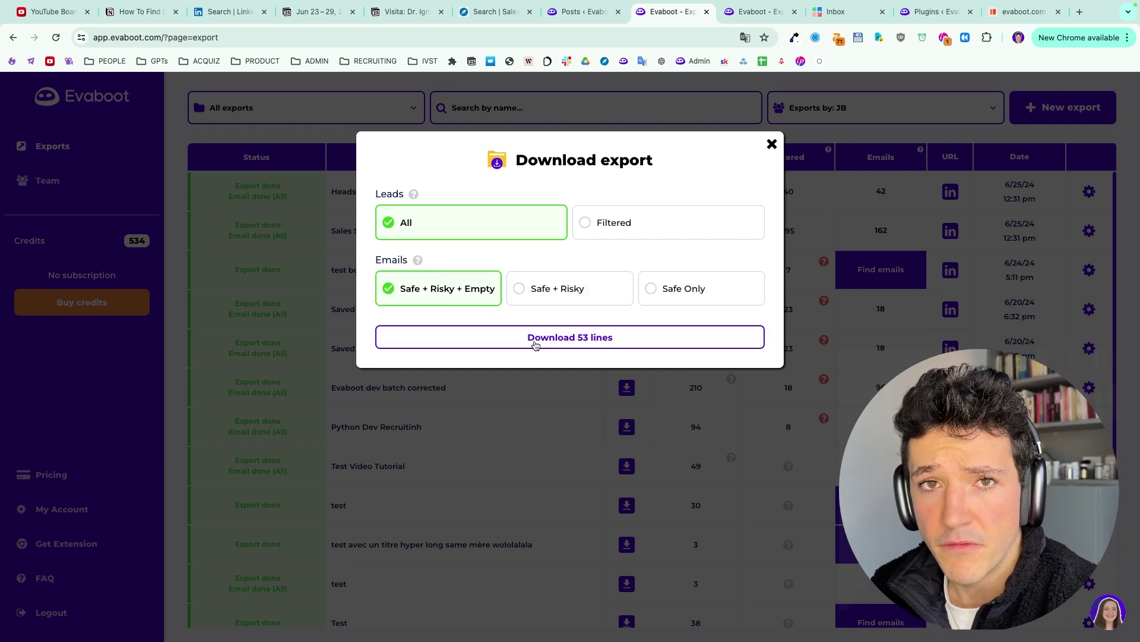
pyautogui.click(537, 338)
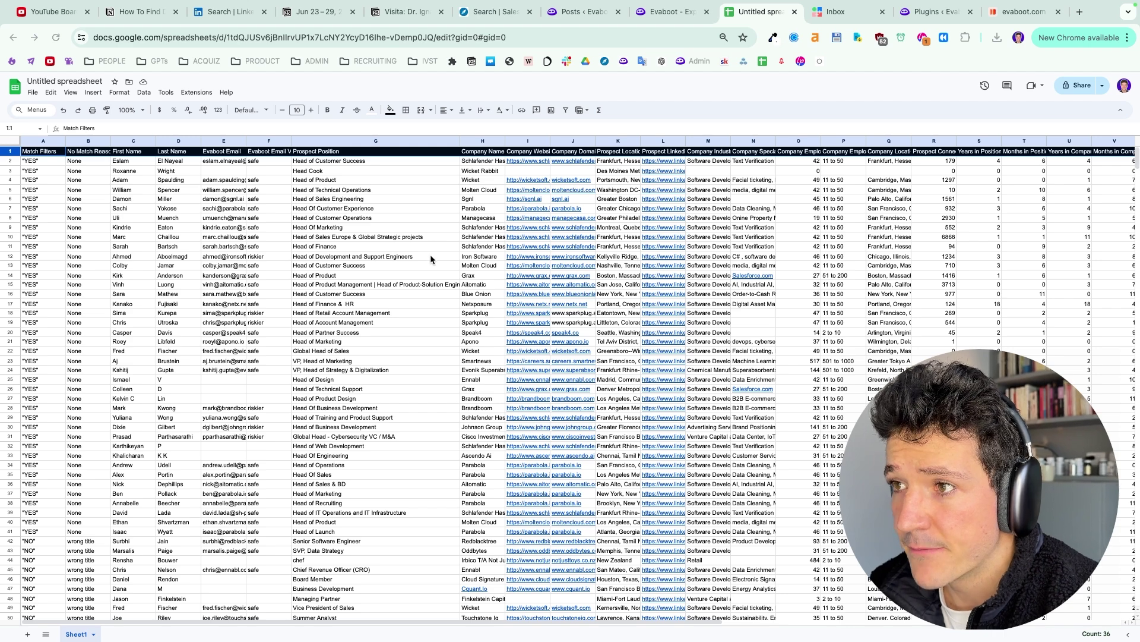
# In the exported leads spreadsheet in Google Sheets, fit the Prospect is Premium, Is Open Profile and Is Open to Work columns to their contents
pyautogui.hscroll(5, 428, 255)
pyautogui.hscroll(5, 322, 261)
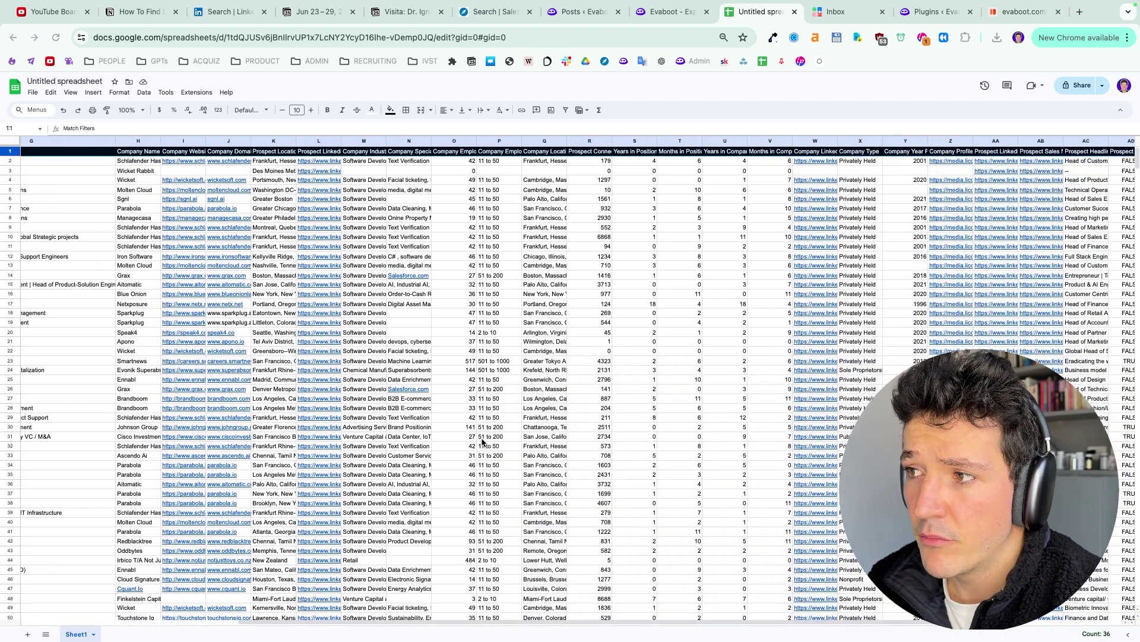
pyautogui.hscroll(3, 482, 441)
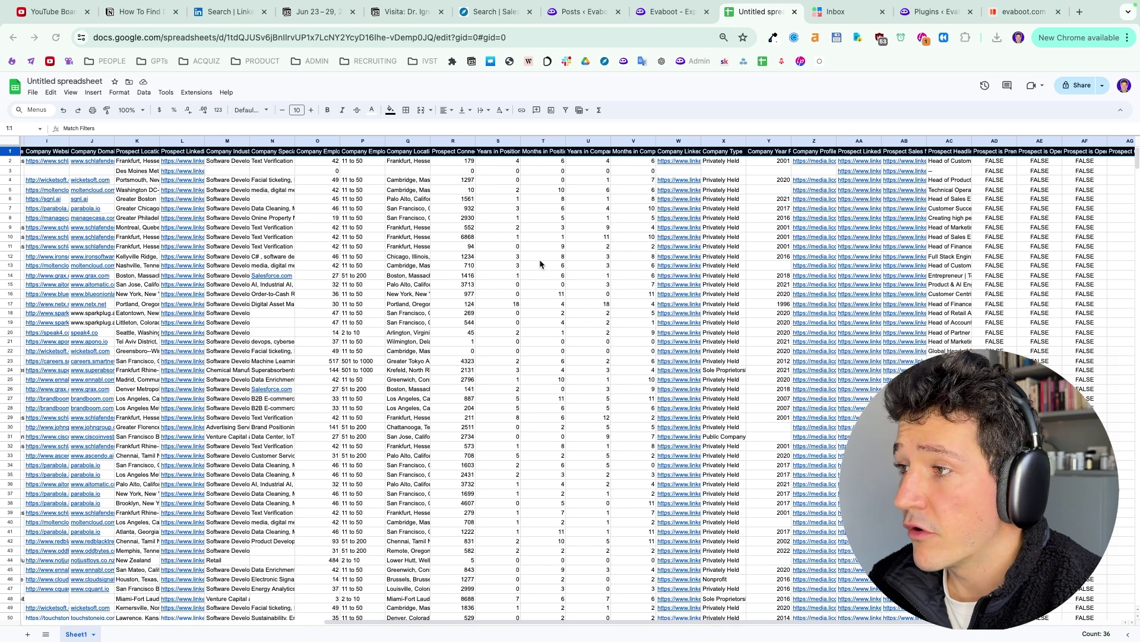
pyautogui.hscroll(4, 540, 263)
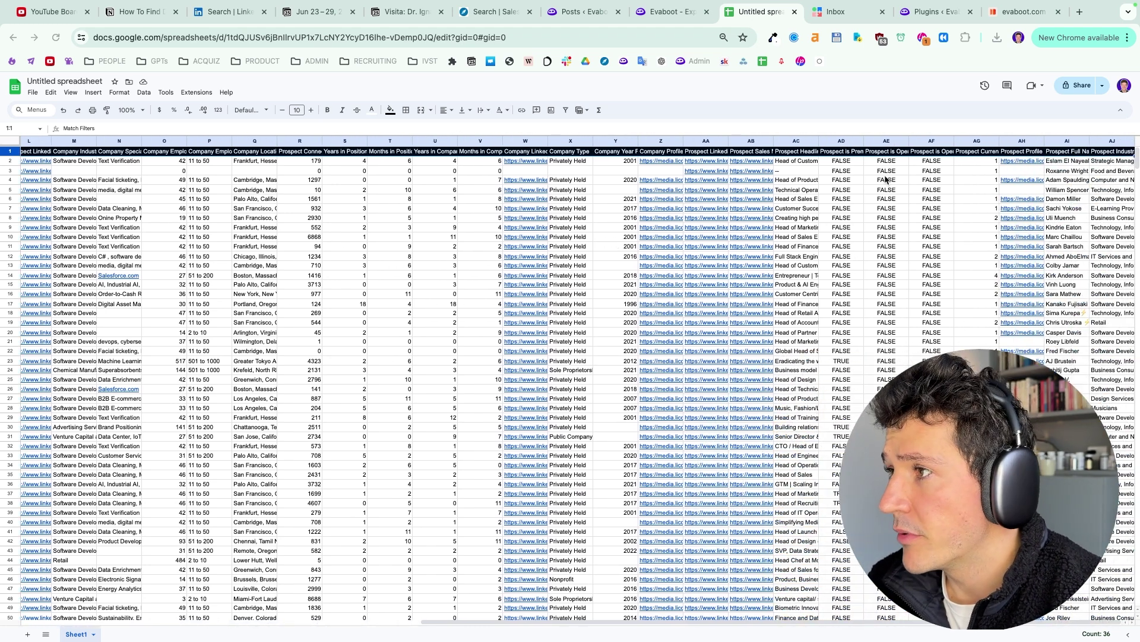
pyautogui.doubleClick(909, 141)
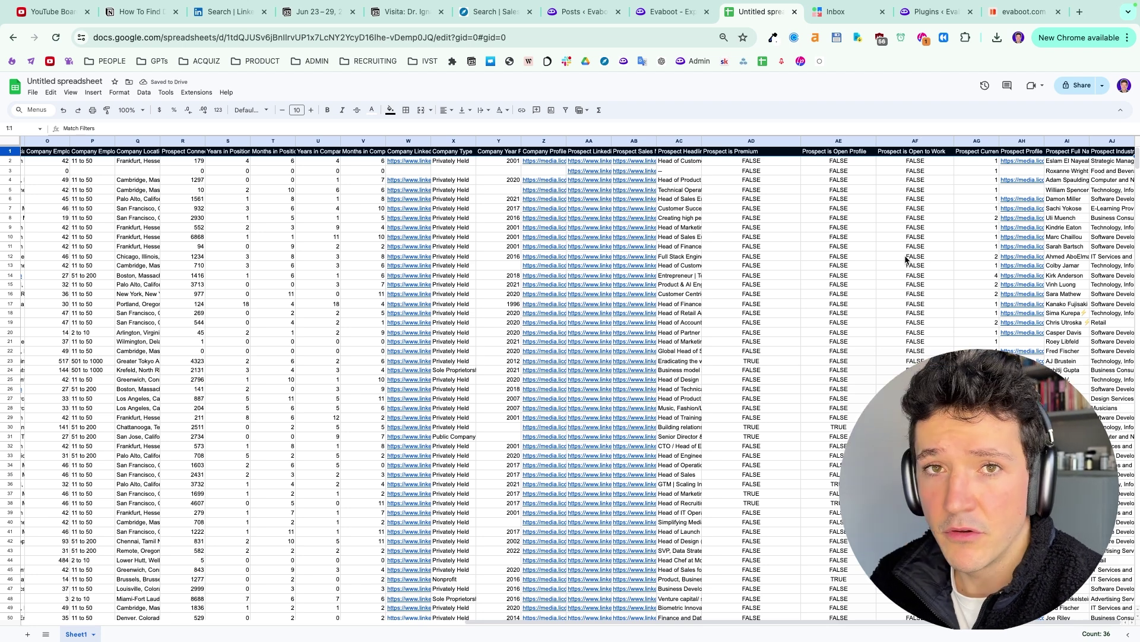
# Examine the Prospect Position and Match Filters columns for the leads marked "YES"
pyautogui.hscroll(-10, 711, 309)
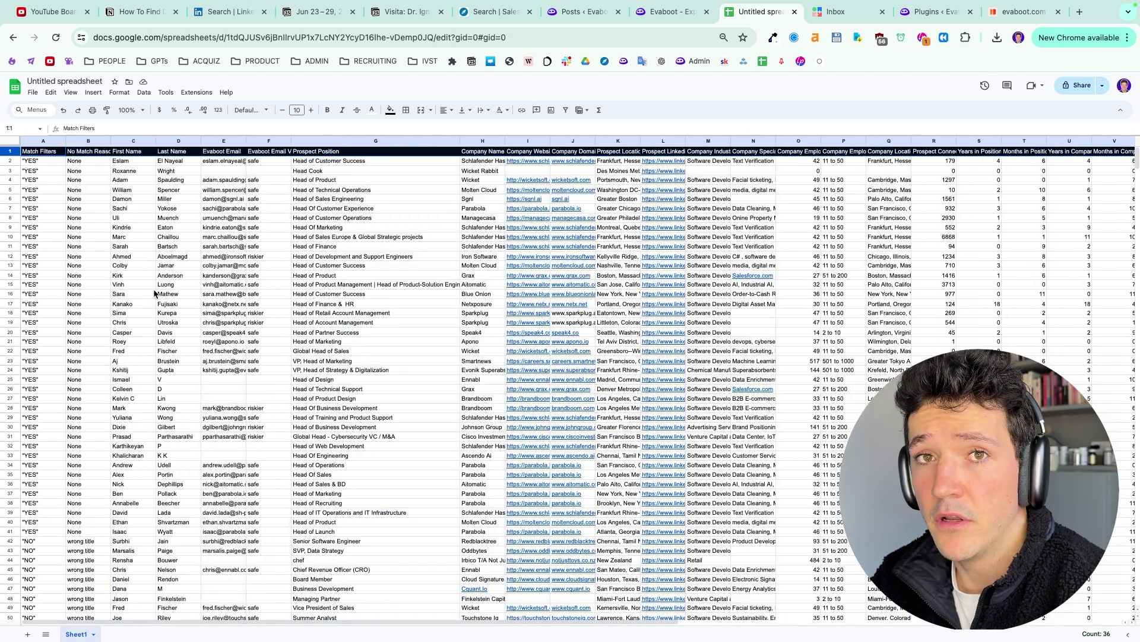
pyautogui.scroll(-3, 142, 376)
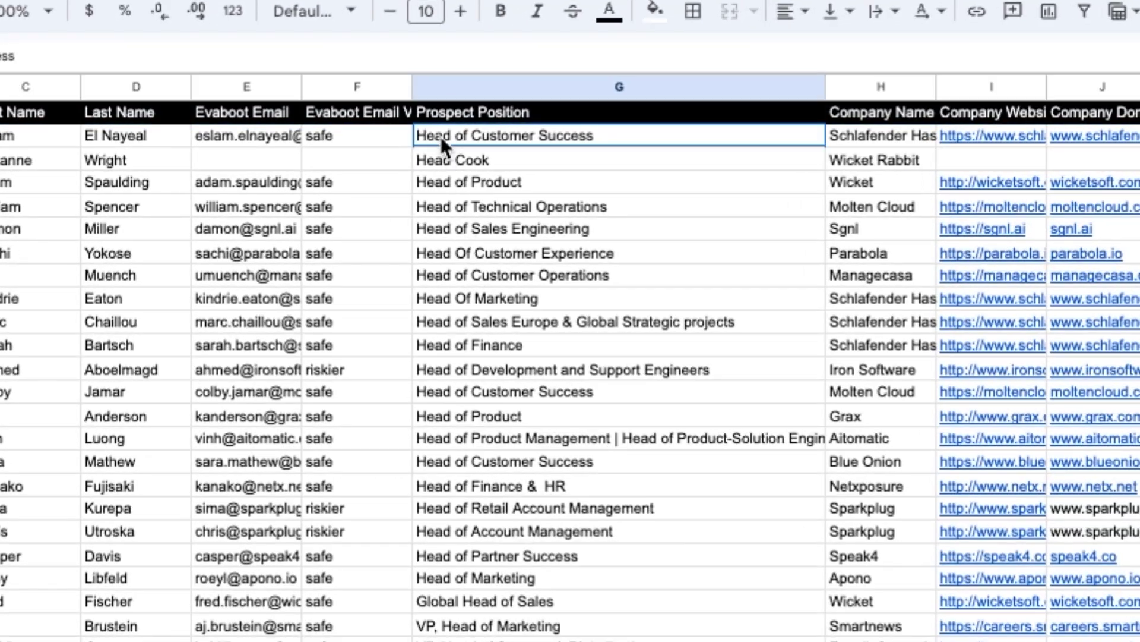
pyautogui.moveTo(441, 137); pyautogui.dragTo(455, 639)
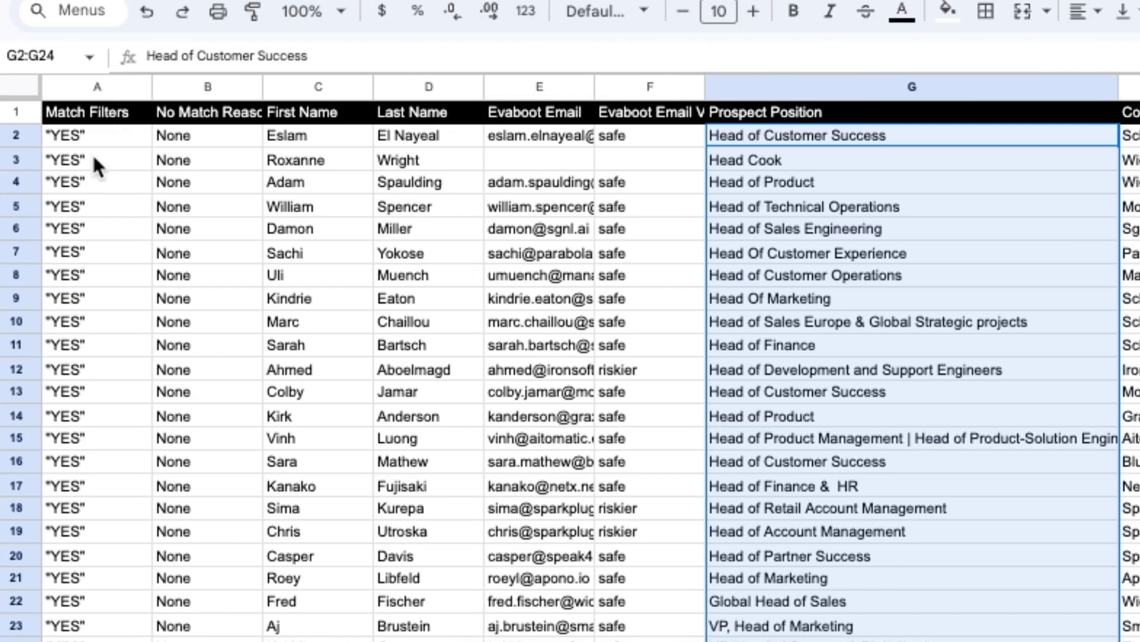
pyautogui.moveTo(94, 160); pyautogui.dragTo(92, 609)
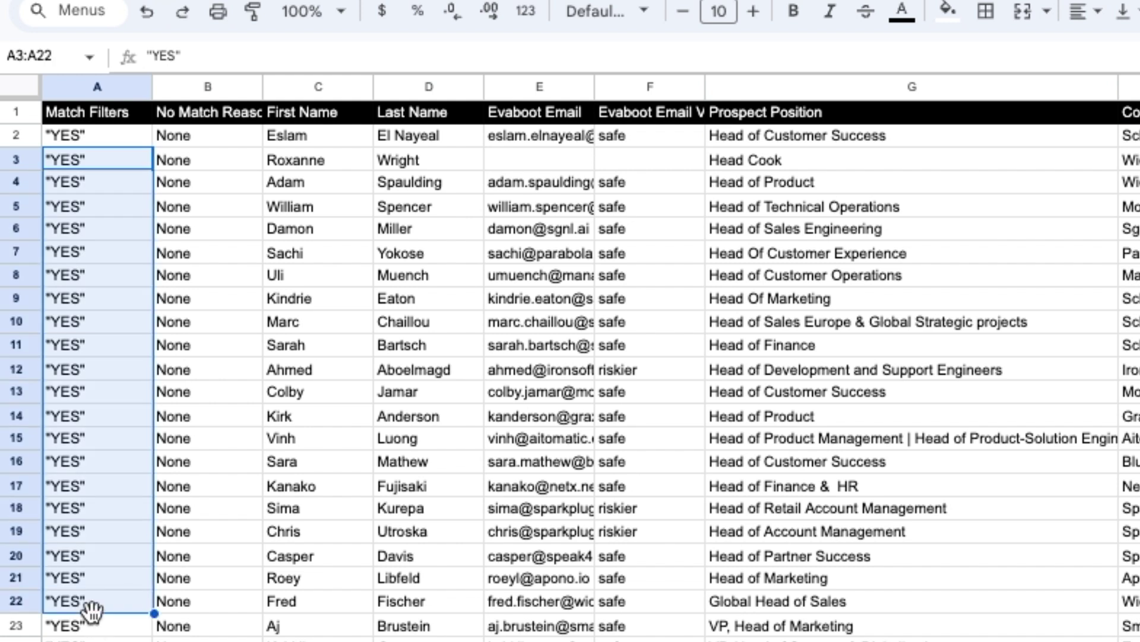
pyautogui.scroll(-10, 208, 357)
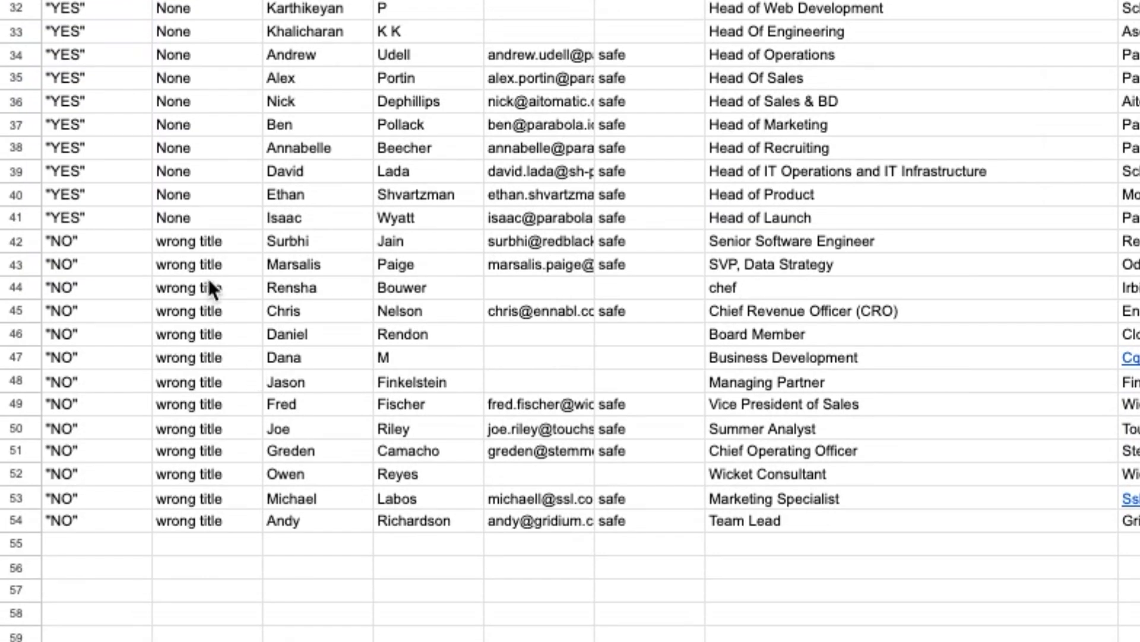
# Examine the No Match Reason and Prospect Position cells of the leads marked "NO", in rows 42 to 54
pyautogui.moveTo(186, 245); pyautogui.dragTo(183, 518)
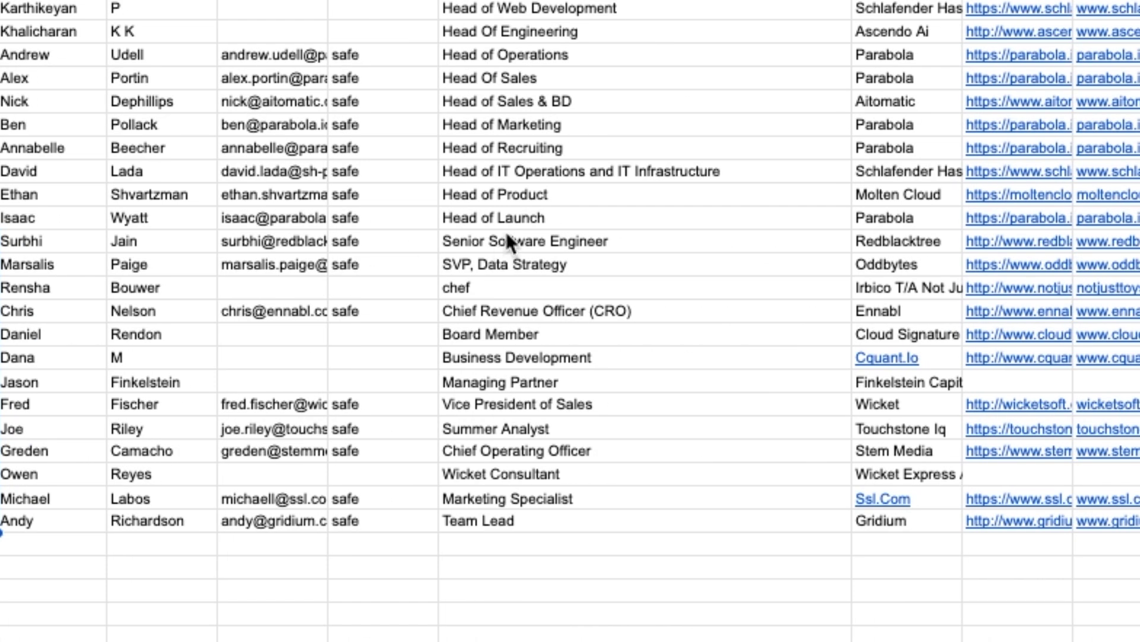
pyautogui.moveTo(507, 235); pyautogui.dragTo(493, 526)
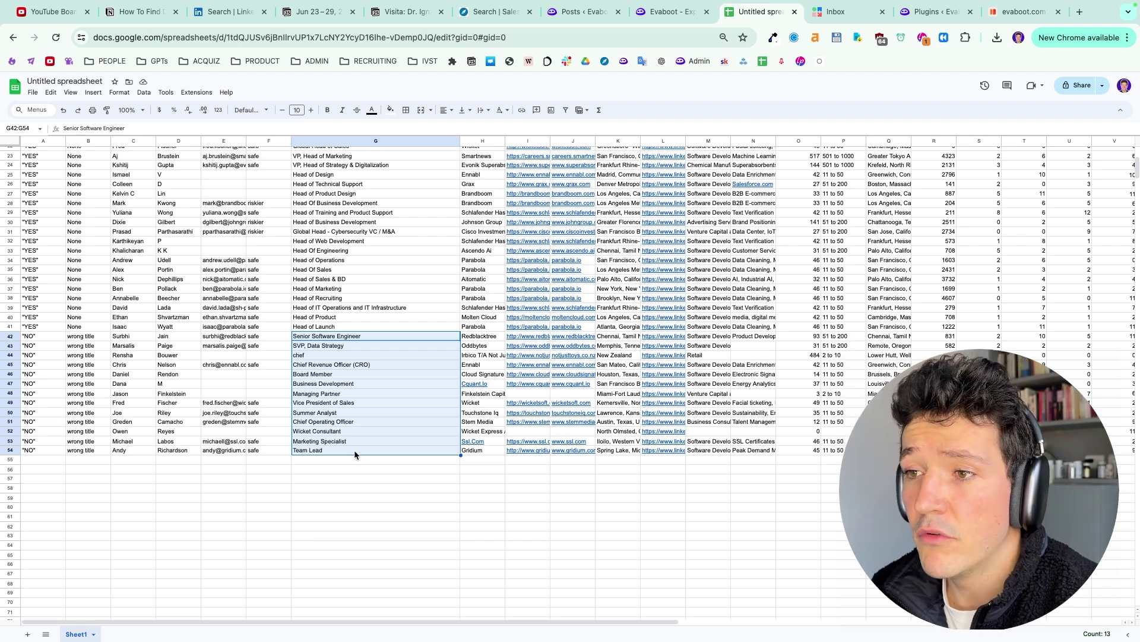
pyautogui.click(289, 517)
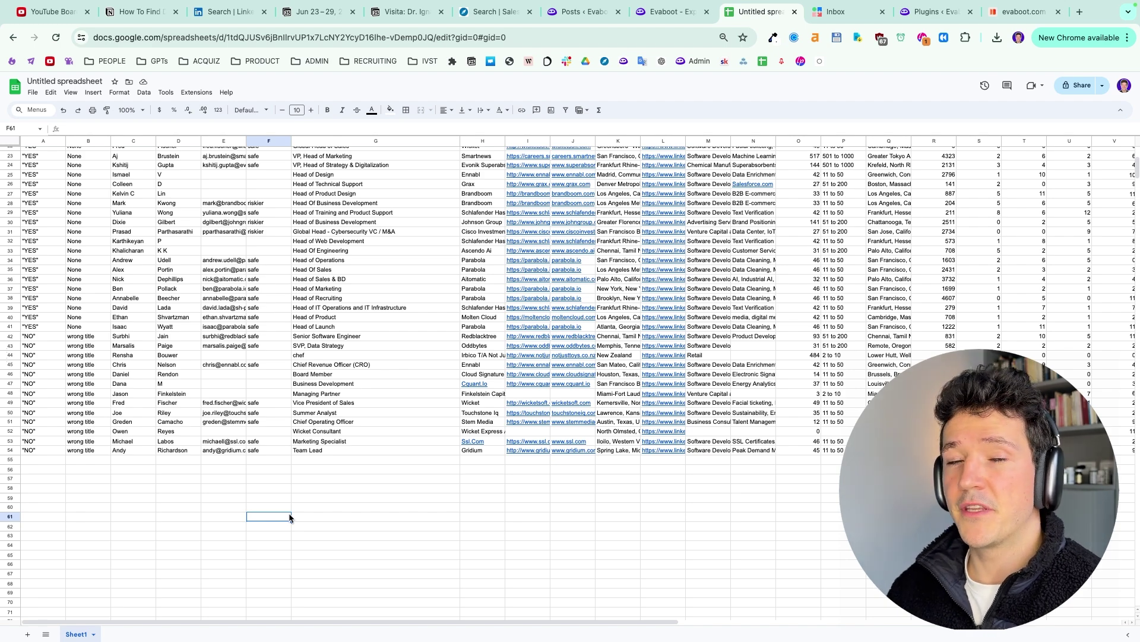
# Widen the First Name, Last Name and Company Name columns and look through the cleaned entries
pyautogui.scroll(5, 290, 517)
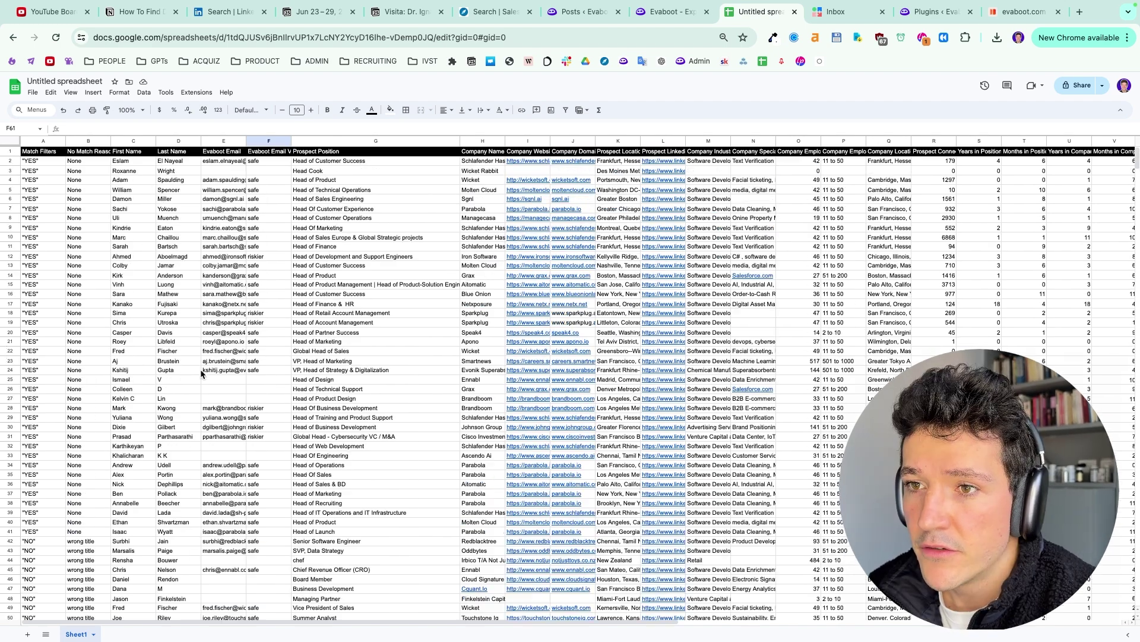
pyautogui.moveTo(155, 141); pyautogui.dragTo(235, 140)
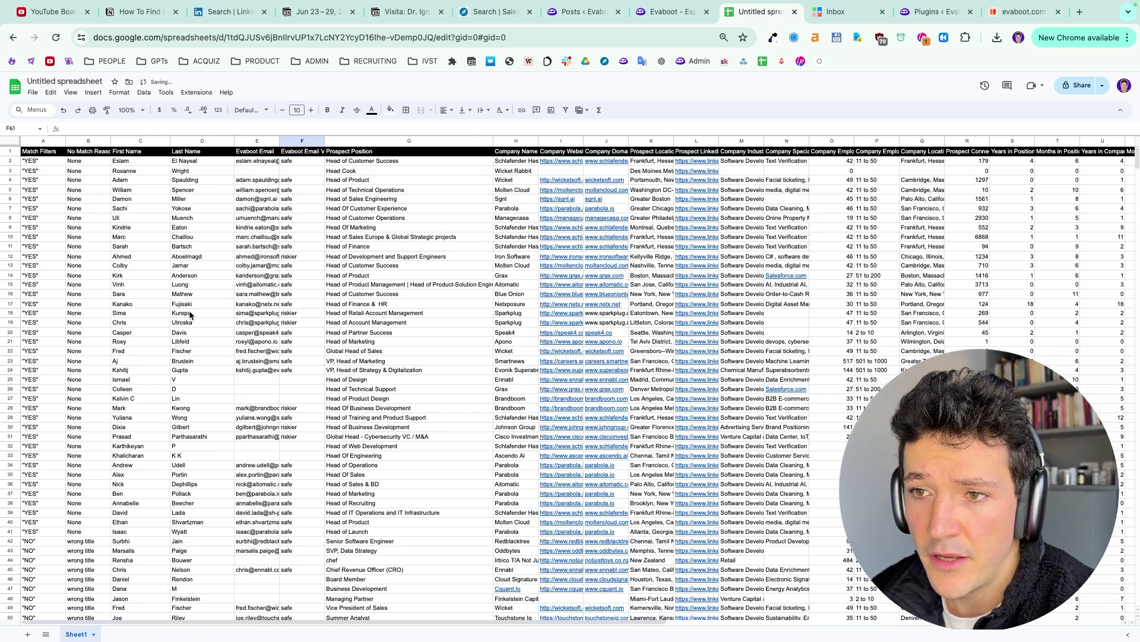
pyautogui.scroll(-2, 209, 336)
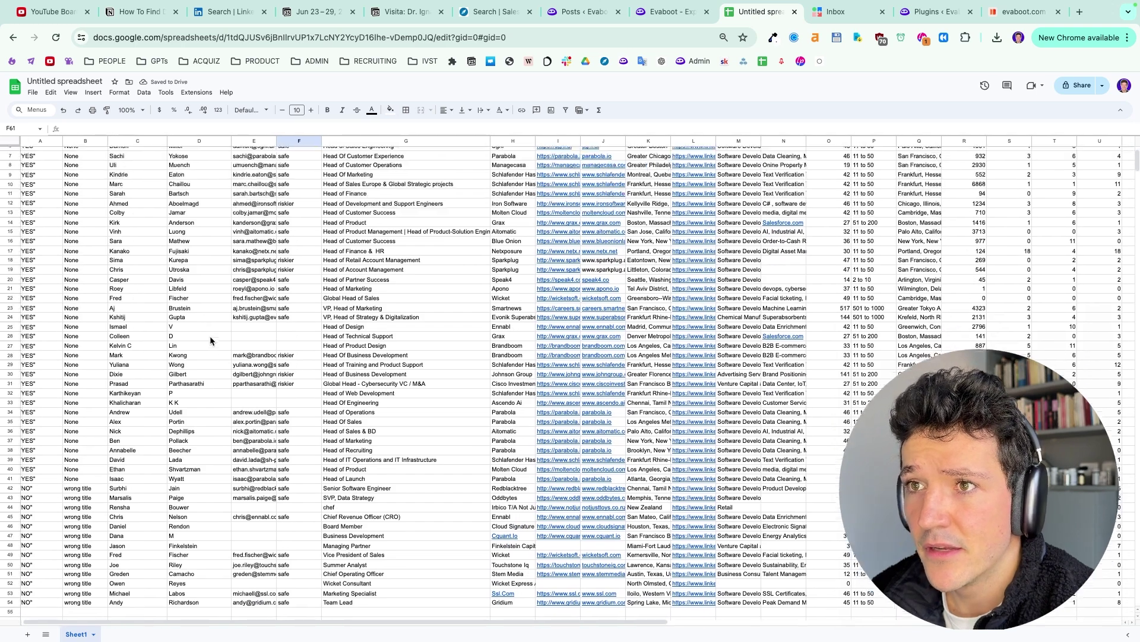
pyautogui.scroll(2, 94, 209)
pyautogui.scroll(-3, 141, 521)
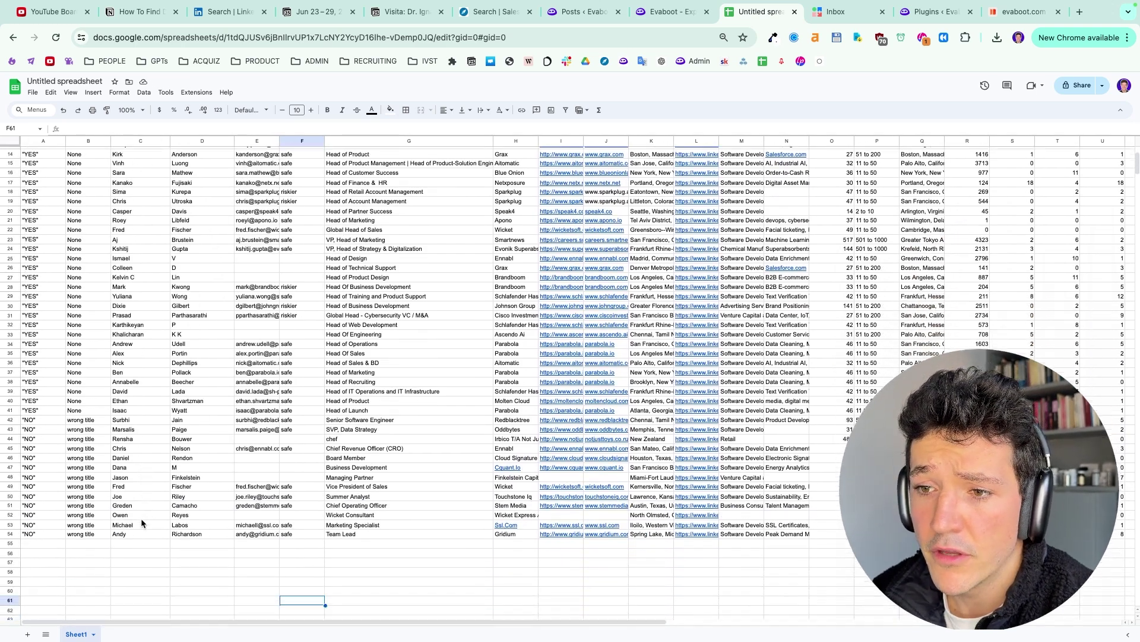
pyautogui.scroll(3, 141, 521)
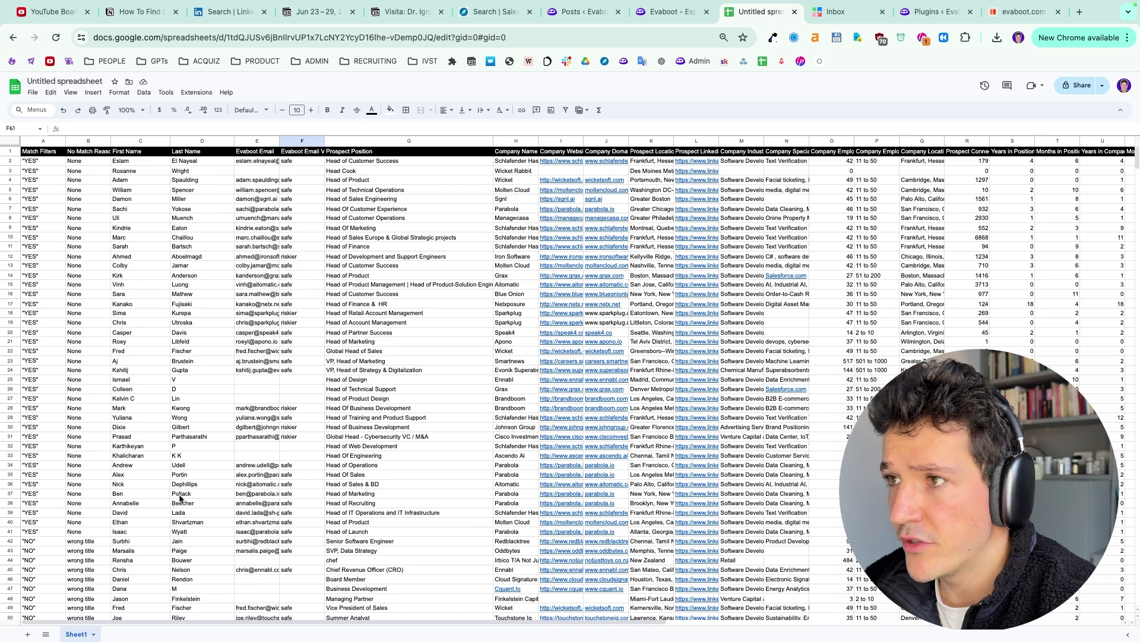
pyautogui.moveTo(538, 141); pyautogui.dragTo(640, 143)
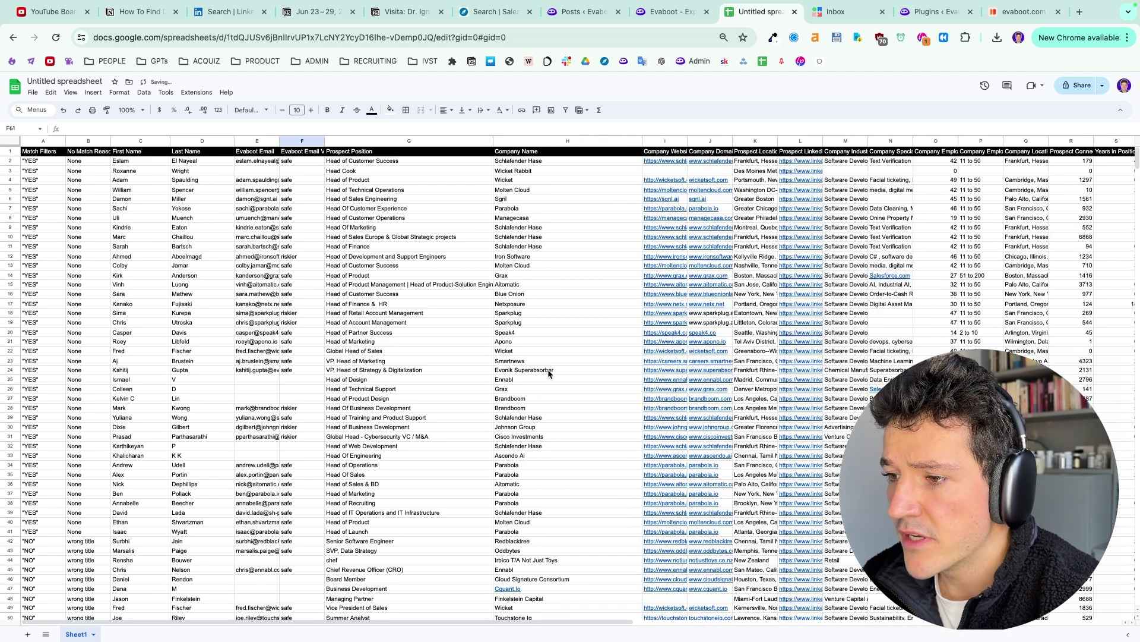